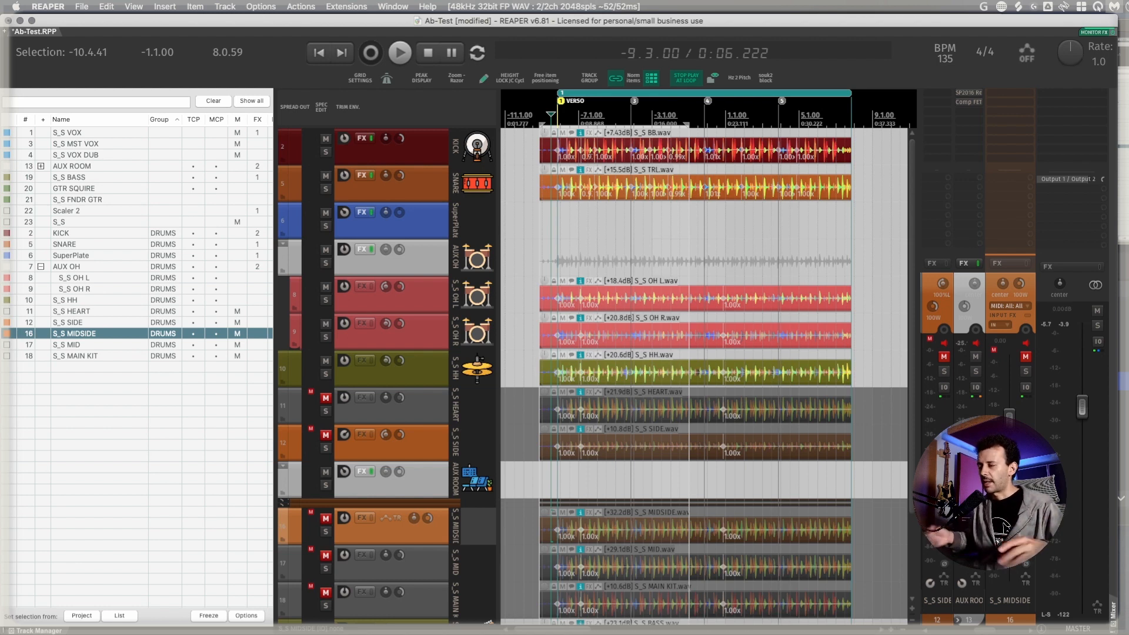
# Examine the drum tracks and their stretch-marked audio items across the first VERSO region.
pyautogui.click(429, 261)
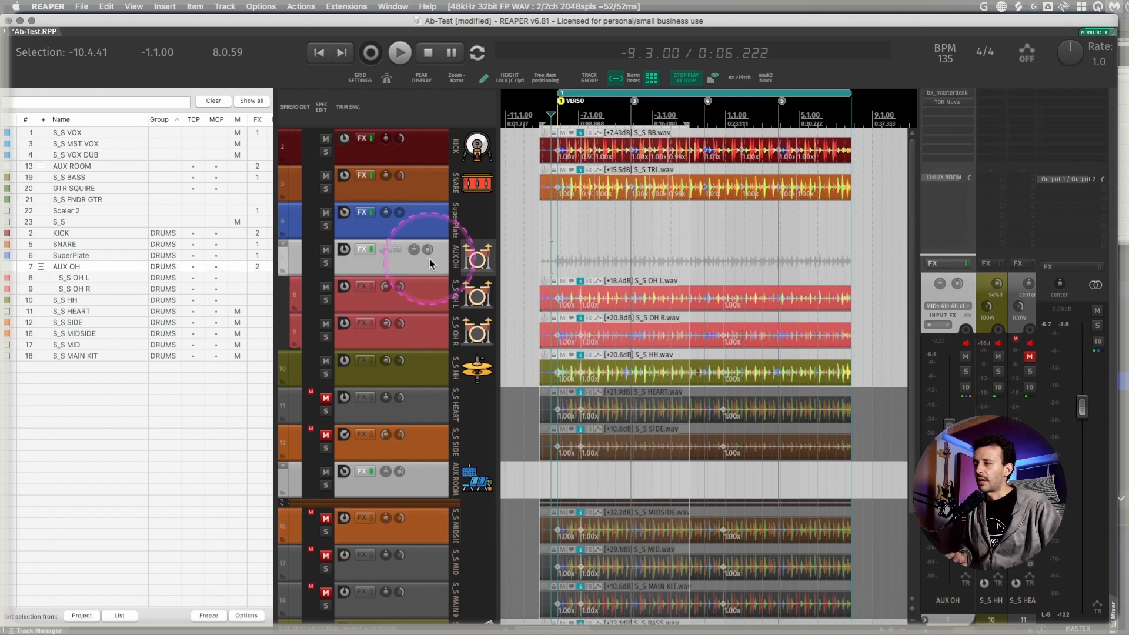
pyautogui.scroll(2, 687, 353)
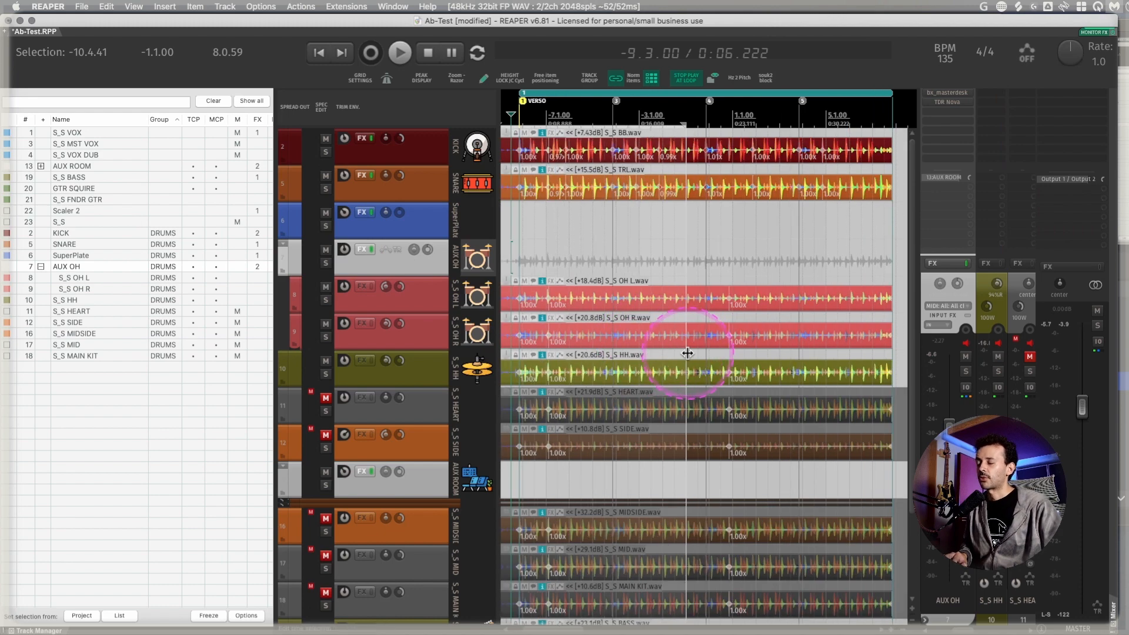
pyautogui.scroll(-4, 688, 352)
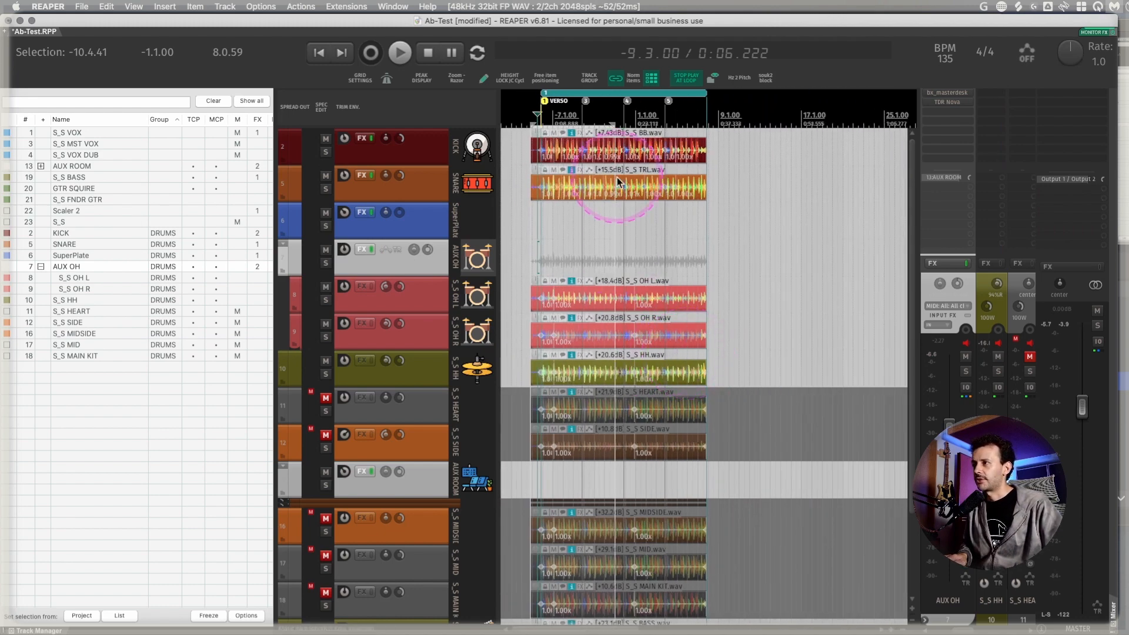
pyautogui.scroll(3, 560, 157)
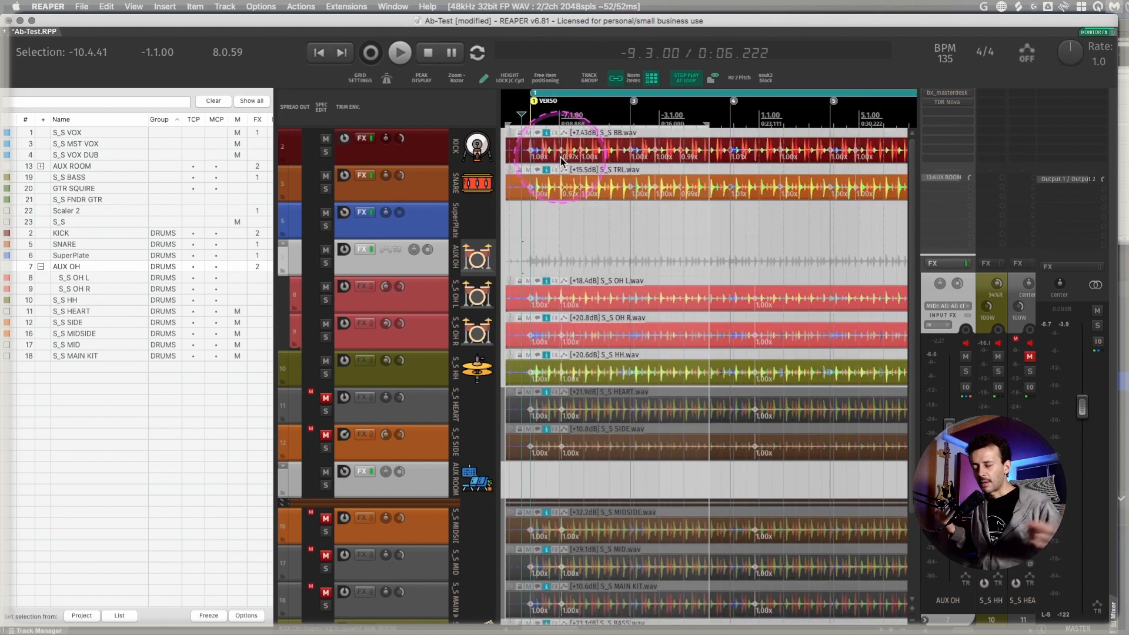
pyautogui.hscroll(-2, 593, 170)
pyautogui.hscroll(3, 604, 172)
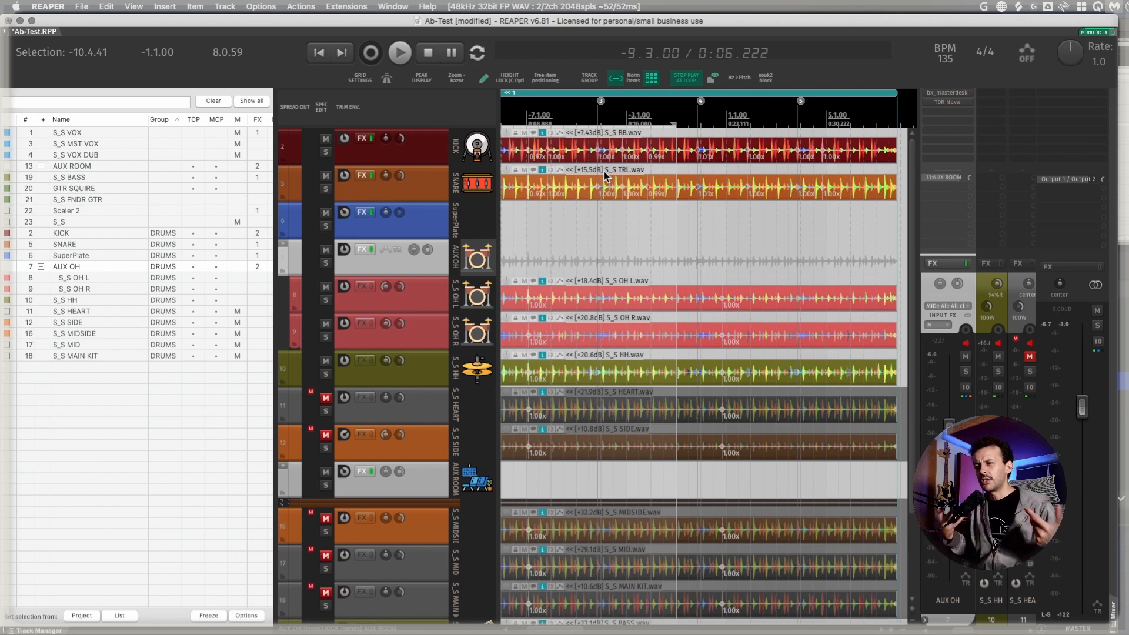
pyautogui.hscroll(-1, 604, 175)
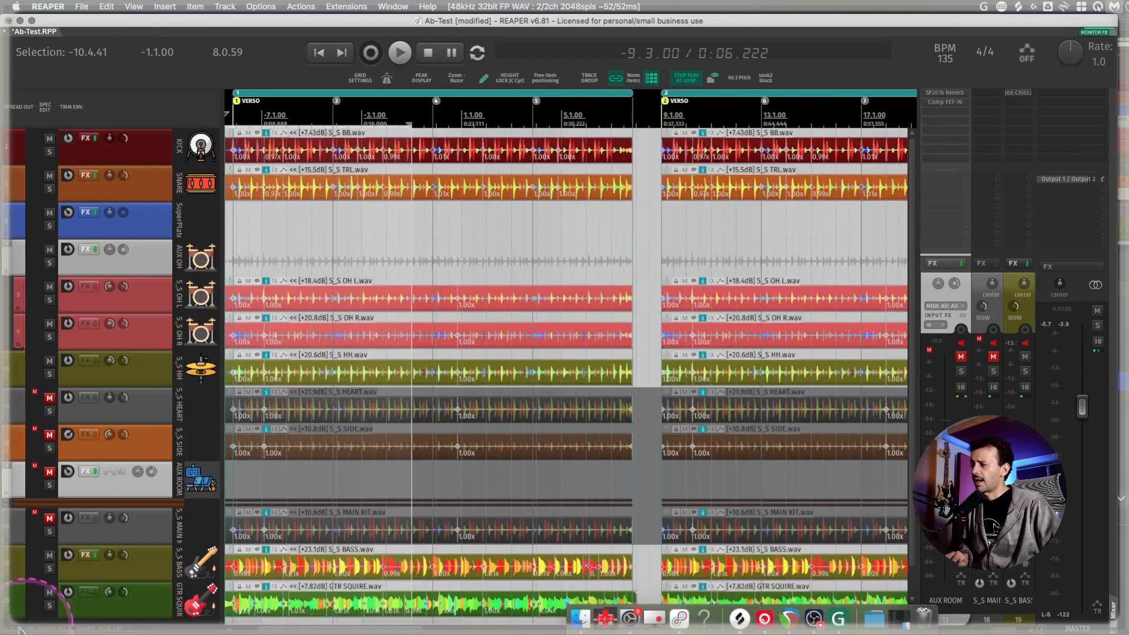
pyautogui.click(123, 605)
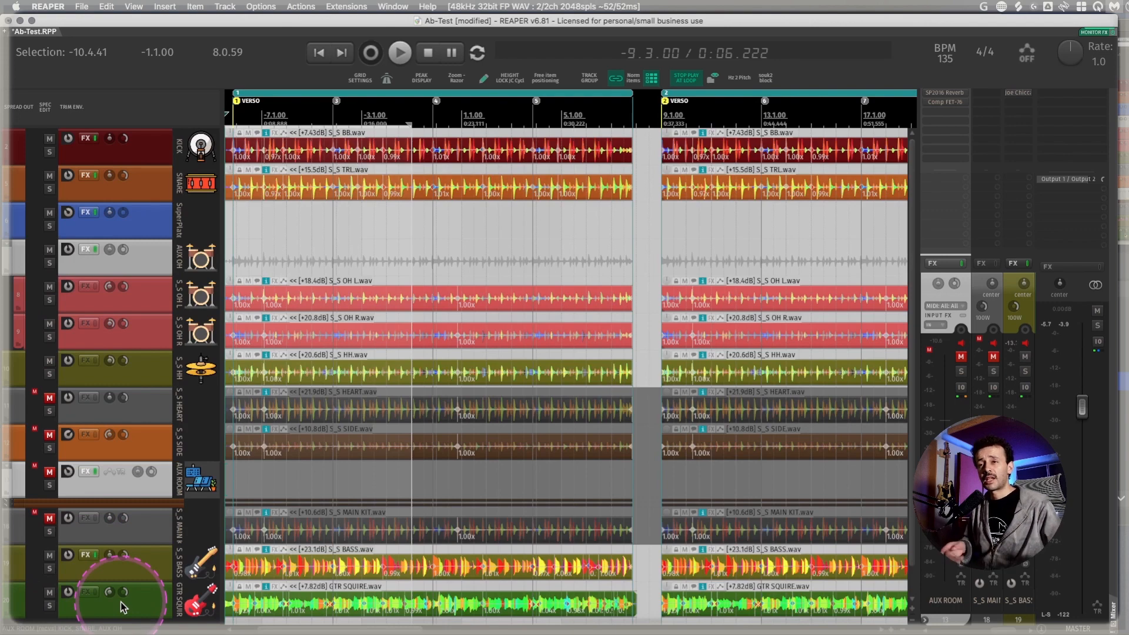
# Play back the first VERSO region with the overheads, bass and guitar, and stop the playback.
pyautogui.hscroll(-3, 106, 600)
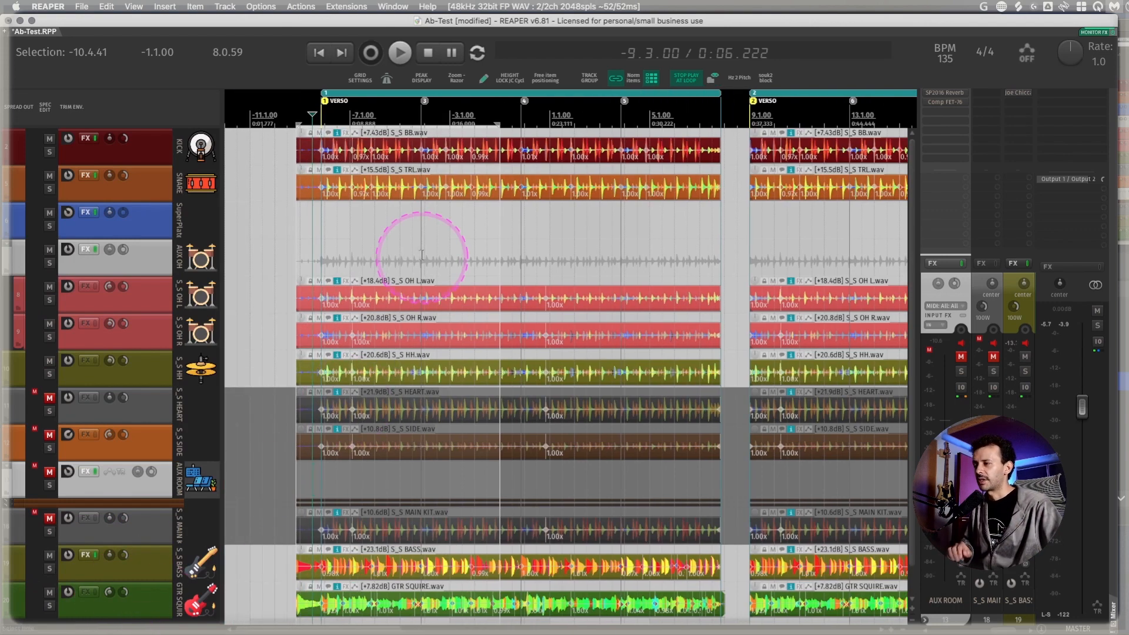
pyautogui.click(424, 250)
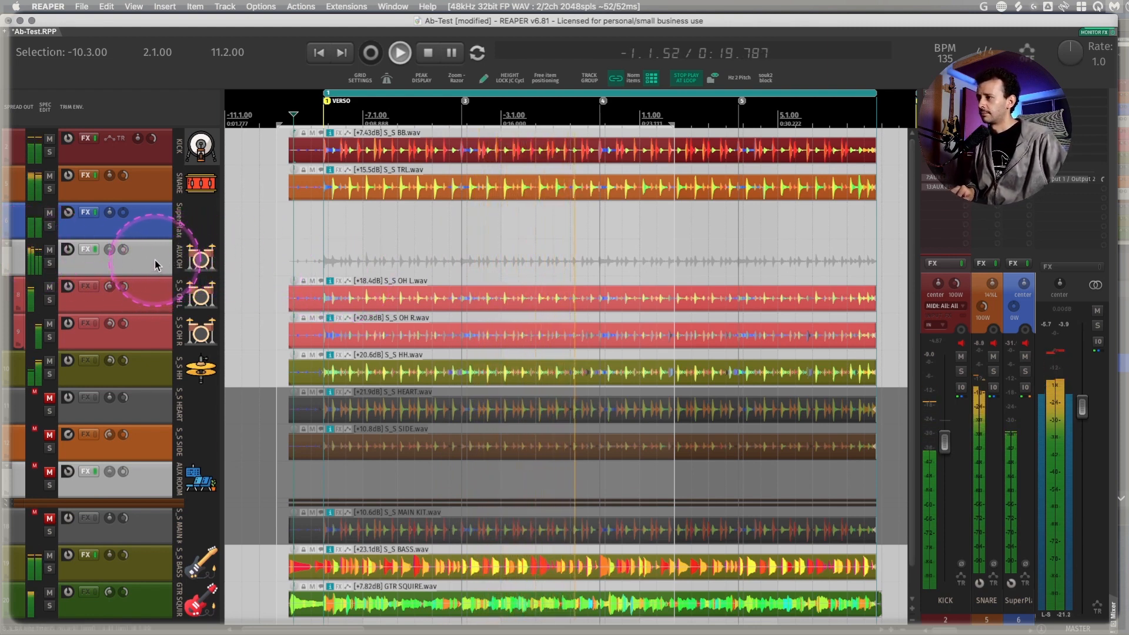
pyautogui.press('space')
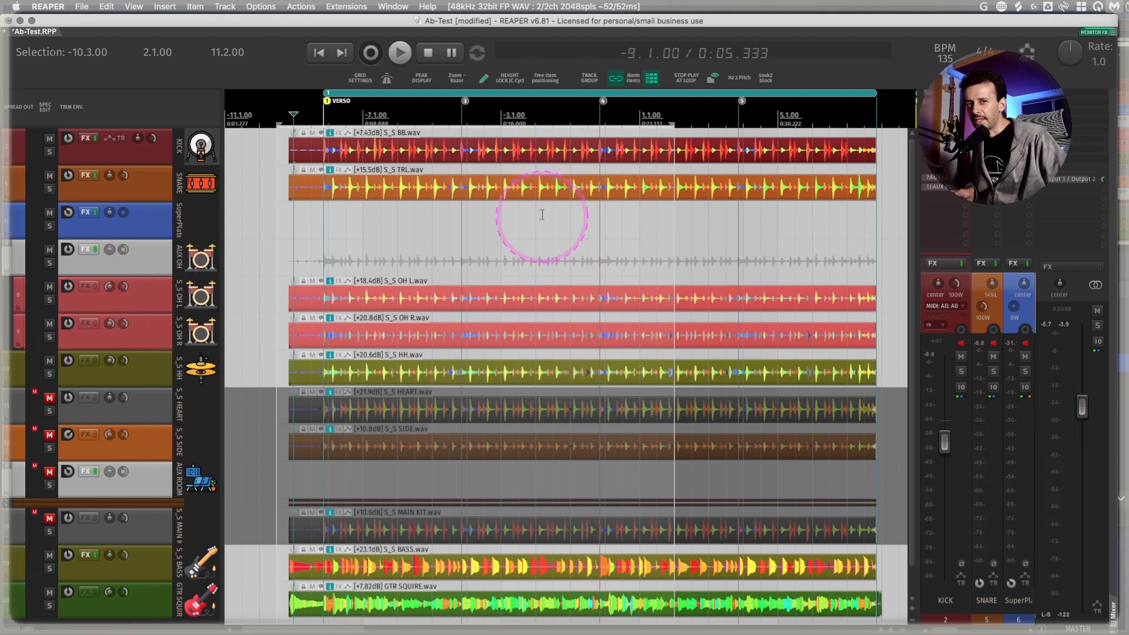
# Mute the GTR SQUIRE track and keep the S_S BASS track audible for the VERSO region starting at 9.1.00.
pyautogui.scroll(-2, 361, 294)
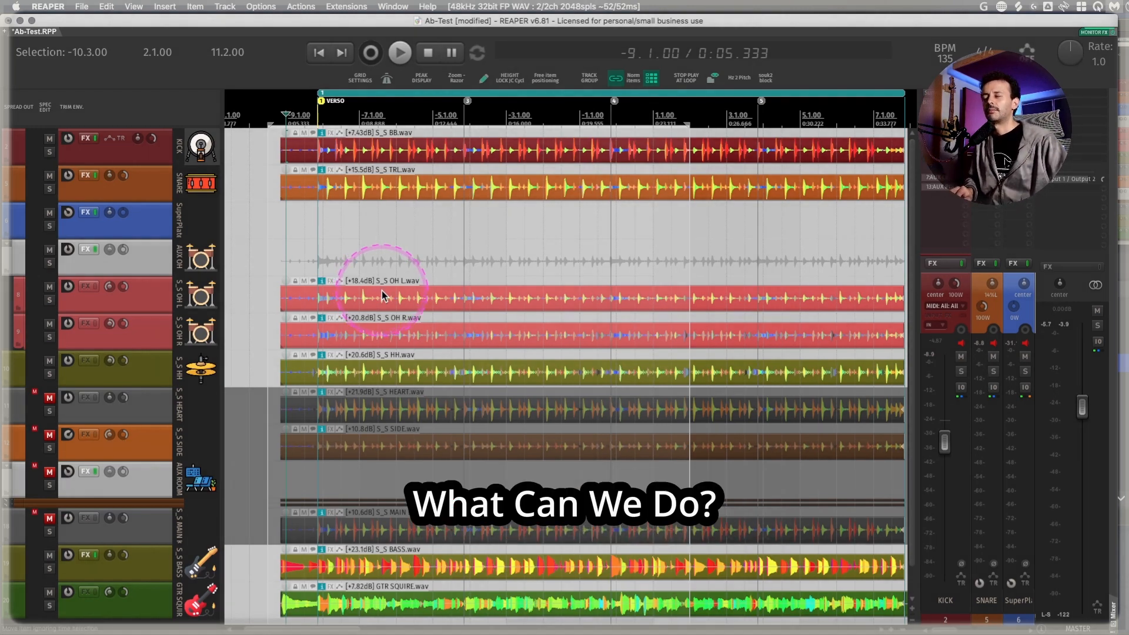
pyautogui.hscroll(-2, 383, 299)
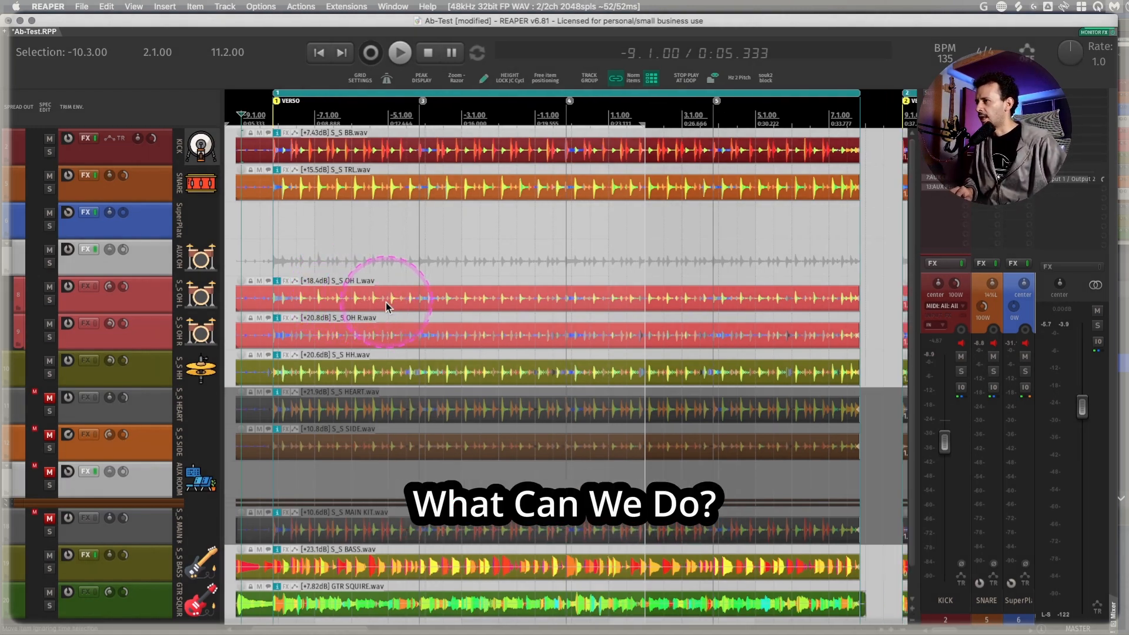
pyautogui.hscroll(15, 386, 302)
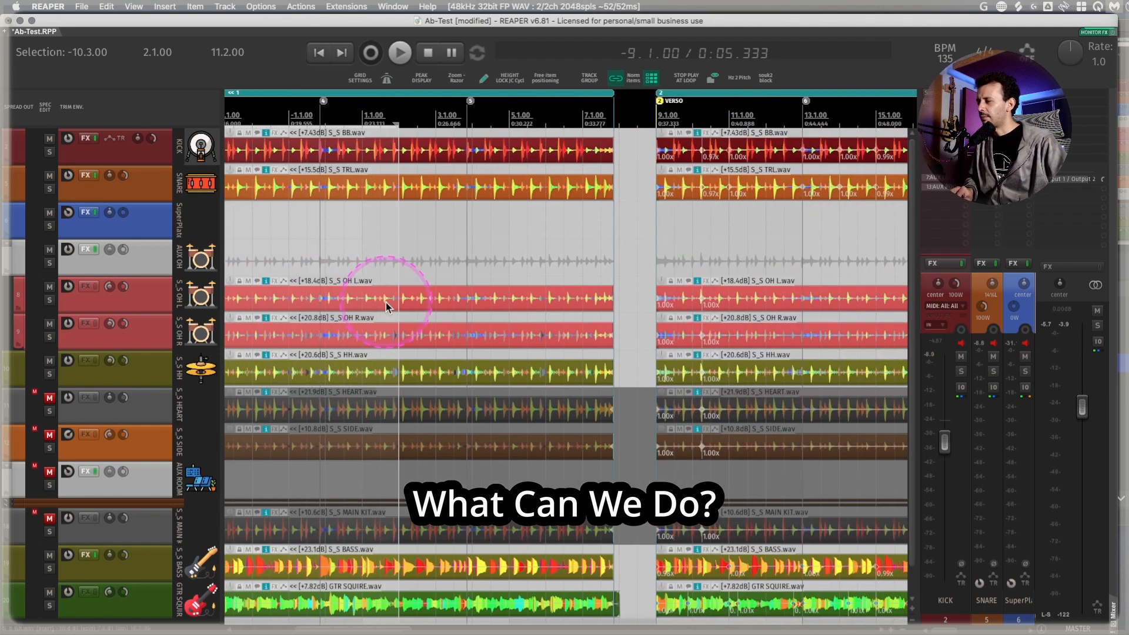
pyautogui.hscroll(-15, 386, 303)
pyautogui.hscroll(4, 386, 303)
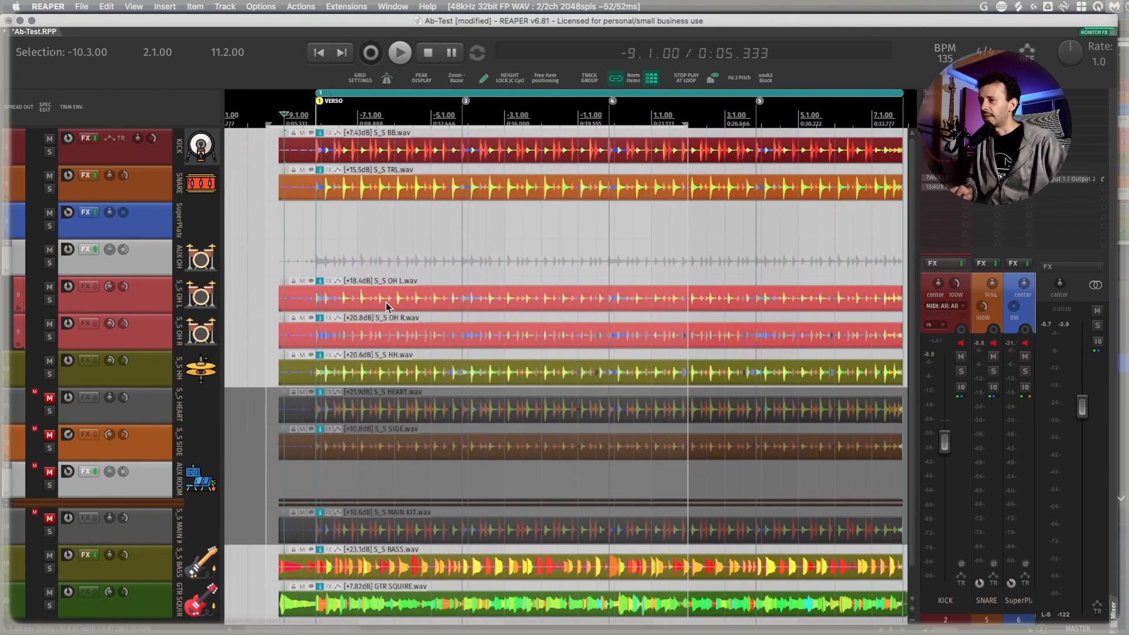
pyautogui.hscroll(2, 386, 306)
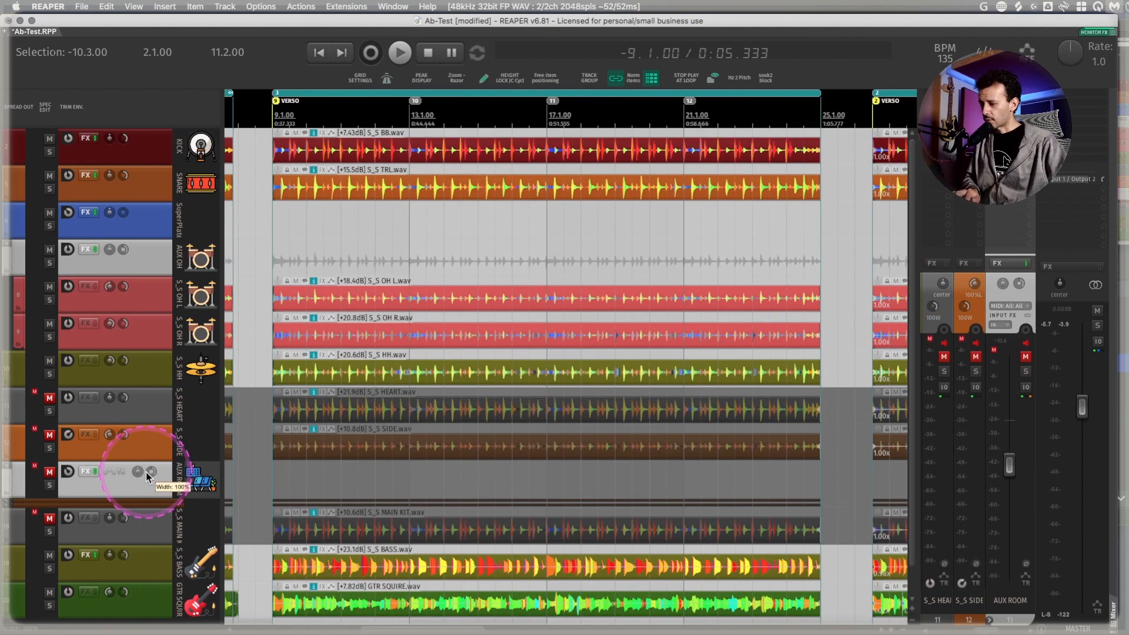
pyautogui.click(156, 563)
pyautogui.press('m')
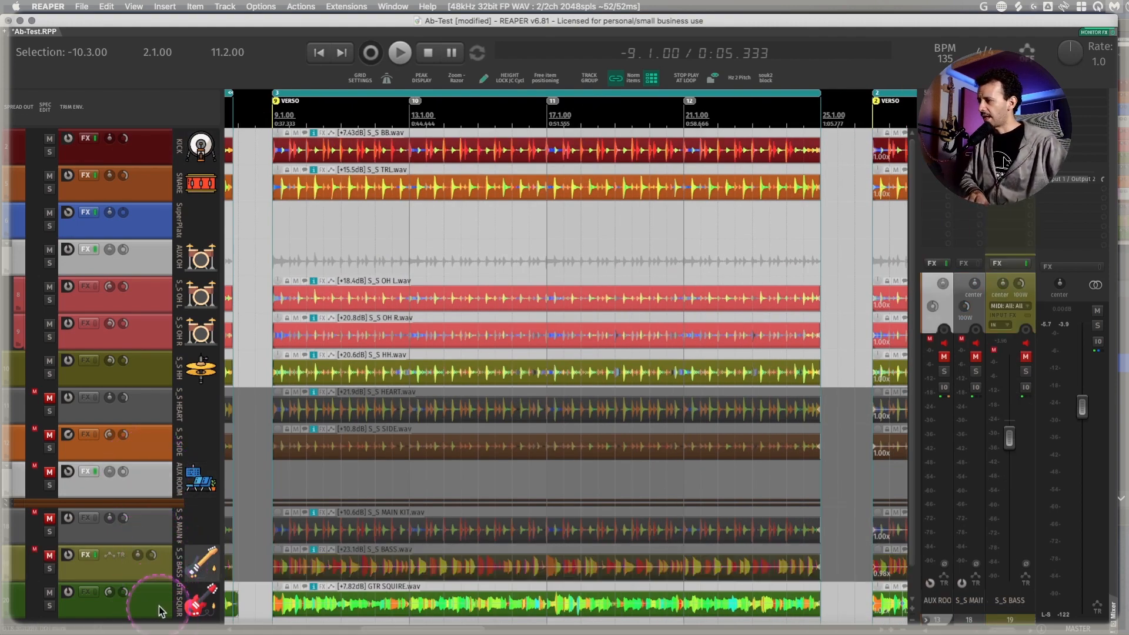
pyautogui.click(158, 606)
pyautogui.press('m')
pyautogui.click(160, 571)
pyautogui.press('m')
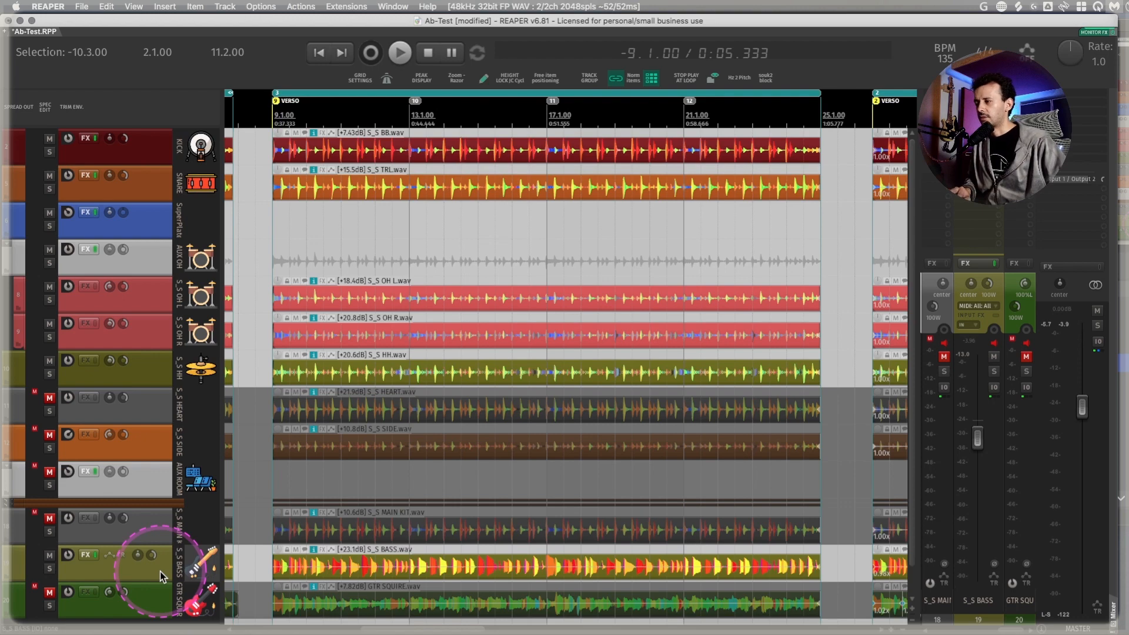
# Expand the AUX ROOM folder to show its two room tracks and inspect the VERSO region starting at 9.1.00.
pyautogui.click(157, 529)
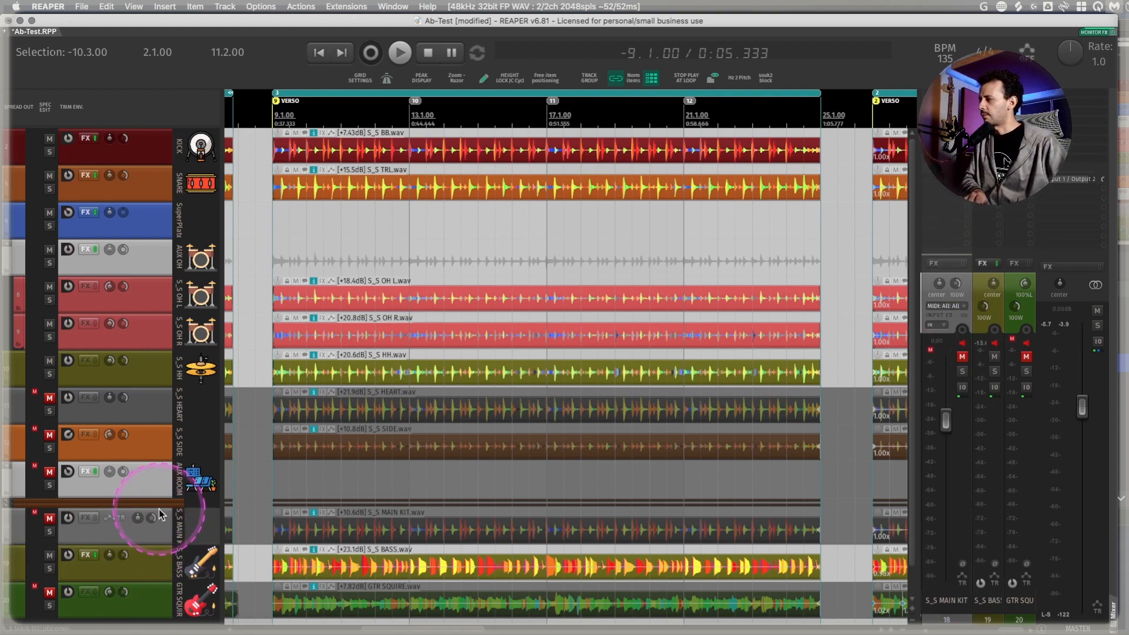
pyautogui.doubleClick(158, 473)
pyautogui.moveTo(260, 157); pyautogui.dragTo(829, 620)
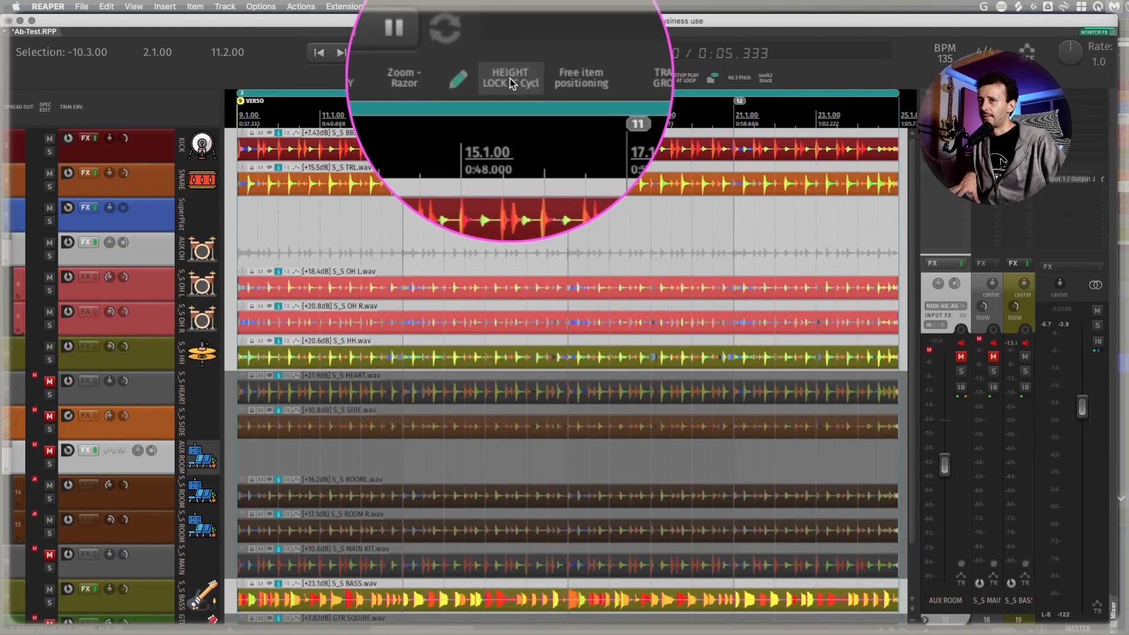
pyautogui.click(422, 179)
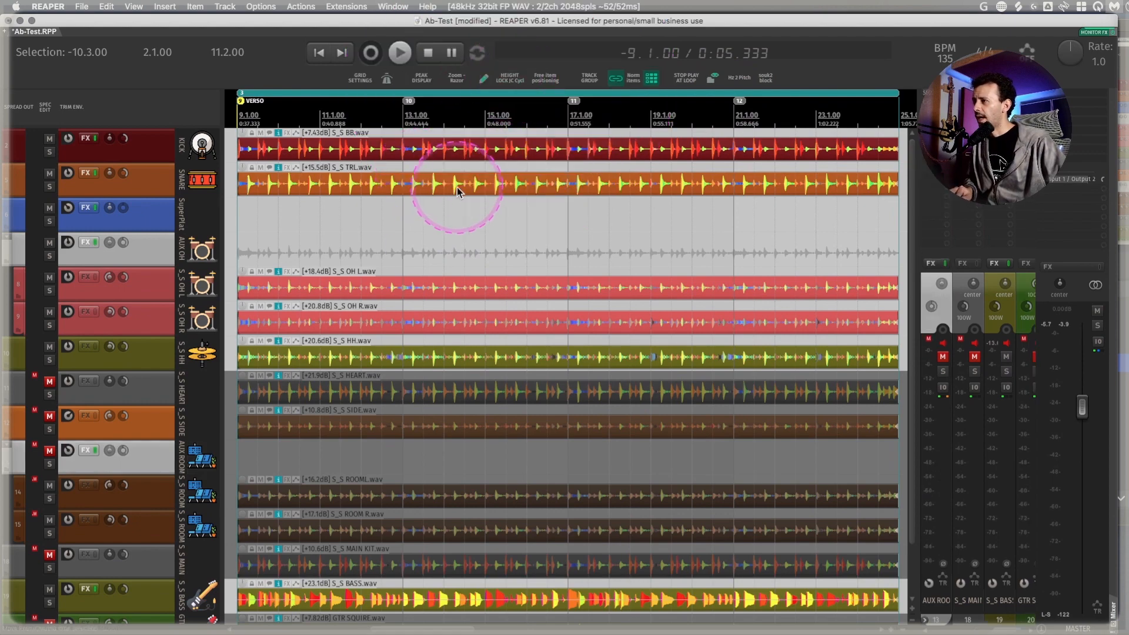
pyautogui.scroll(-3, 450, 197)
pyautogui.scroll(3, 153, 224)
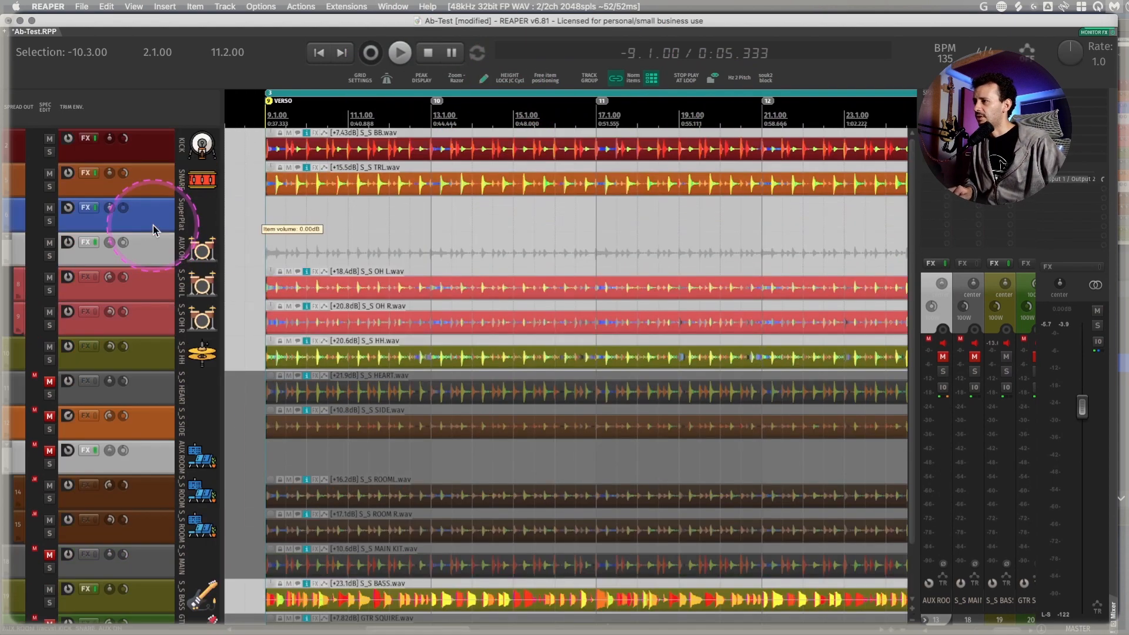
pyautogui.hscroll(-5, 405, 233)
pyautogui.scroll(5, 406, 243)
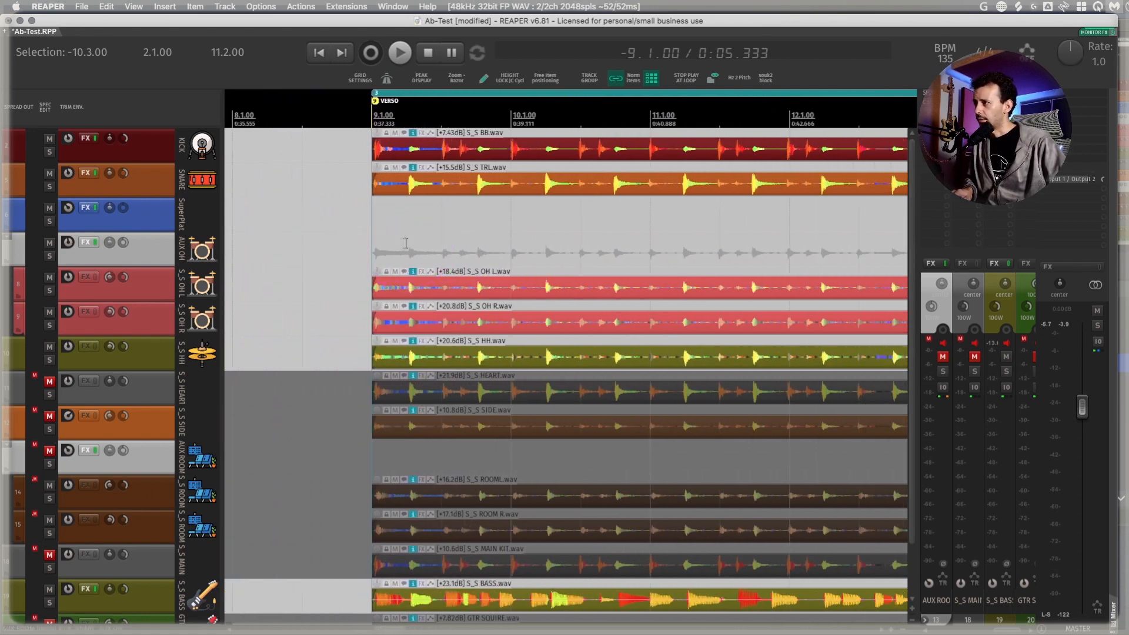
pyautogui.scroll(-6, 418, 245)
pyautogui.scroll(3, 445, 254)
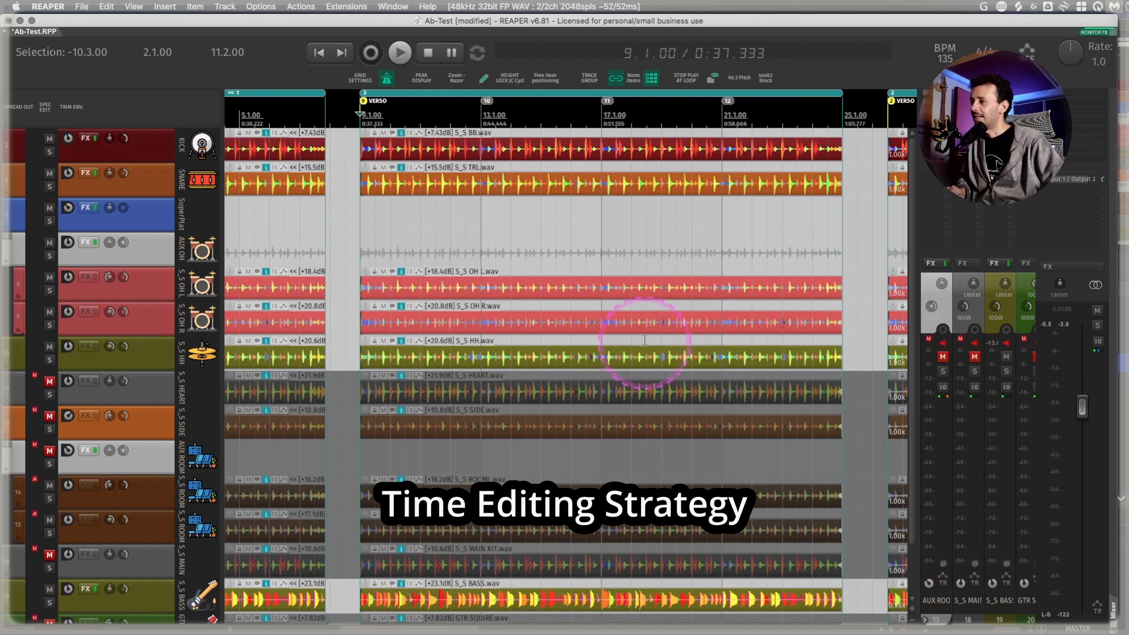
# Group all drum, bass and guitar items of the VERSO region starting at 9.1.00.
pyautogui.hscroll(2, 651, 334)
pyautogui.scroll(8, 365, 251)
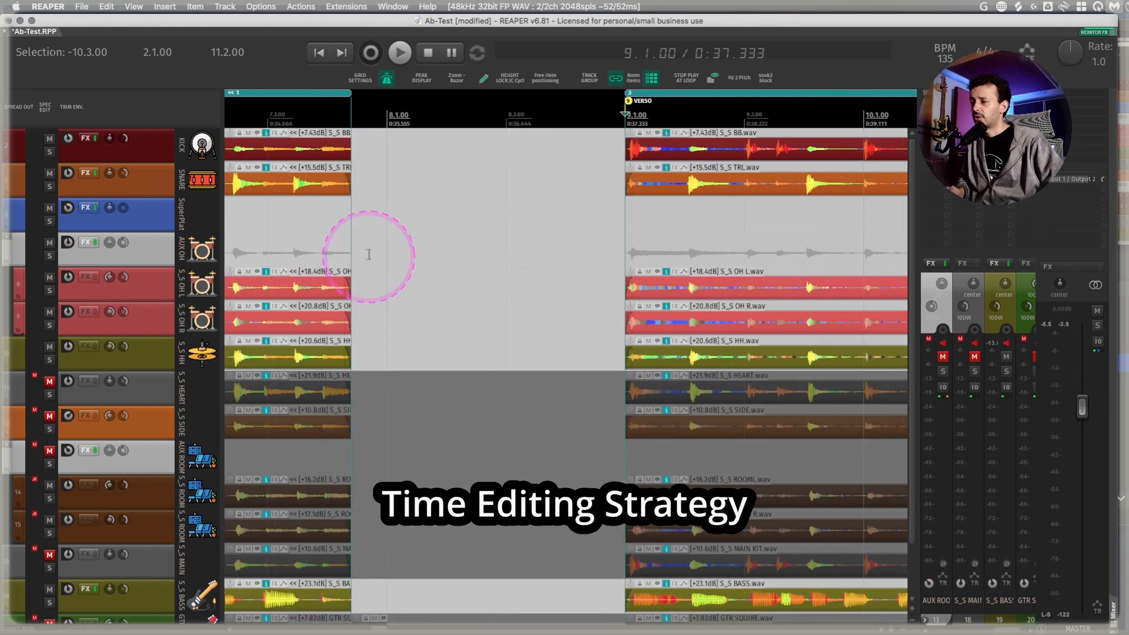
pyautogui.scroll(3, 480, 254)
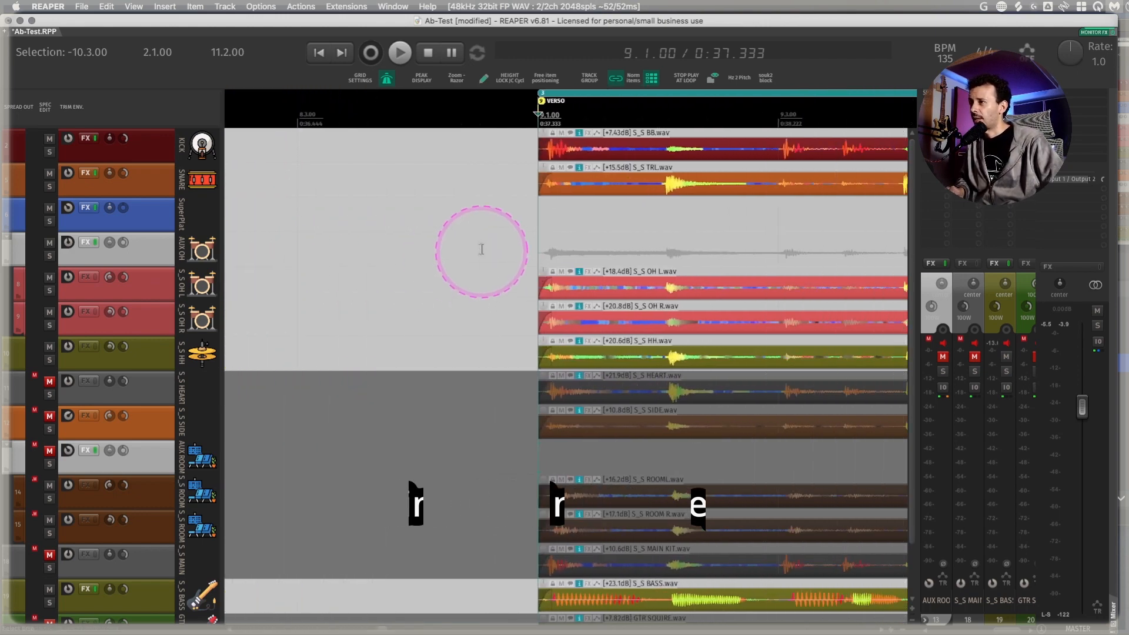
pyautogui.scroll(-2, 265, 466)
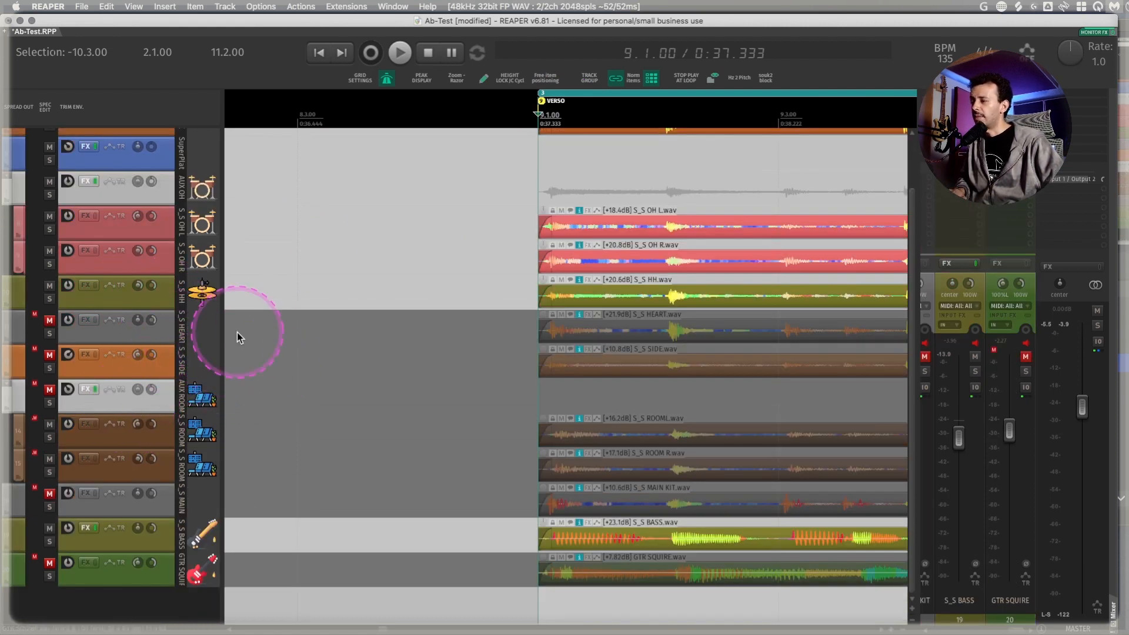
pyautogui.press('g')
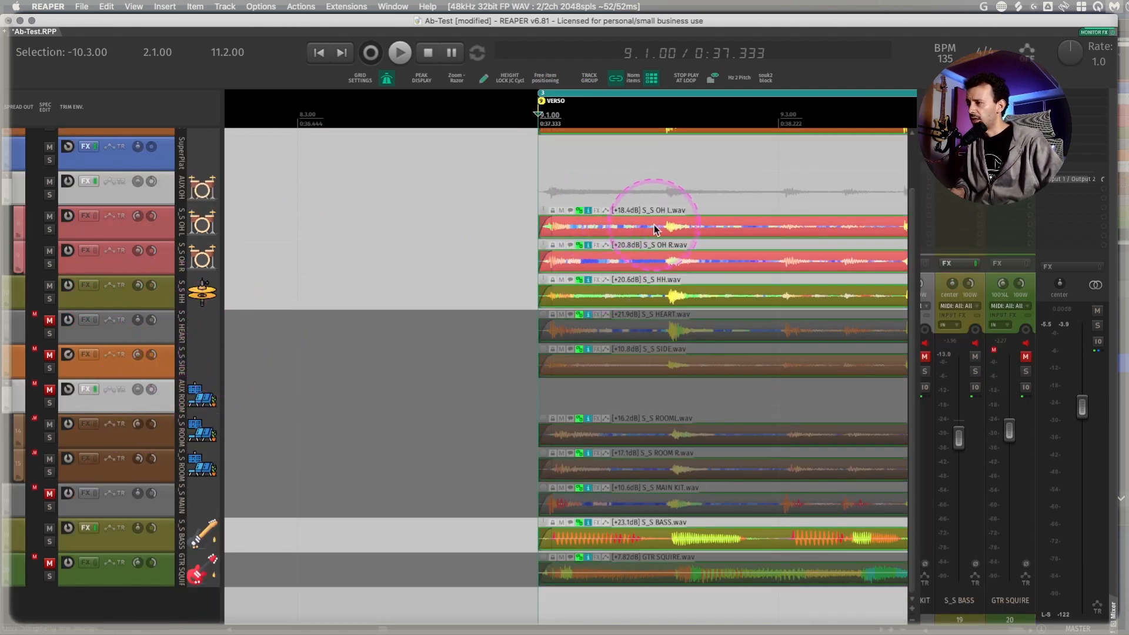
pyautogui.scroll(2, 659, 217)
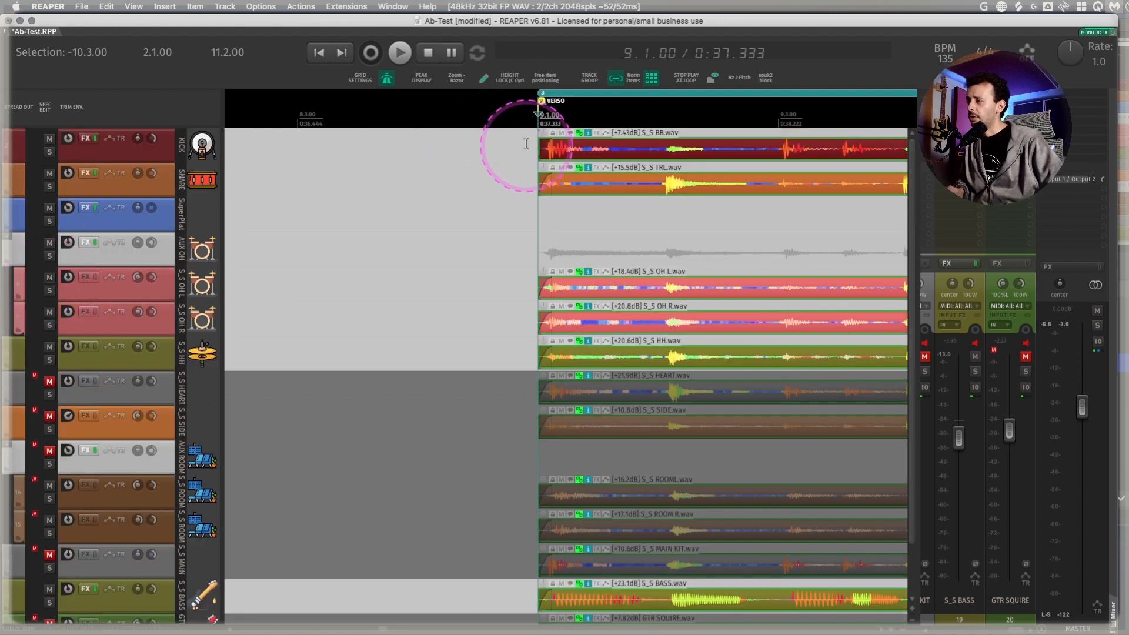
# Move the grouped VERSO items slightly earlier so the first kick hit lines up with 9.1.00, and play the result.
pyautogui.scroll(3, 526, 144)
pyautogui.moveTo(707, 143); pyautogui.dragTo(668, 151)
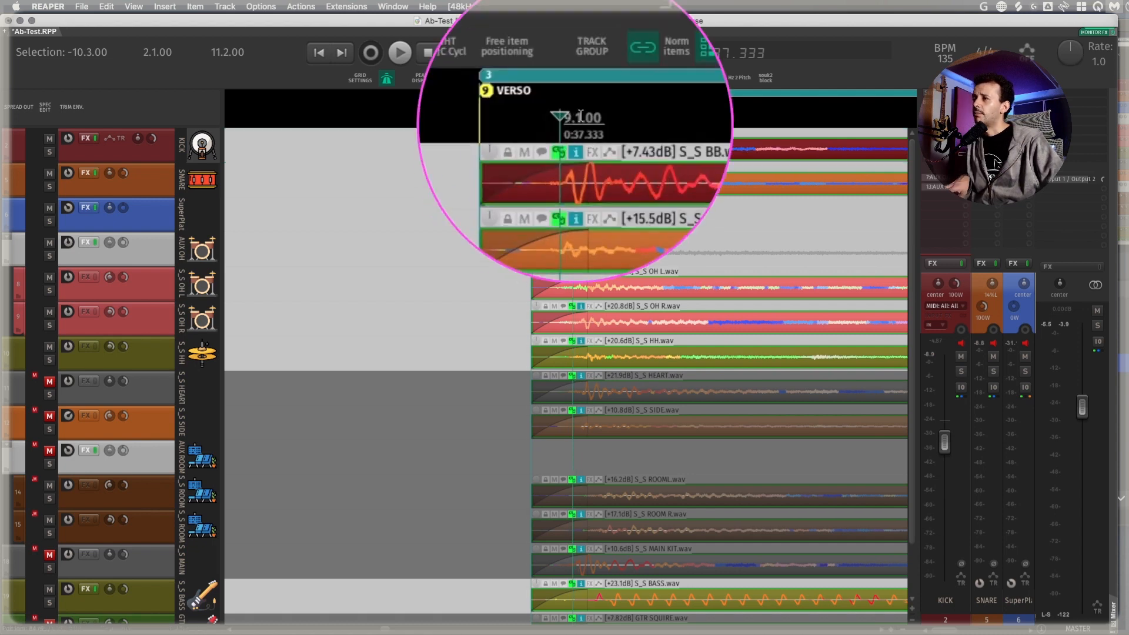
pyautogui.press('space')
# Move the Actions window off the waveforms and step the edit cursor from the item start to the next transients.
pyautogui.scroll(-3, 619, 138)
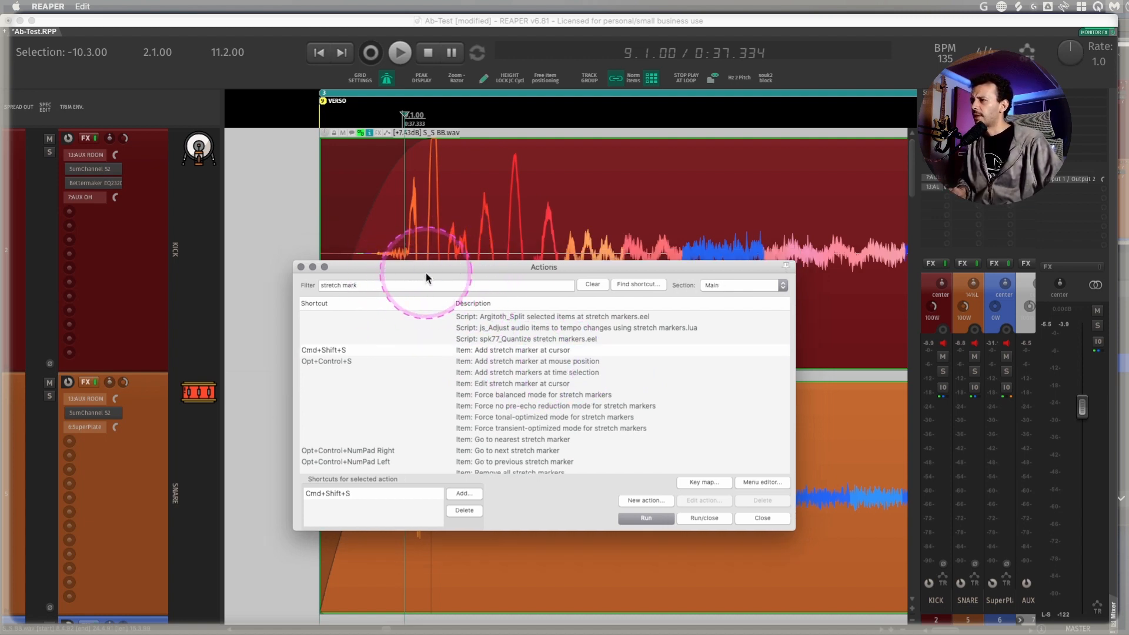
pyautogui.moveTo(435, 257); pyautogui.dragTo(419, 334)
pyautogui.click(321, 197)
pyautogui.press('Tab')
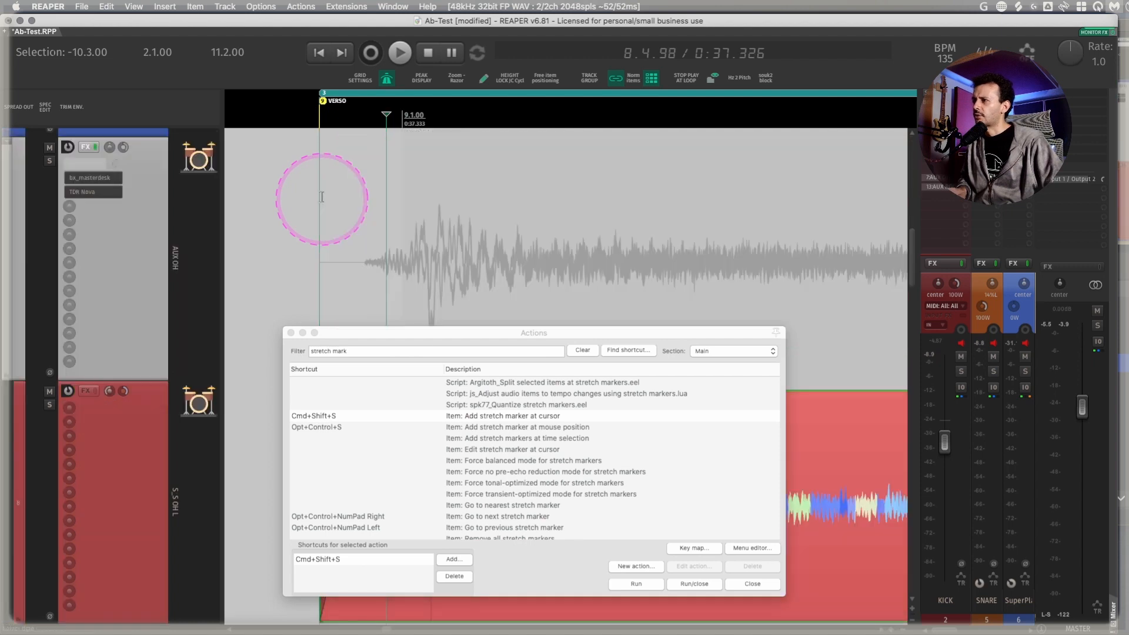
pyautogui.press('Tab')
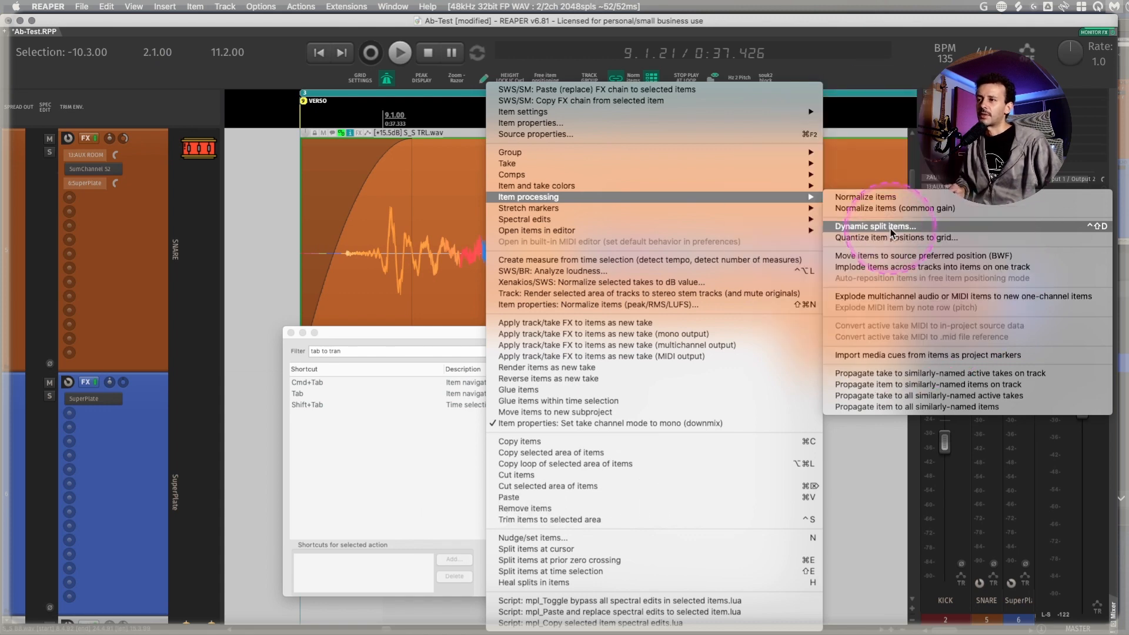
# Open Dynamic split items for the snare item and bring up its transient detection sensitivity settings.
pyautogui.click(893, 232)
pyautogui.moveTo(366, 220); pyautogui.dragTo(422, 178)
pyautogui.click(309, 451)
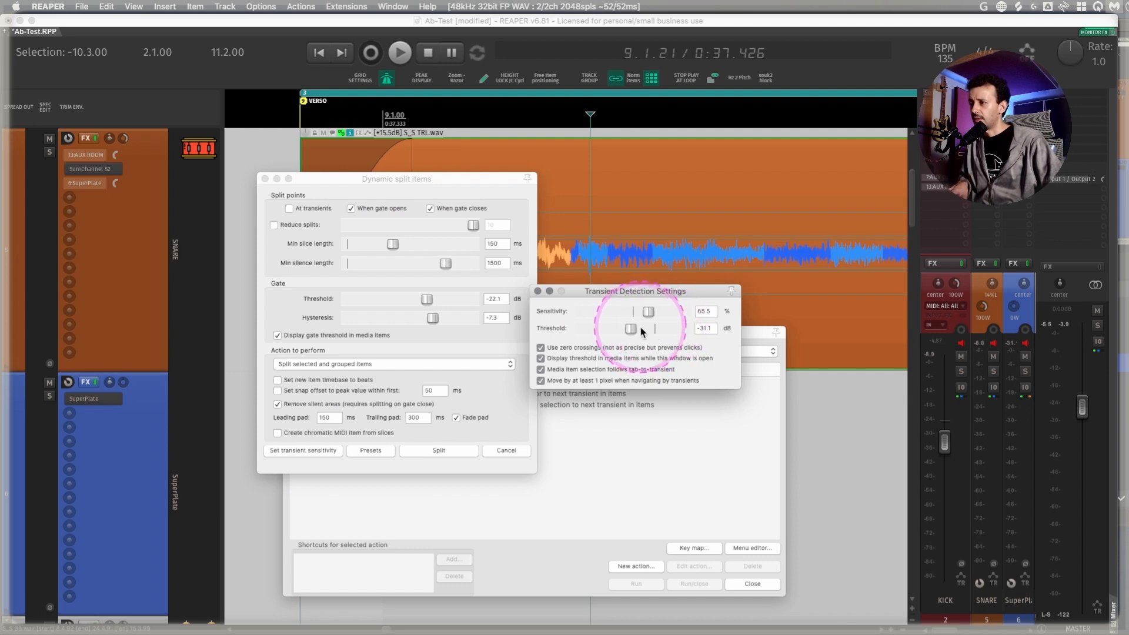
pyautogui.moveTo(757, 330); pyautogui.dragTo(781, 385)
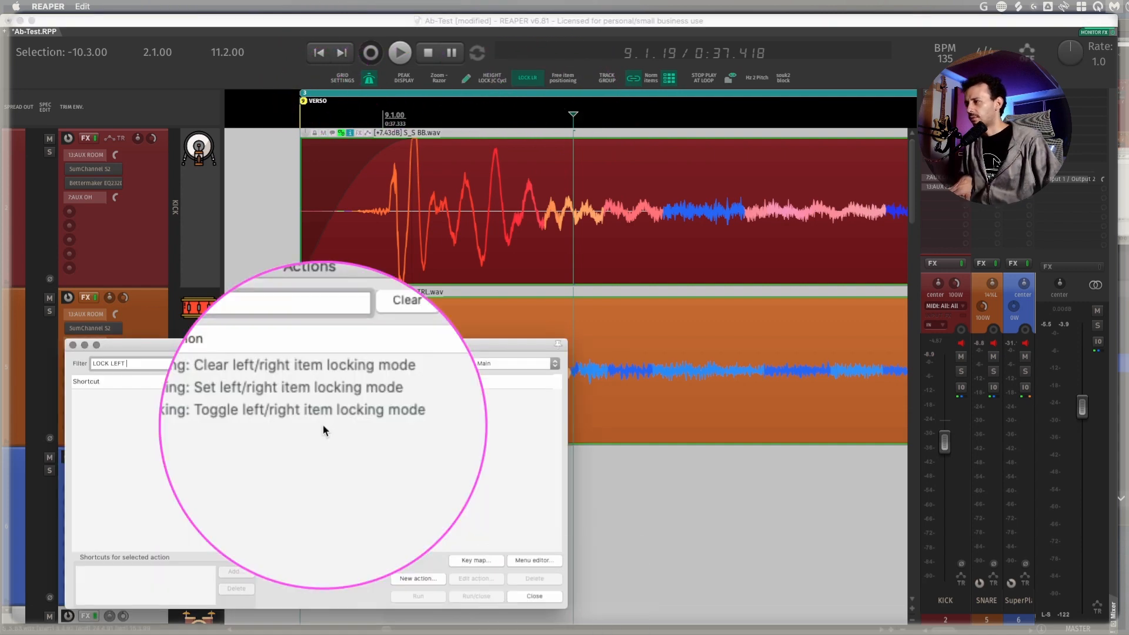
# Close the Actions window filtered for the left/right item locking actions.
pyautogui.click(73, 345)
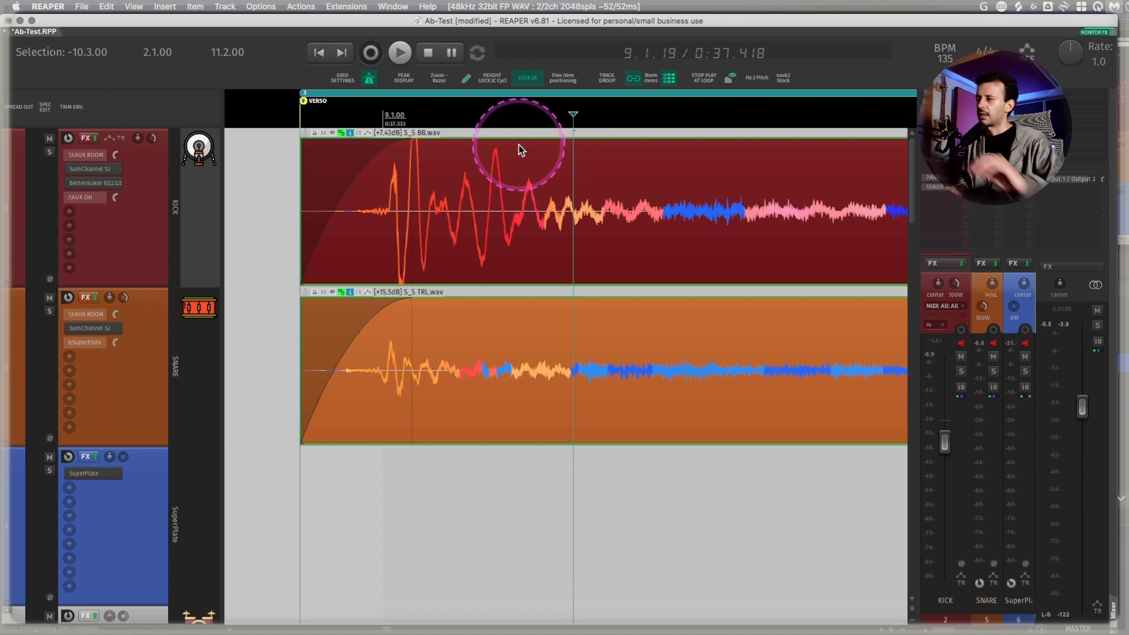
# Remove the VERSO items from their group and look up the Remove items from group action in the Actions list.
pyautogui.scroll(-2, 555, 196)
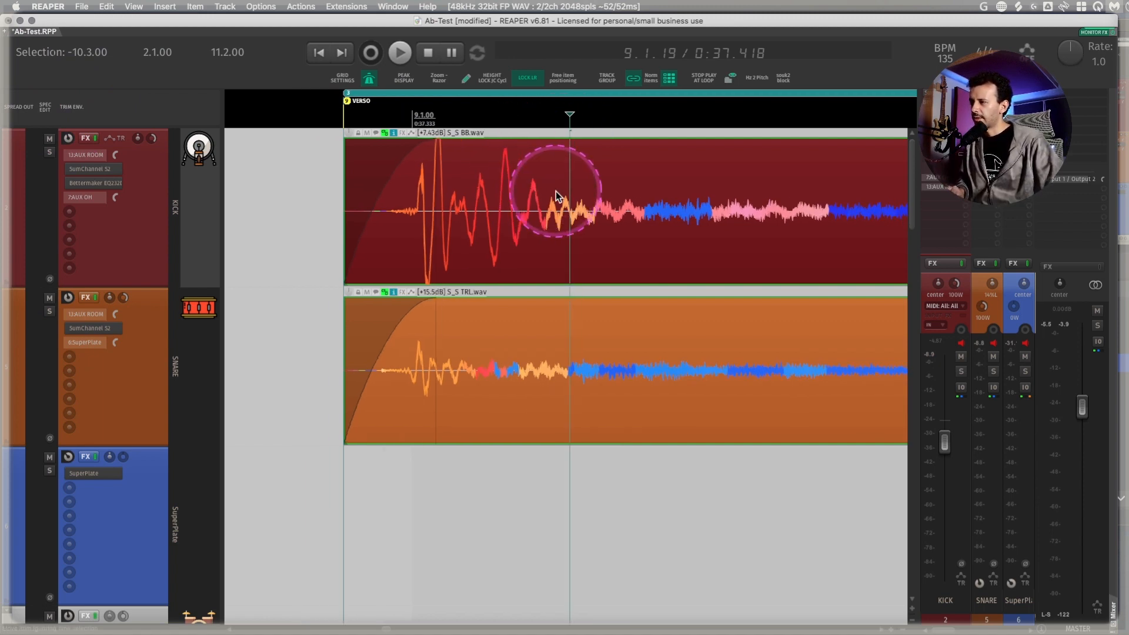
pyautogui.scroll(-2, 555, 196)
pyautogui.click(593, 182)
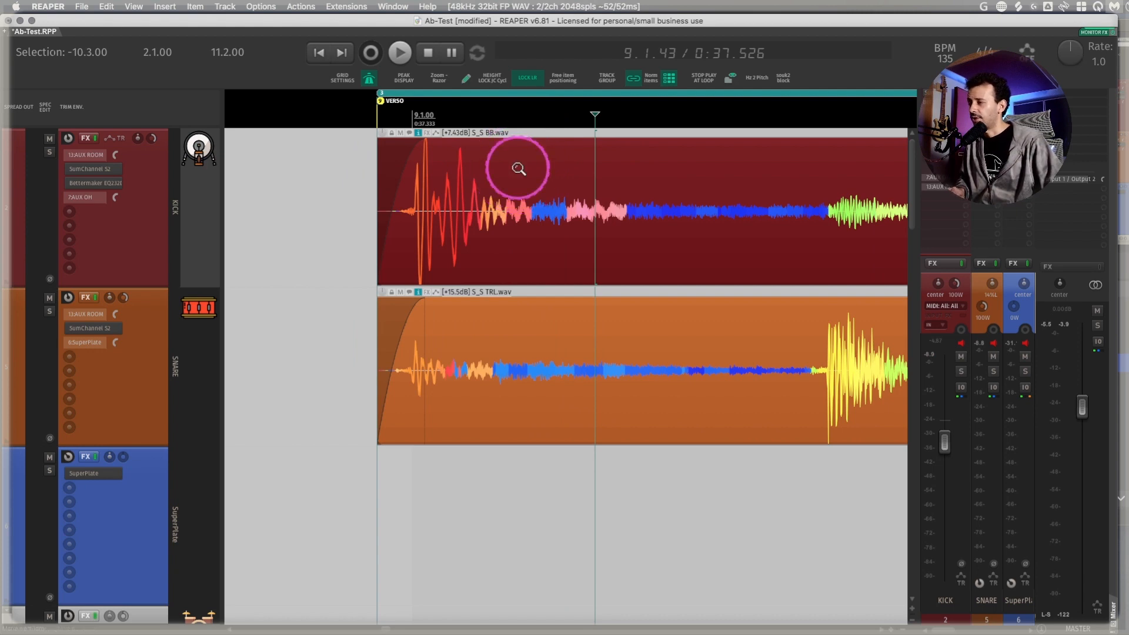
pyautogui.hotkey('shift', '/')
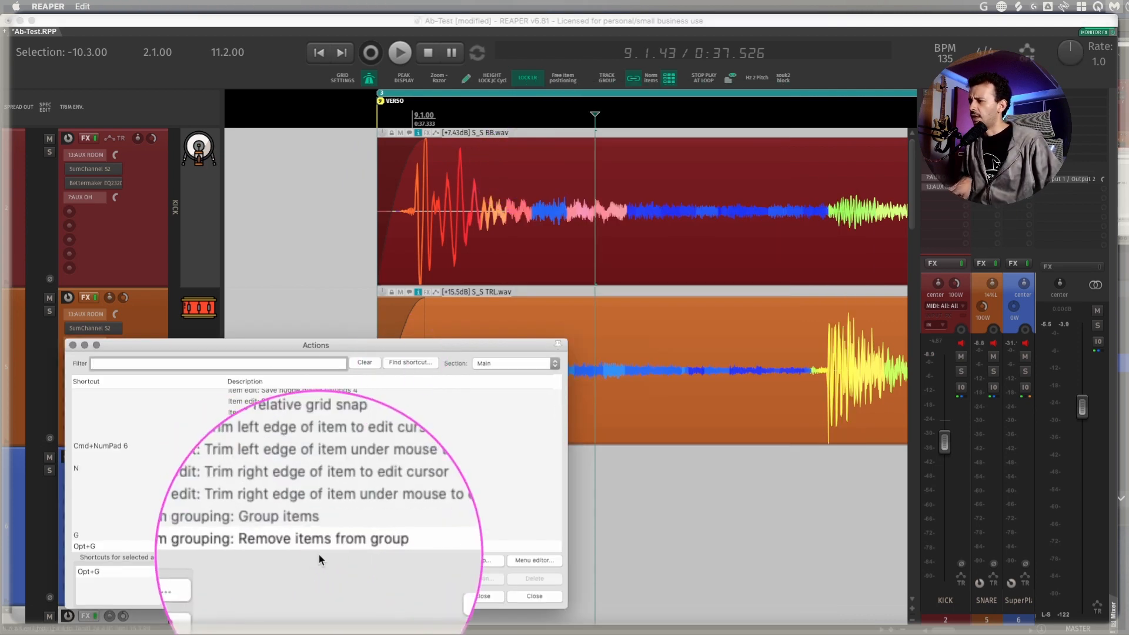
pyautogui.click(450, 166)
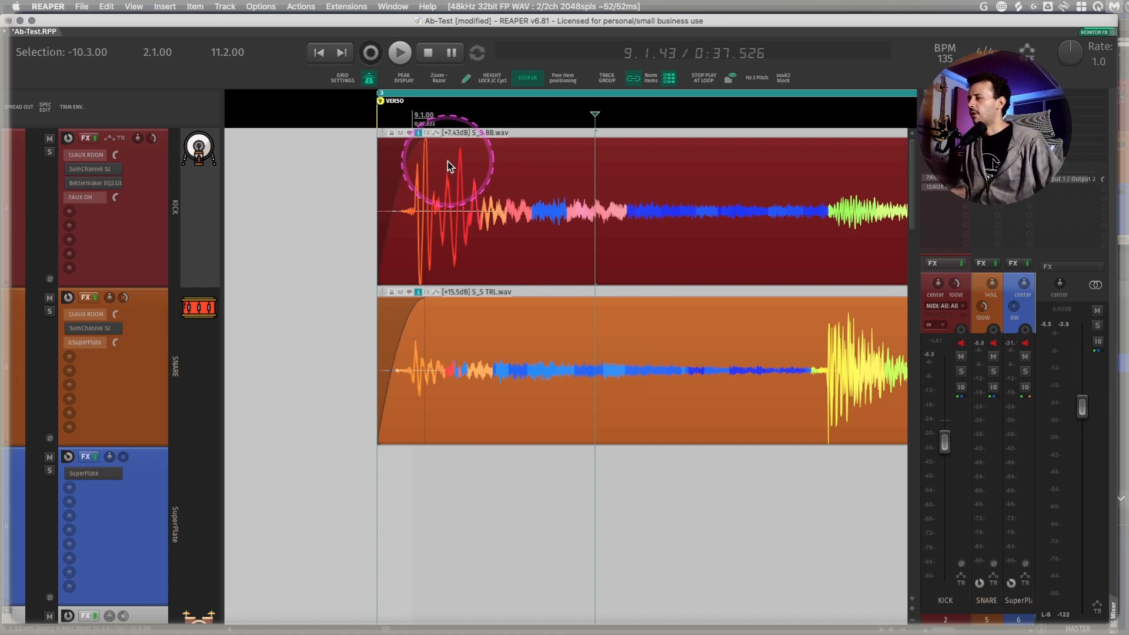
# Place the edit cursor at the start of the VERSO items and advance it to the first kick transient.
pyautogui.hscroll(2, 450, 173)
pyautogui.scroll(2, 381, 197)
pyautogui.click(382, 198)
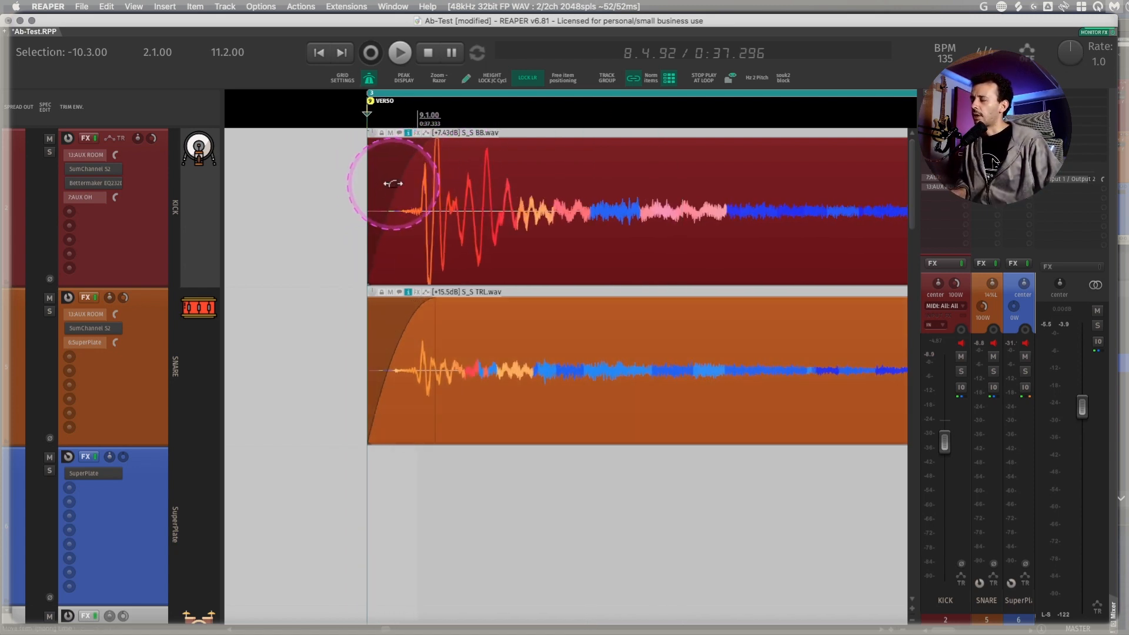
pyautogui.press('Tab')
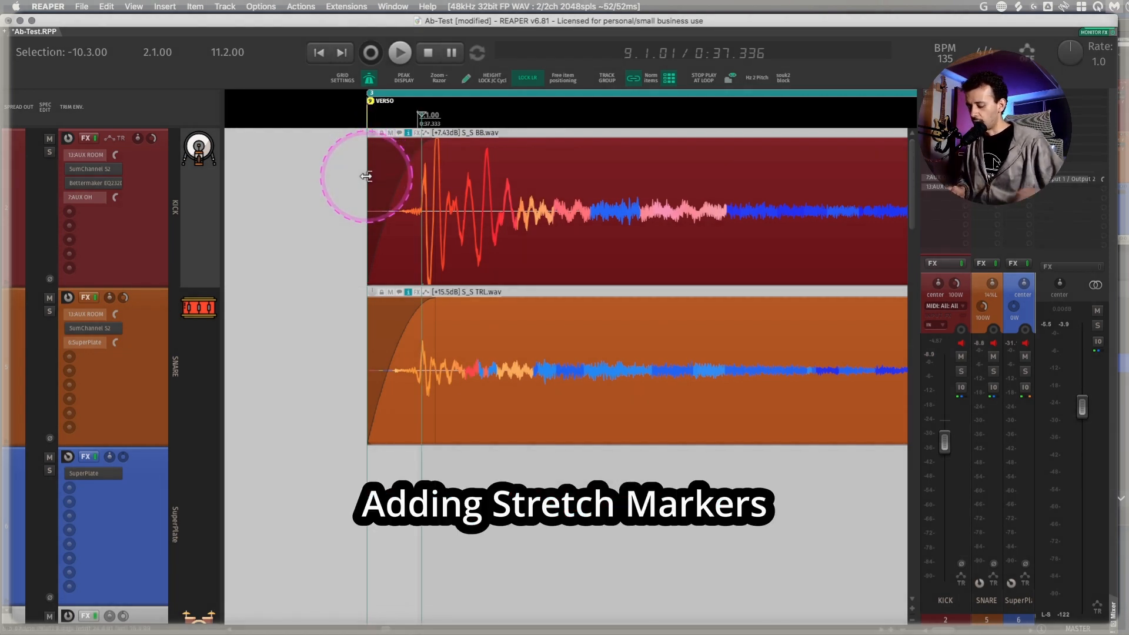
# Look up actions matching STRETCH MARK and add a stretch marker at the first kick transient on the kick and snare items.
pyautogui.press('?')
pyautogui.write('STRETCH MARK')
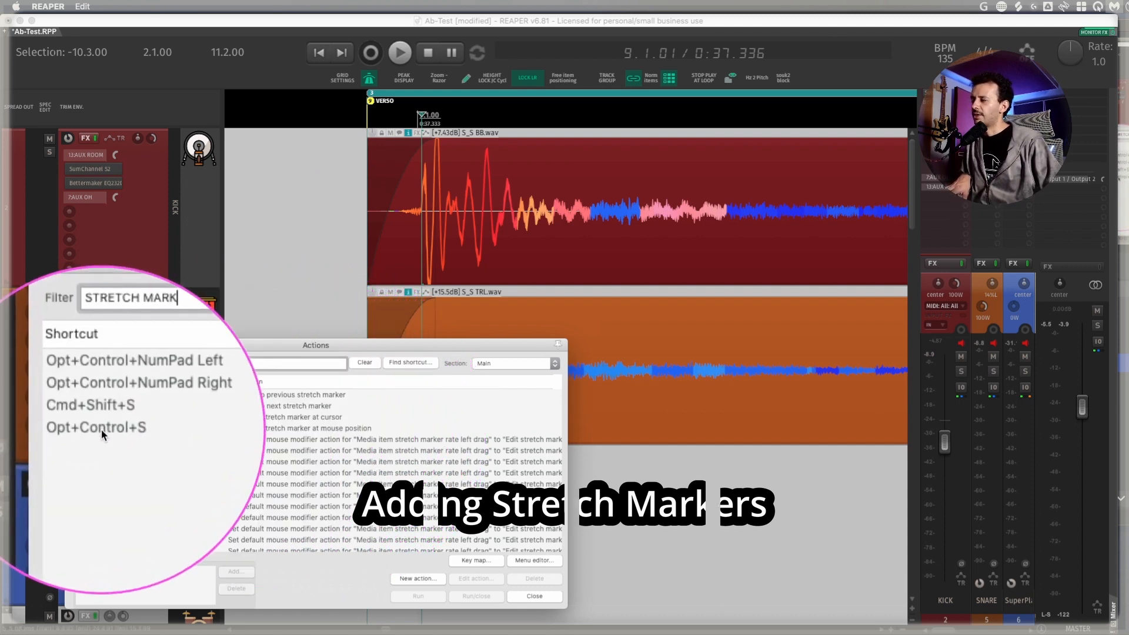
pyautogui.click(72, 345)
pyautogui.click(468, 210)
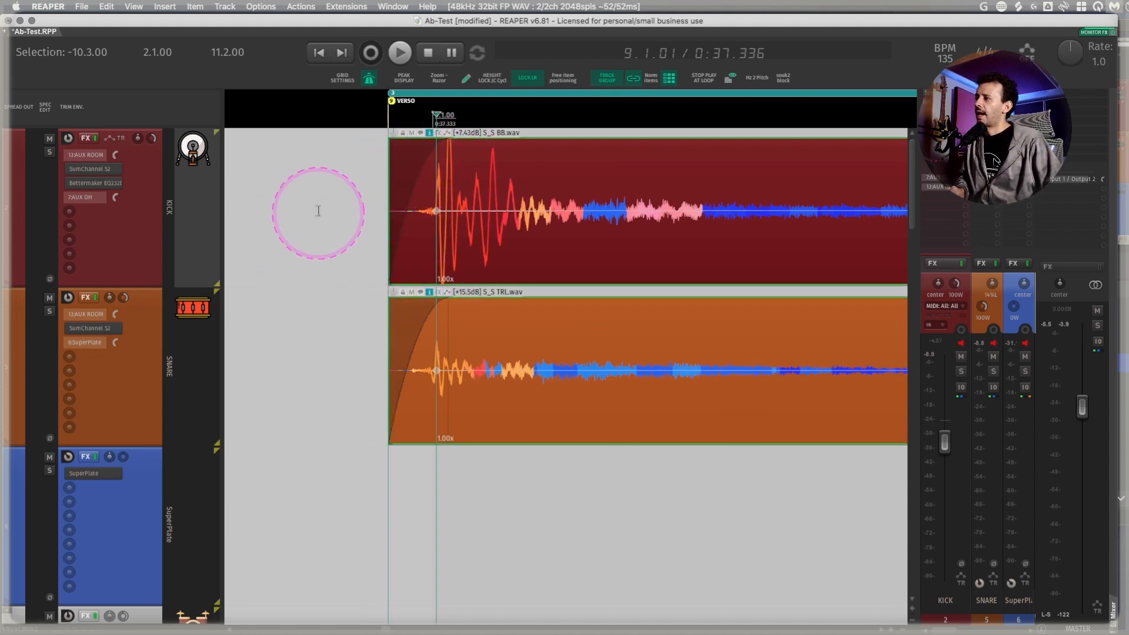
# Check the Media/Razor Edit setting in the track grouping parameters and review which tracks belong to the DRUMS group in Track Manager.
pyautogui.hotkey('shift', 'g')
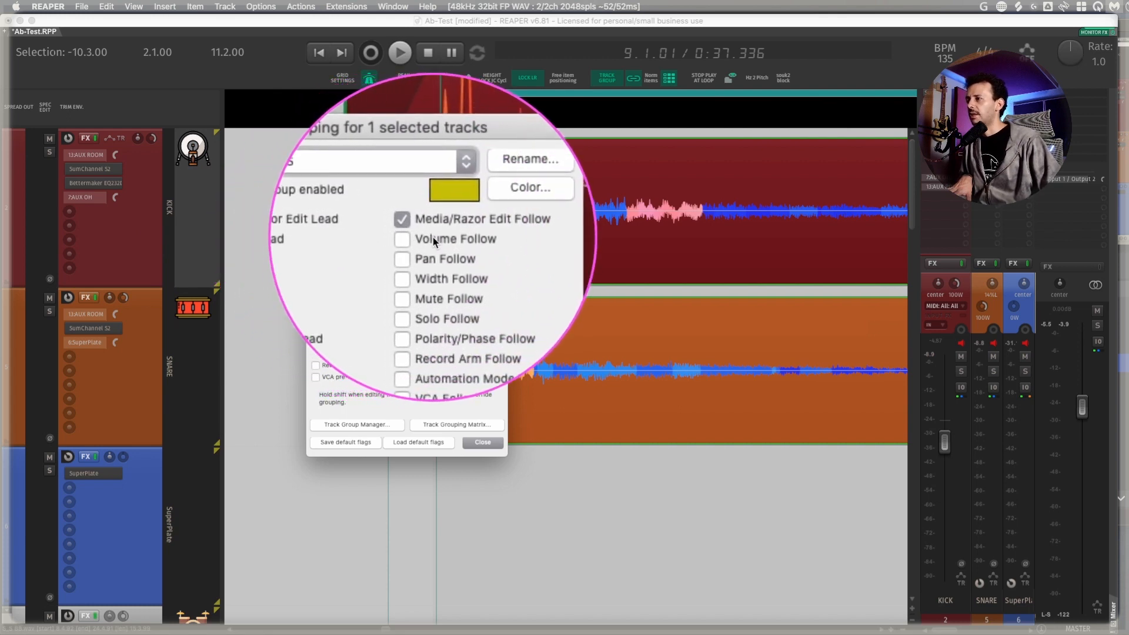
pyautogui.click(315, 182)
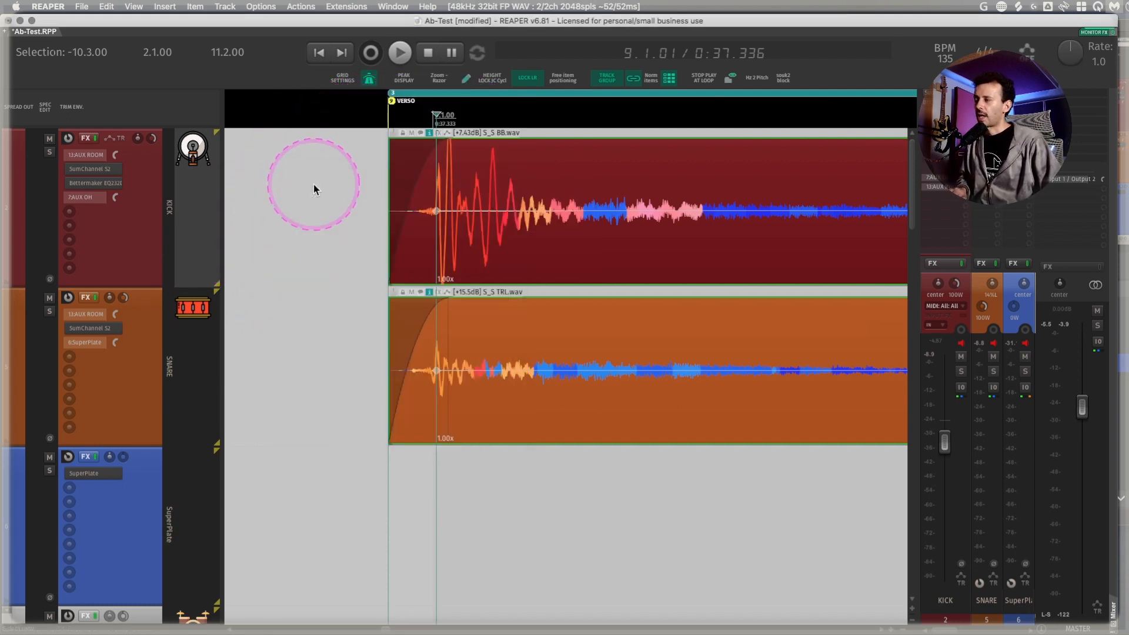
pyautogui.press('shift+super+m')
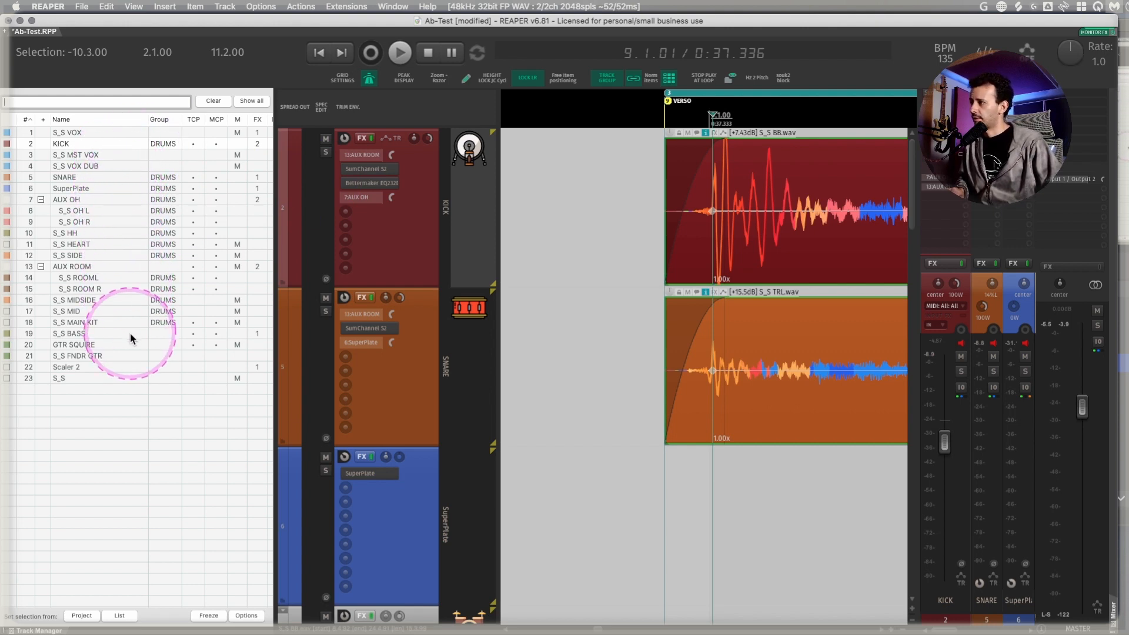
pyautogui.press('shift+super+m')
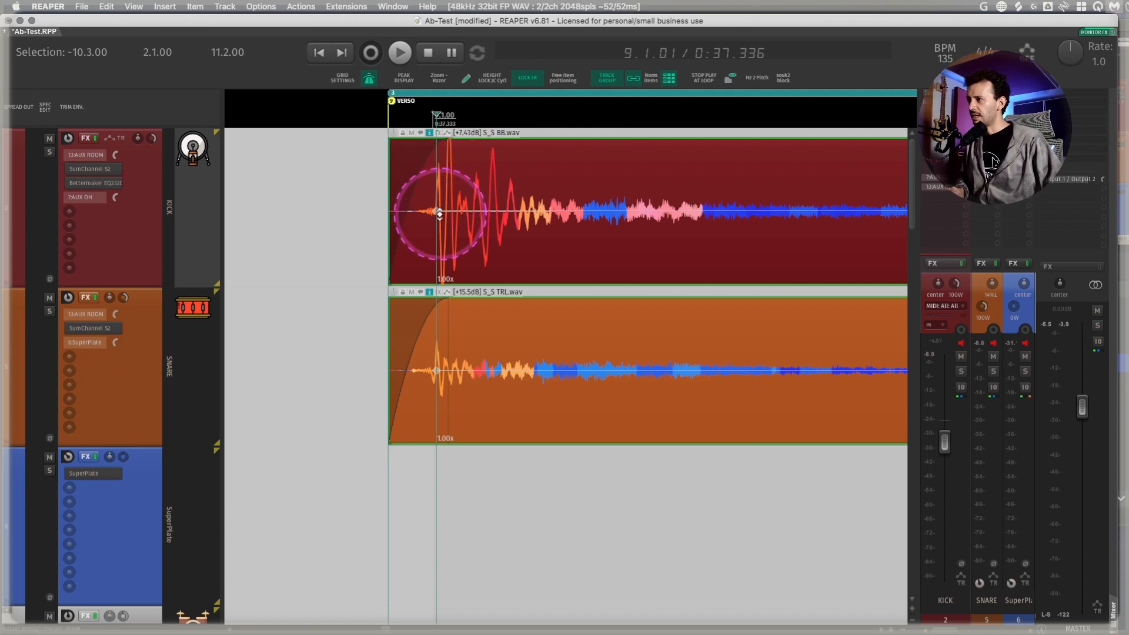
# Try moving the kick's stretch marker well past 9.1.00 to stretch the grouped drums, and undo the move.
pyautogui.moveTo(438, 212); pyautogui.dragTo(651, 213)
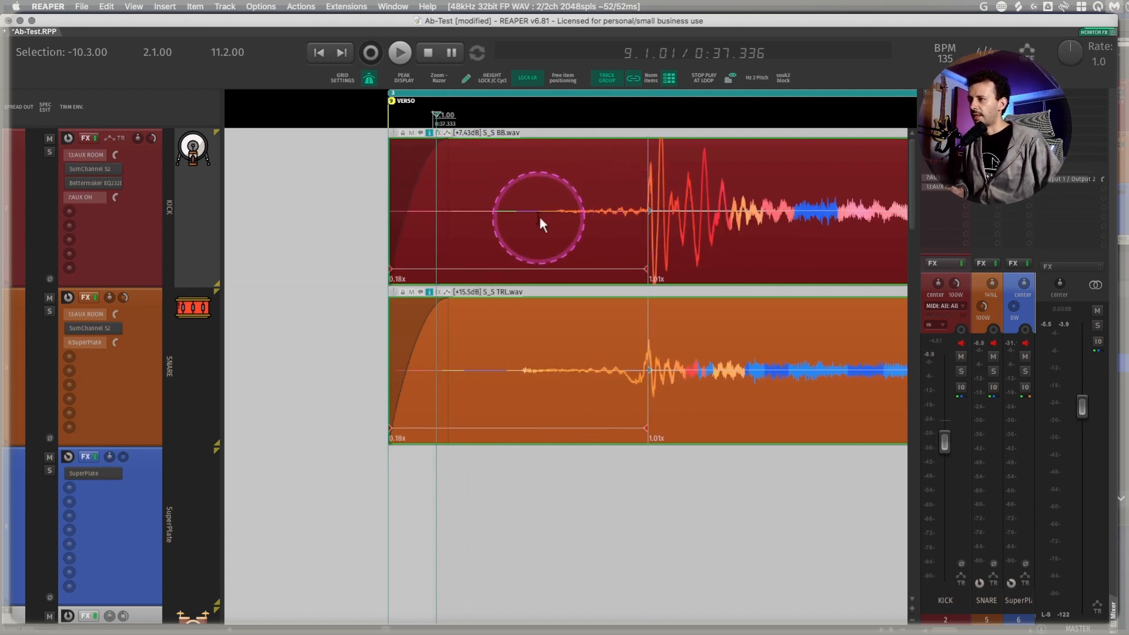
pyautogui.press('super+z')
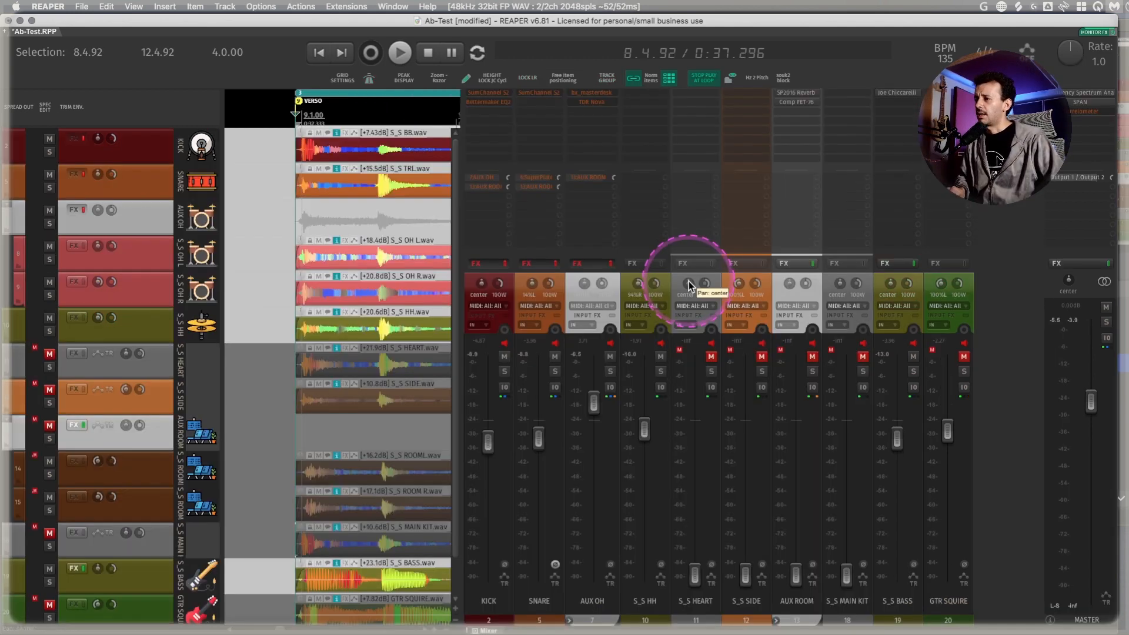
# Show the room mic channels under AUX ROOM in the mixer, and raise the S_S HH fader slightly during loop playback.
pyautogui.click(777, 623)
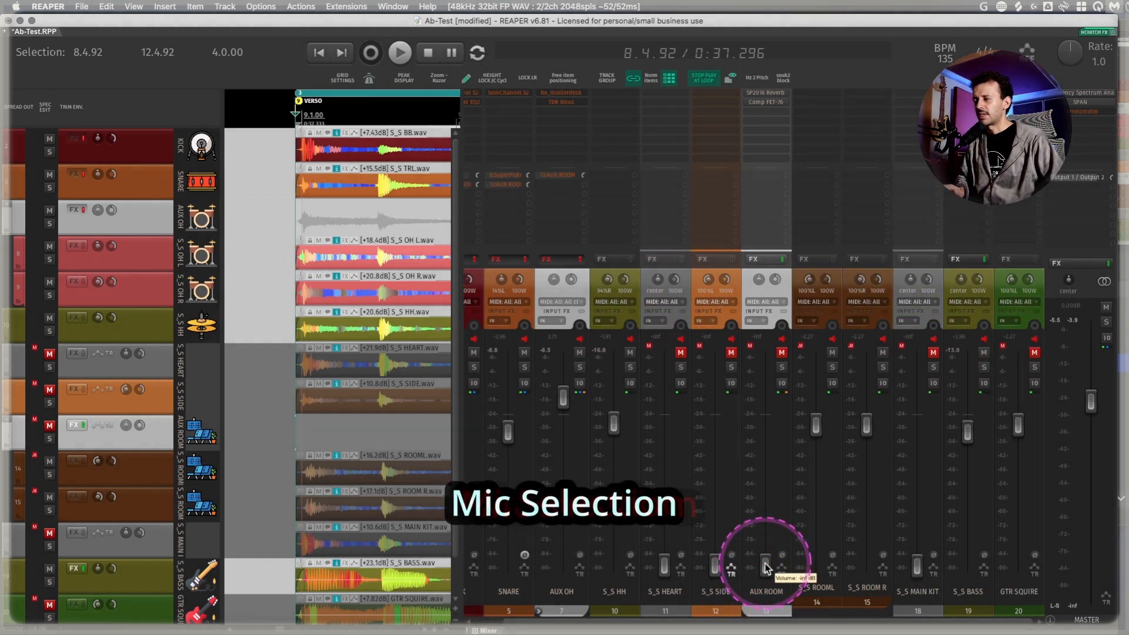
pyautogui.hscroll(-2, 689, 397)
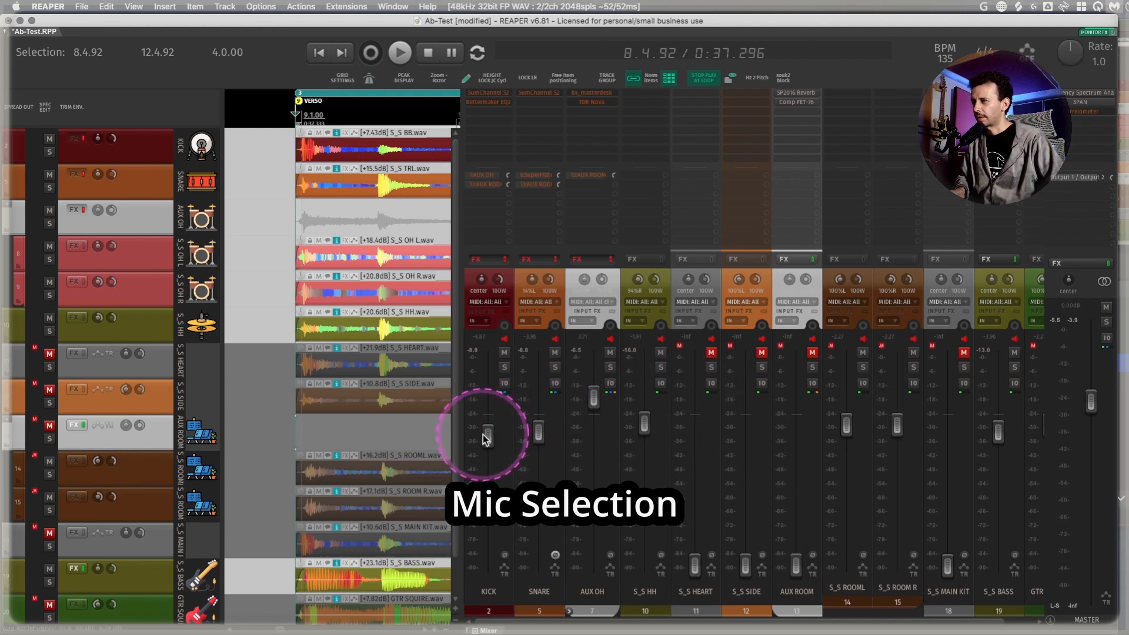
pyautogui.press('space')
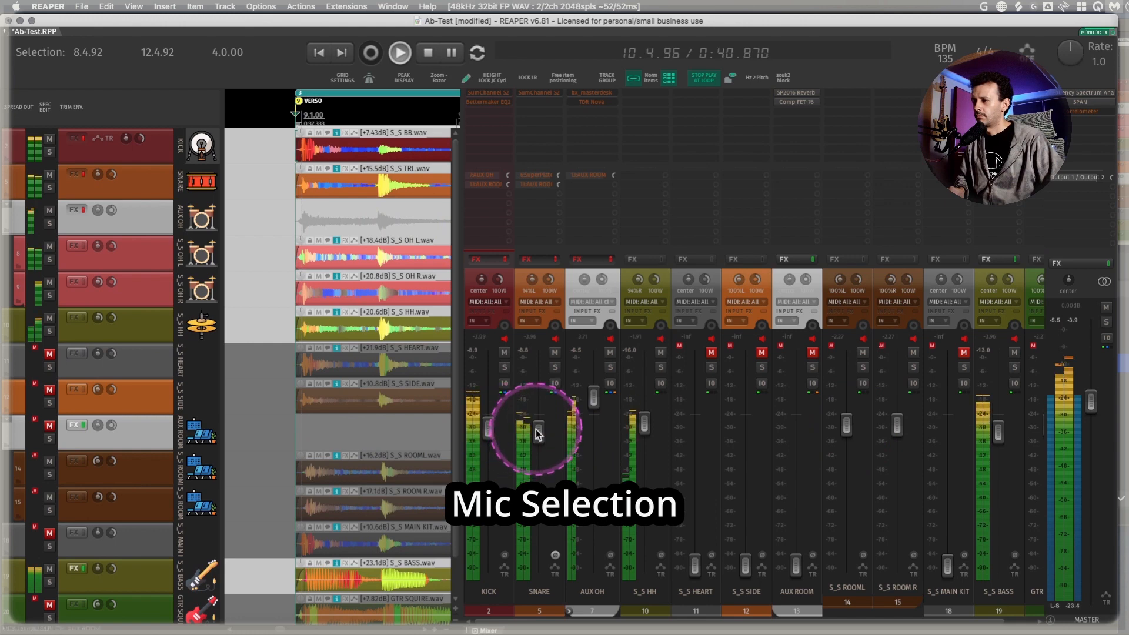
pyautogui.click(591, 400)
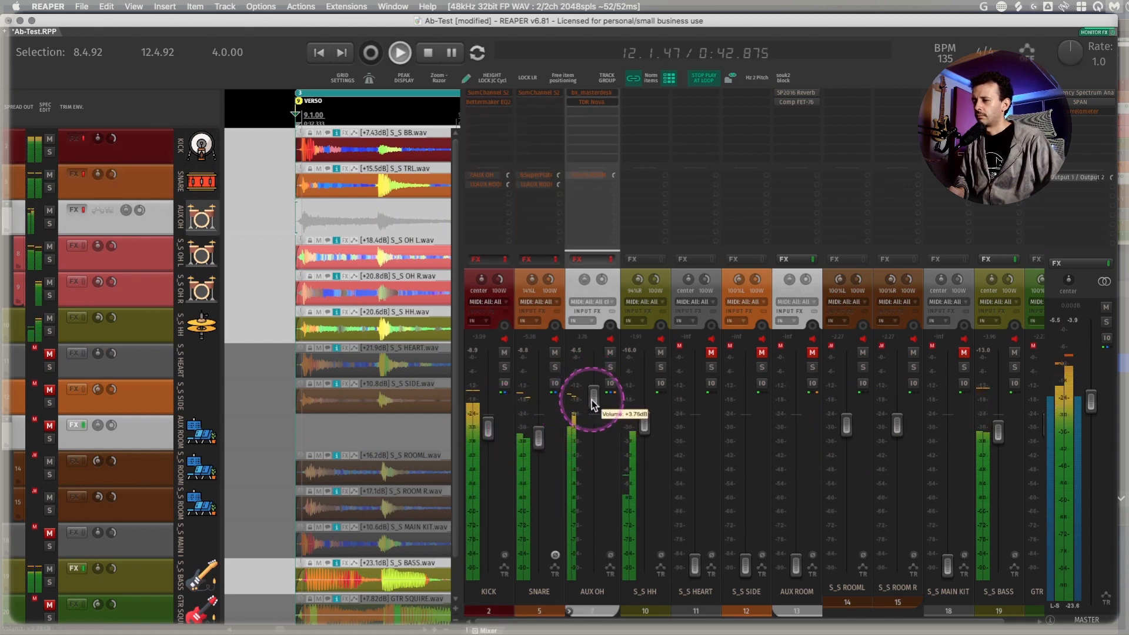
pyautogui.moveTo(645, 424); pyautogui.dragTo(645, 415)
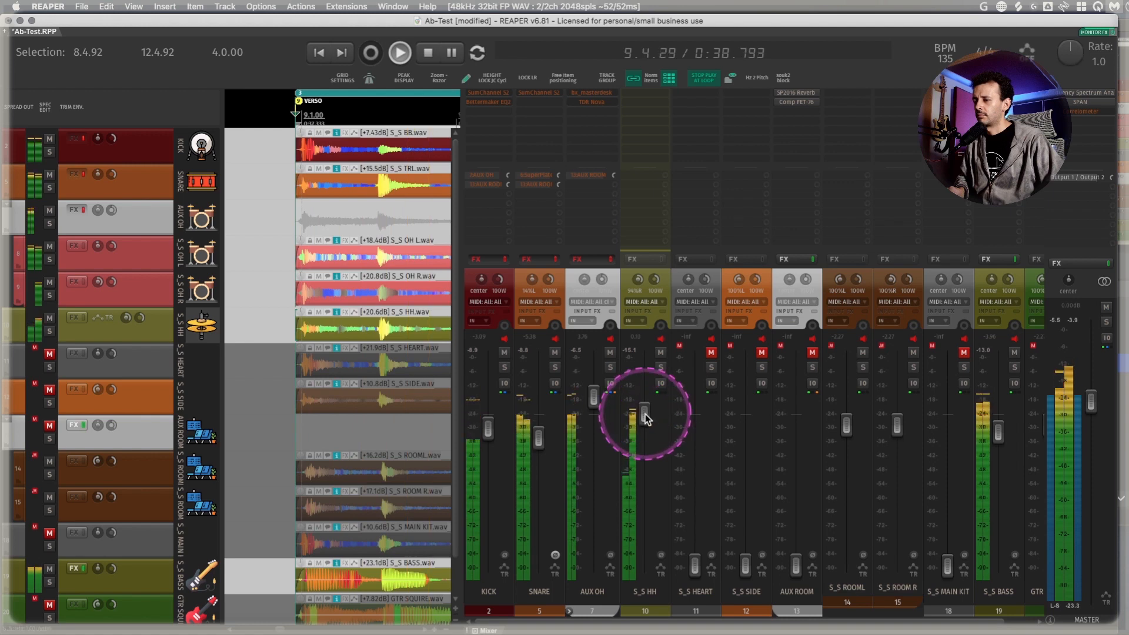
pyautogui.press('space')
# Unmute S_S HEART and audition it in the loop with its fader raised, and lower the S_S BASS fader slightly.
pyautogui.click(710, 353)
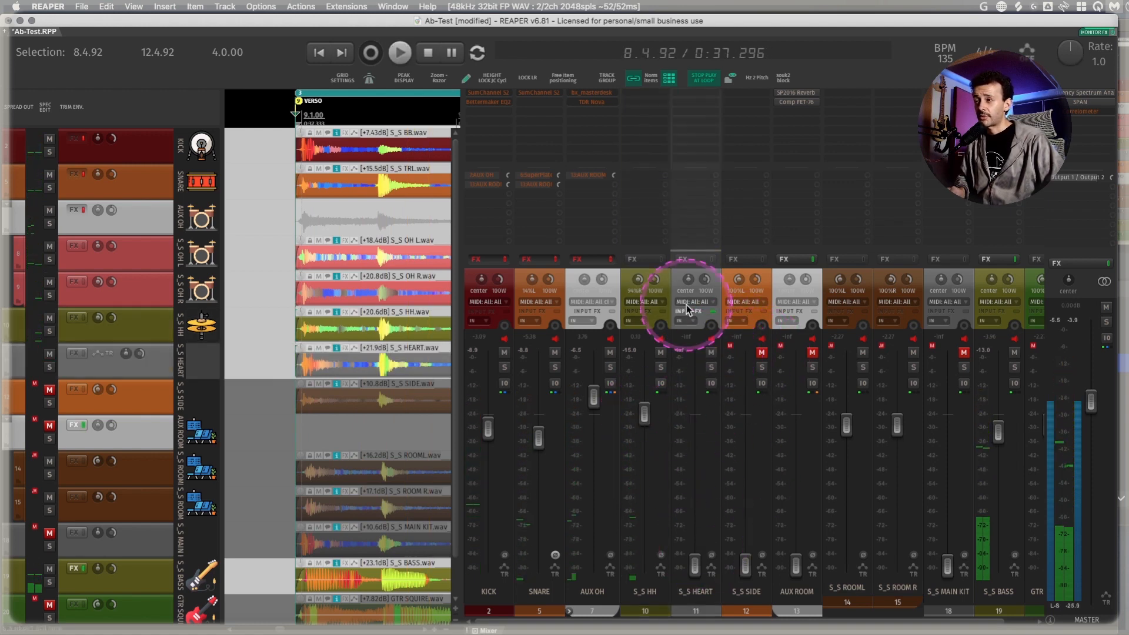
pyautogui.moveTo(697, 552); pyautogui.dragTo(694, 438)
pyautogui.press('space')
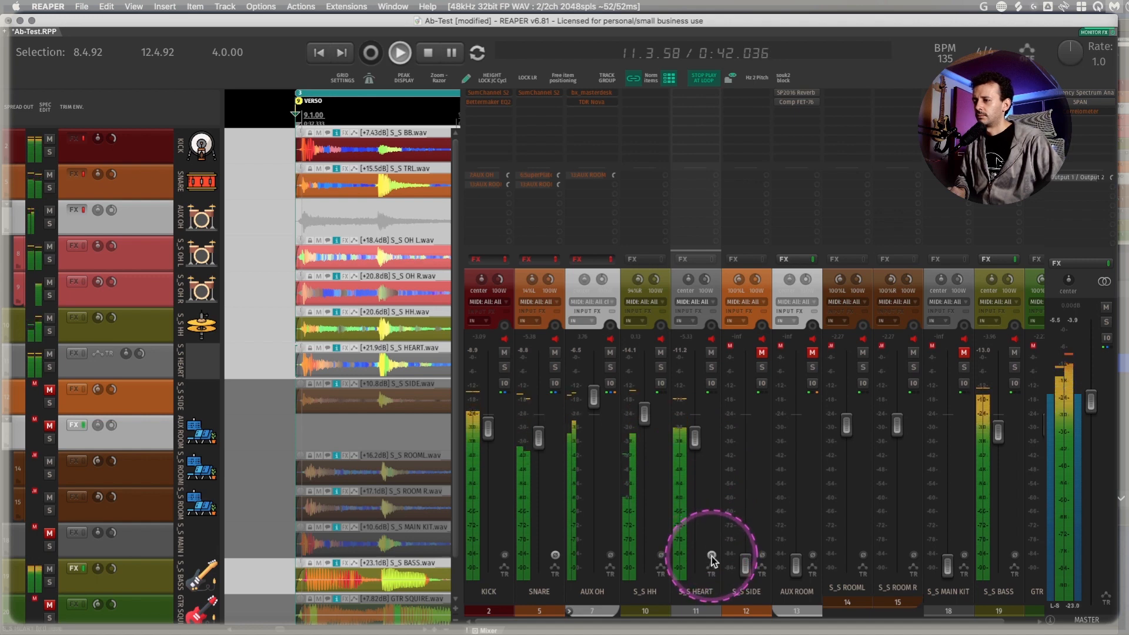
pyautogui.press('space')
pyautogui.moveTo(697, 525)
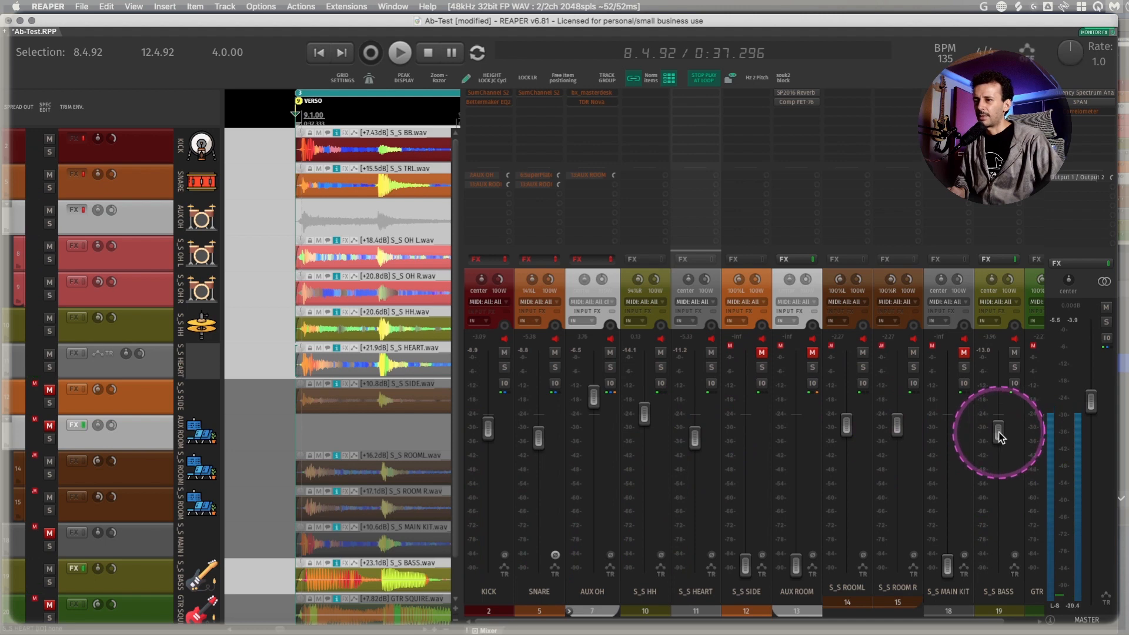
pyautogui.moveTo(1000, 436); pyautogui.dragTo(999, 454)
# Swap the audible mic from S_S HEART to S_S SIDE and raise the S_S SIDE fader to about -3.5 dB during playback.
pyautogui.click(710, 353)
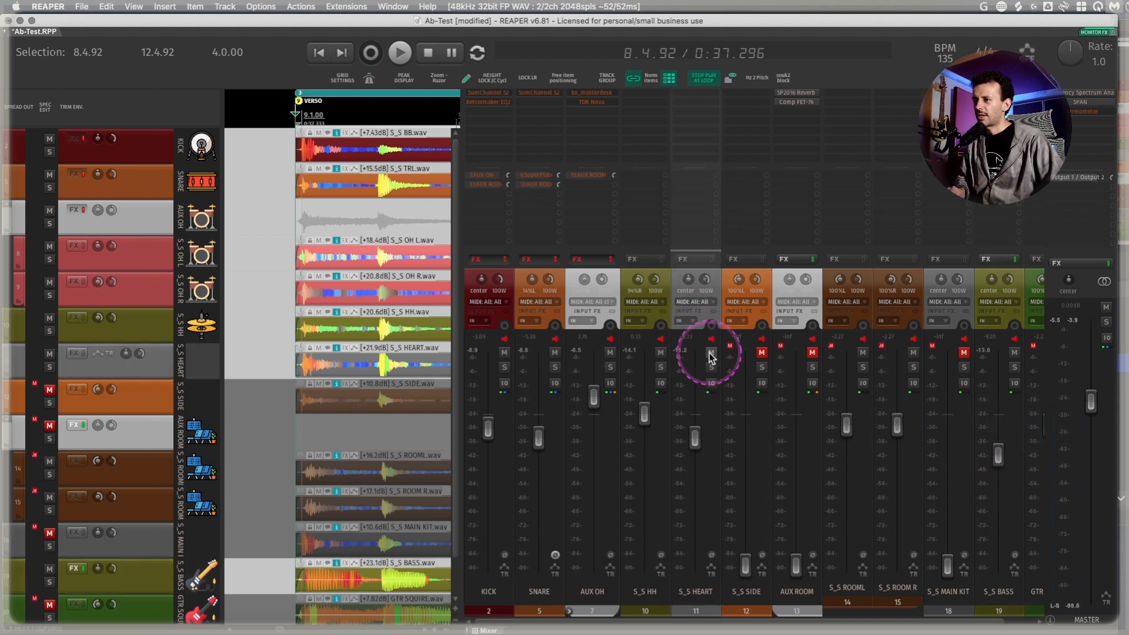
pyautogui.click(711, 353)
pyautogui.click(748, 297)
pyautogui.click(761, 353)
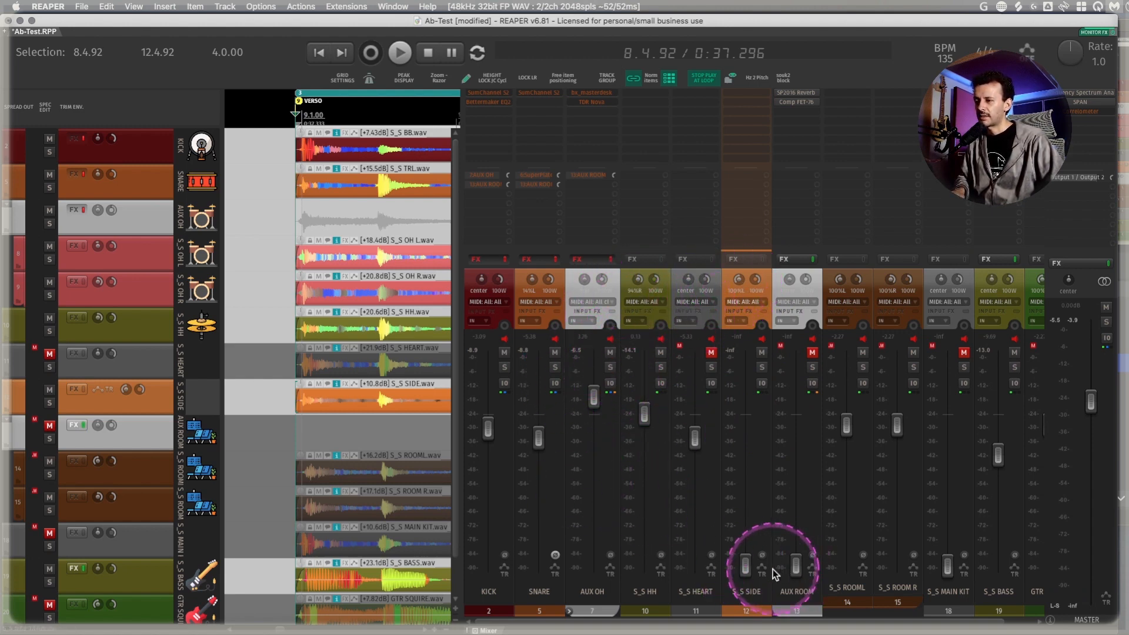
pyautogui.press('space')
pyautogui.moveTo(746, 567); pyautogui.dragTo(744, 434)
# Compare the S_S HEART and S_S SIDE mics in the playing loop by toggling their mutes, leaving both muted.
pyautogui.press('space')
pyautogui.press('F6')
pyautogui.press('space')
pyautogui.press('space')
pyautogui.press('F6')
pyautogui.press('space')
pyautogui.click(712, 381)
pyautogui.click(710, 352)
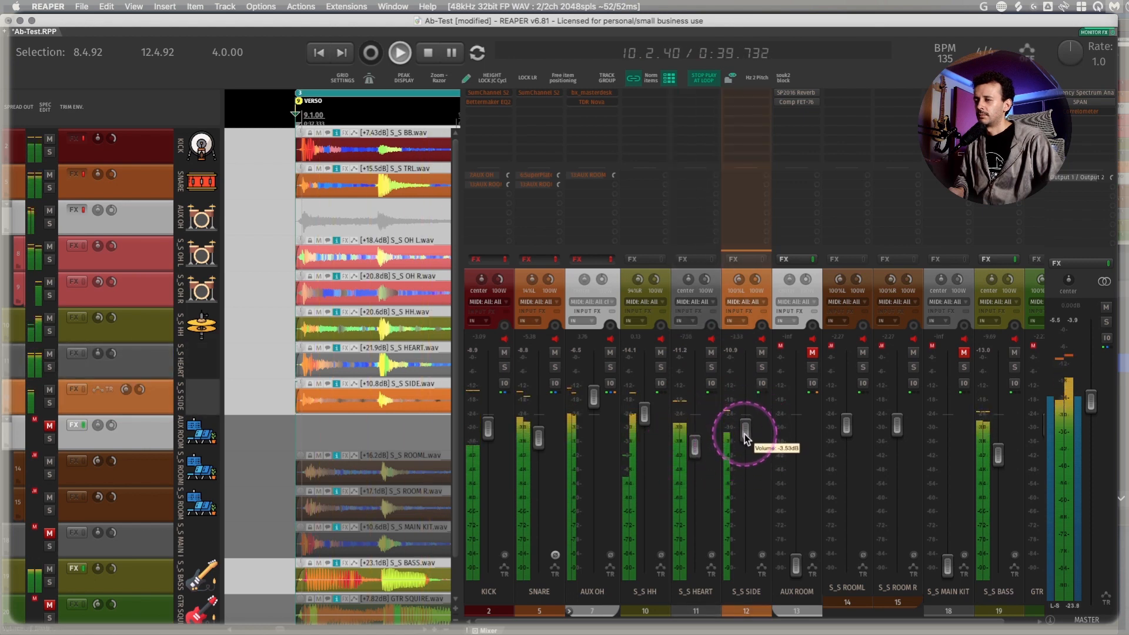
pyautogui.click(711, 352)
pyautogui.press('space')
pyautogui.click(761, 353)
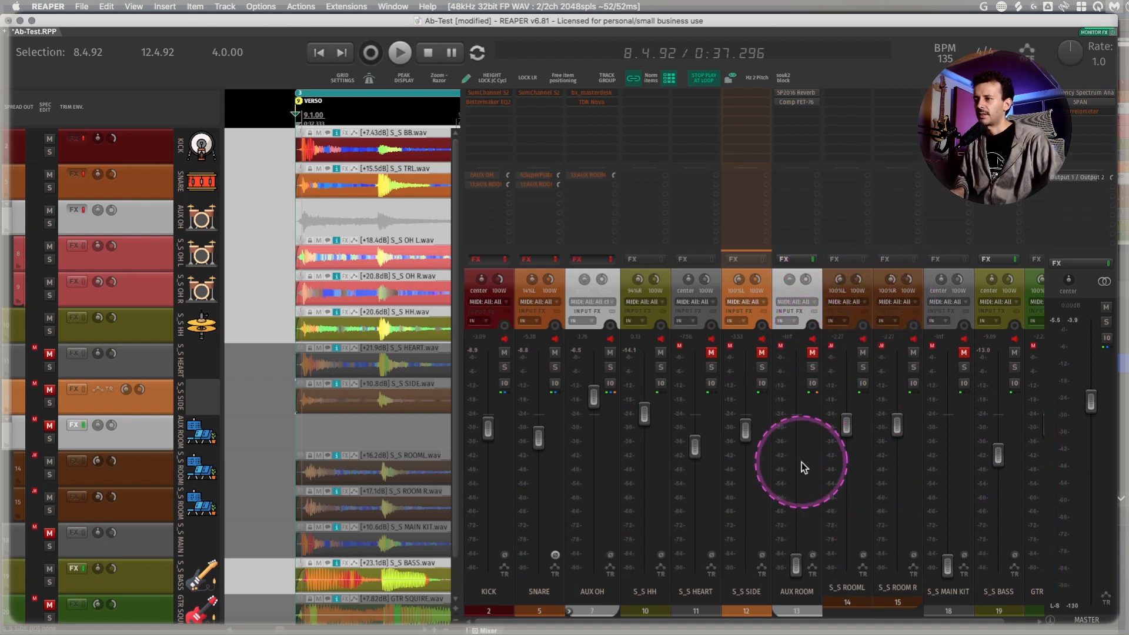
# Unmute AUX ROOM, enlarge the mixer's fader area, and set the AUX ROOM fader near 0 dB while auditioning the loop.
pyautogui.click(813, 351)
pyautogui.press('space')
pyautogui.moveTo(795, 568); pyautogui.dragTo(797, 382)
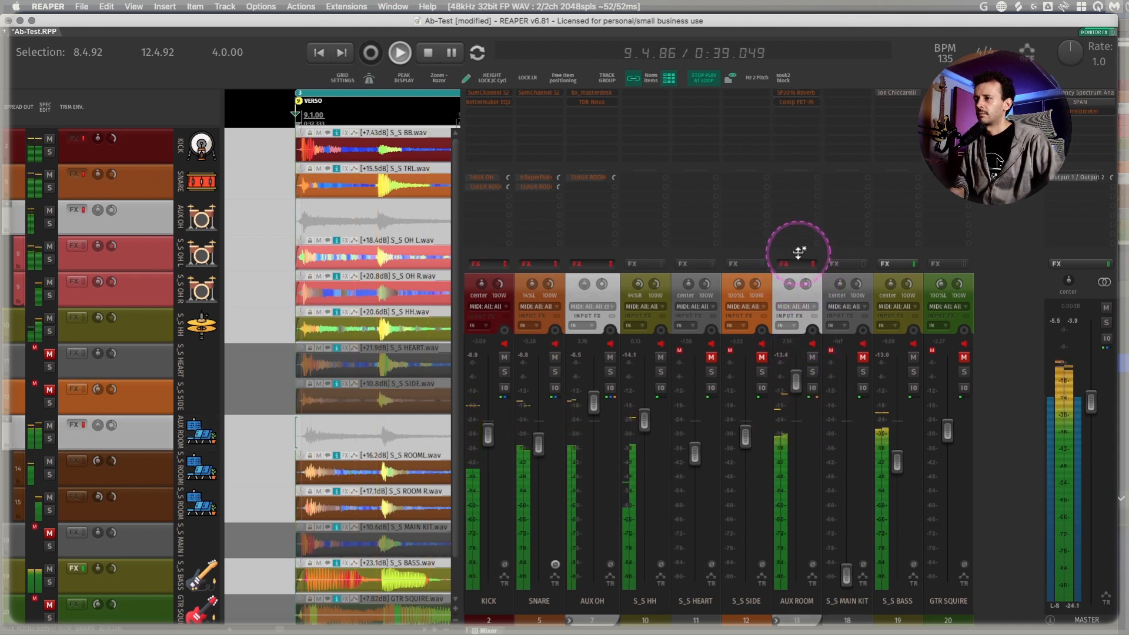
pyautogui.moveTo(798, 252); pyautogui.dragTo(796, 197)
pyautogui.moveTo(796, 327); pyautogui.dragTo(798, 369)
pyautogui.press('space')
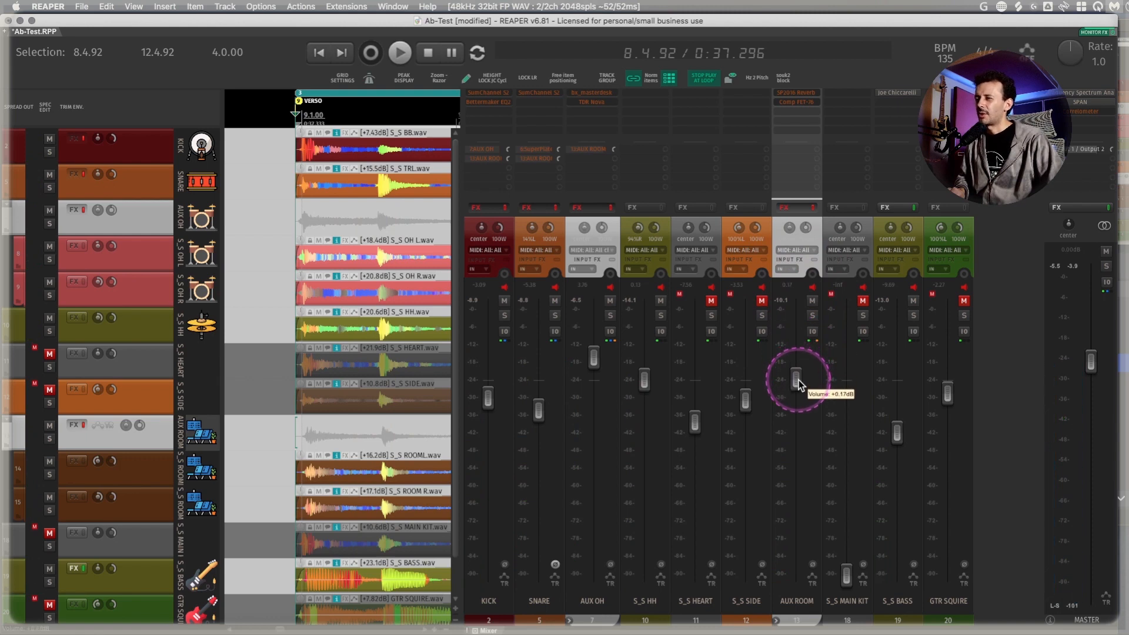
pyautogui.moveTo(799, 384); pyautogui.dragTo(798, 381)
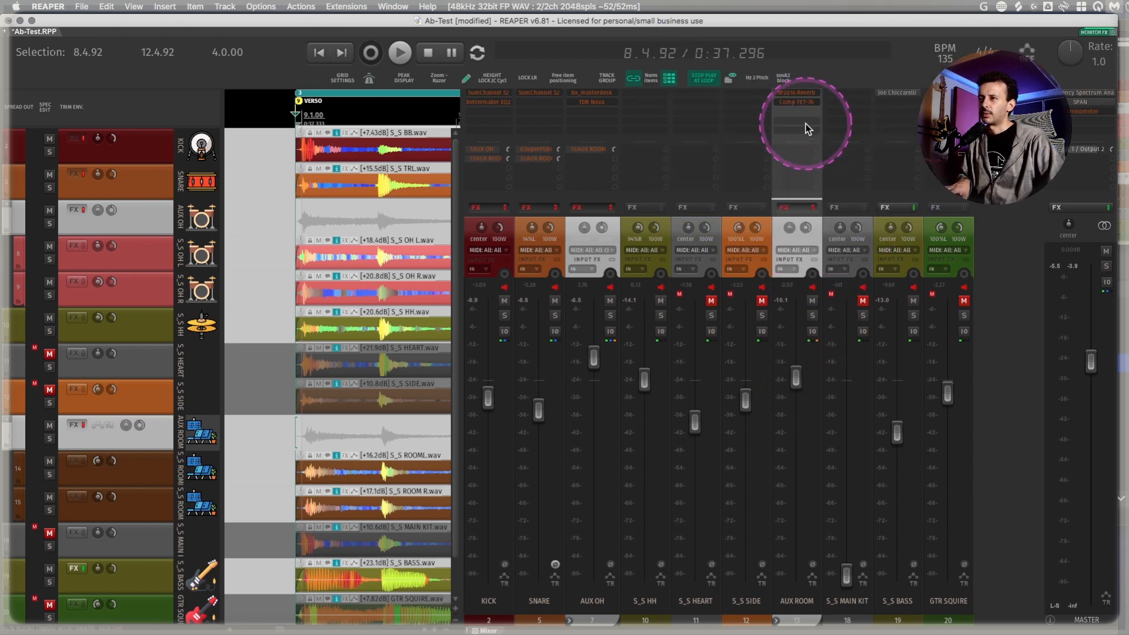
# Mute AUX ROOM, audition S_S MAIN KIT with its fader raised, and mute S_S MAIN KIT again.
pyautogui.click(812, 301)
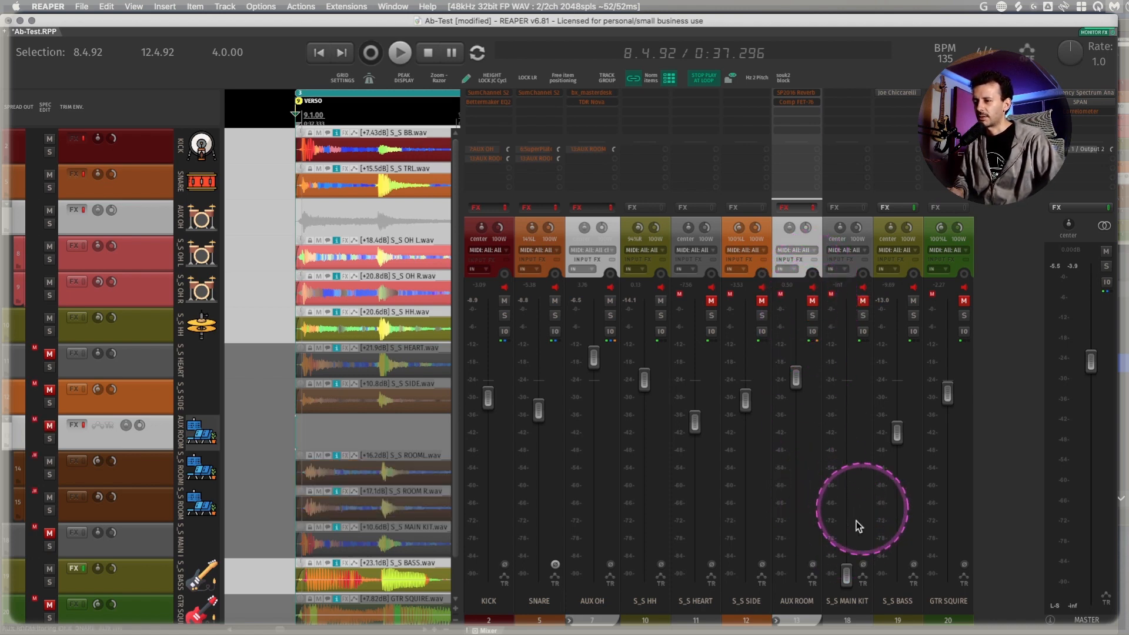
pyautogui.click(864, 305)
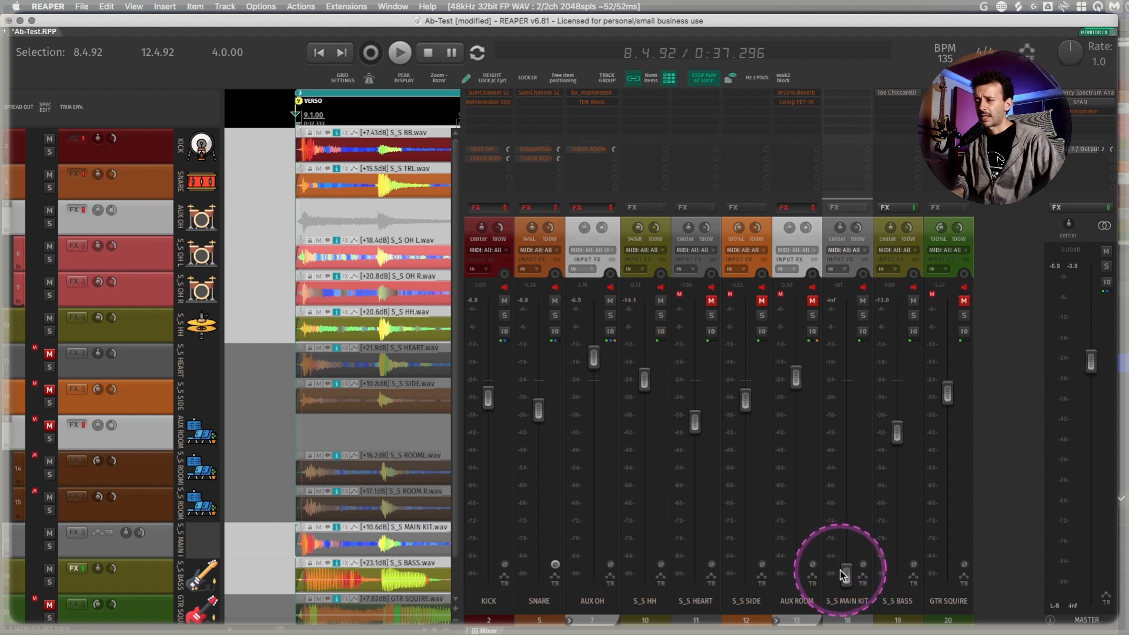
pyautogui.moveTo(846, 579); pyautogui.dragTo(846, 393)
pyautogui.click(863, 301)
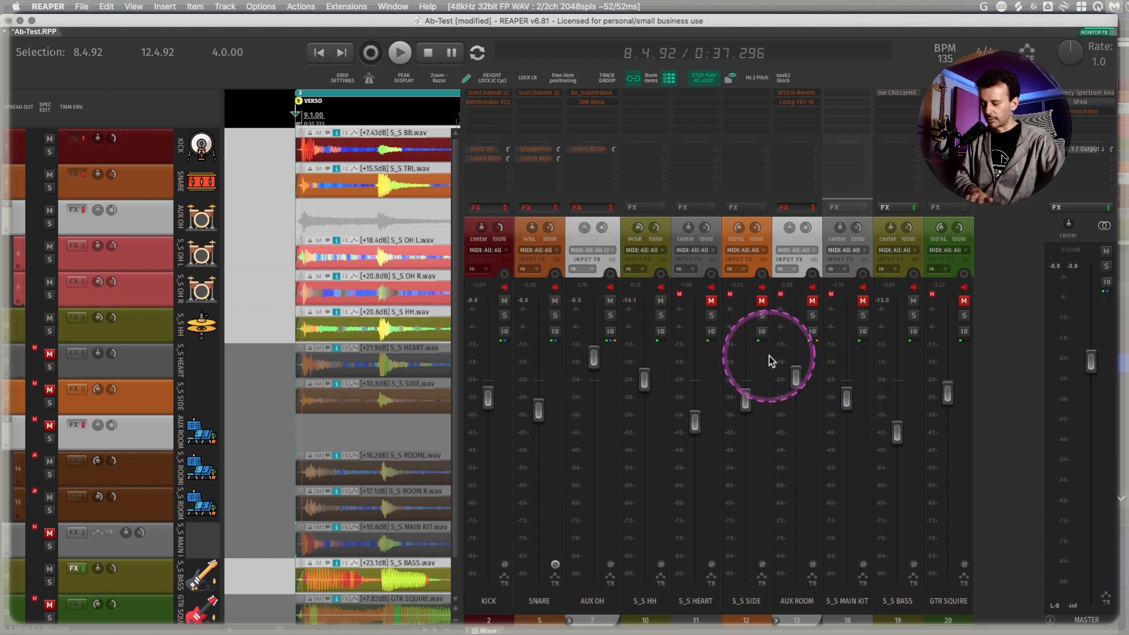
# Hide the mixer to return to the kick and snare waveforms, and filter the Actions list for TRANSIENT.
pyautogui.press('super+m')
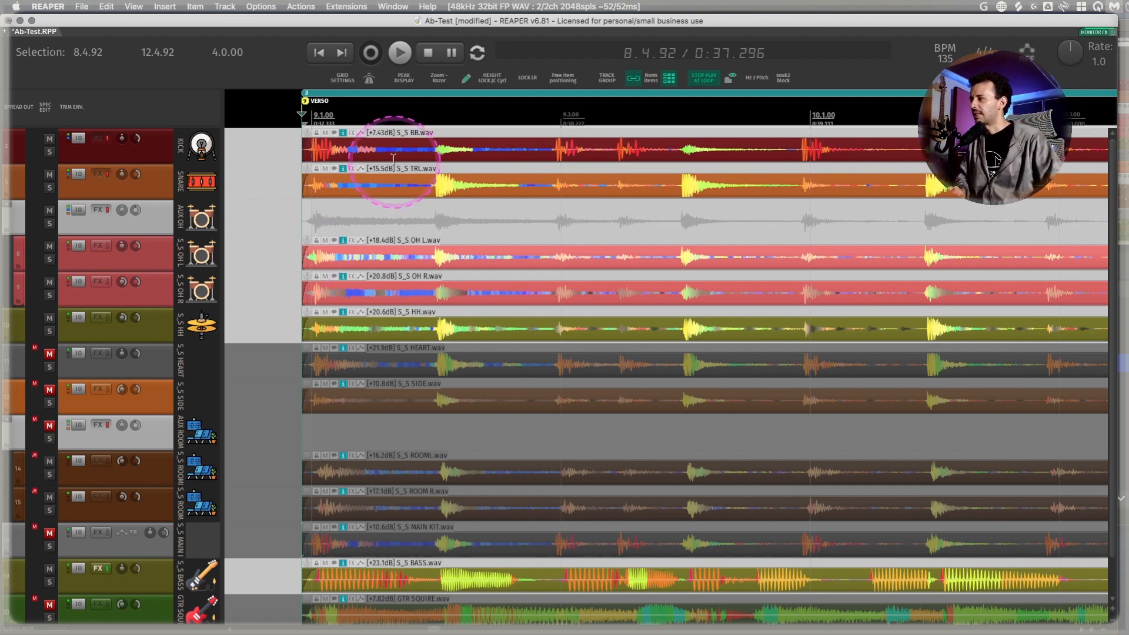
pyautogui.moveTo(281, 138); pyautogui.dragTo(461, 200)
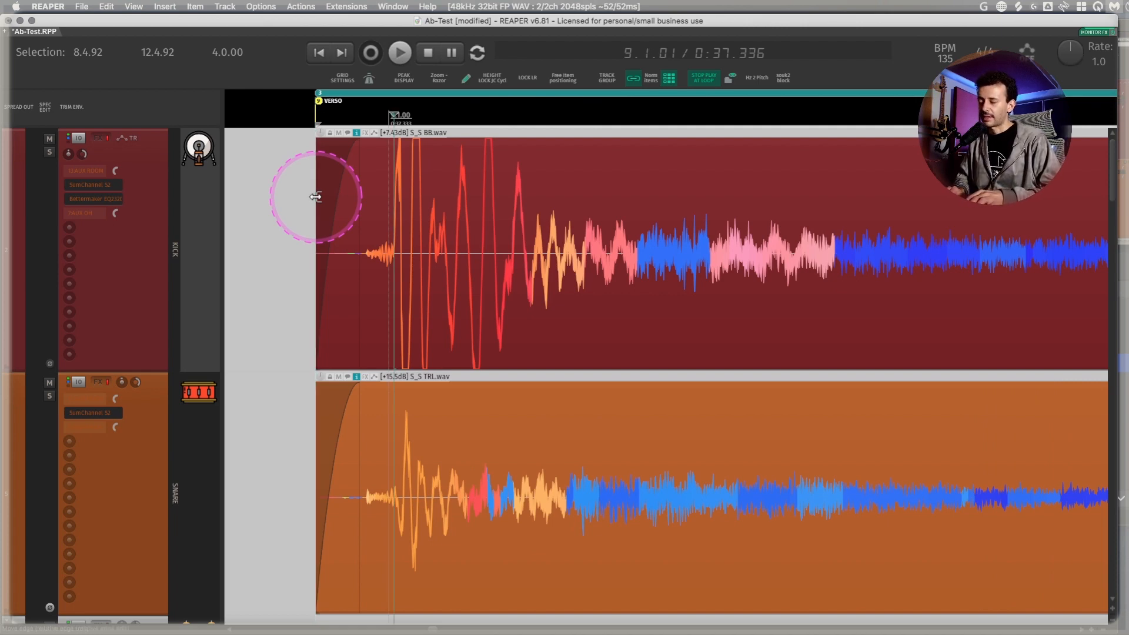
pyautogui.press('?')
pyautogui.write('TRANSIENT')
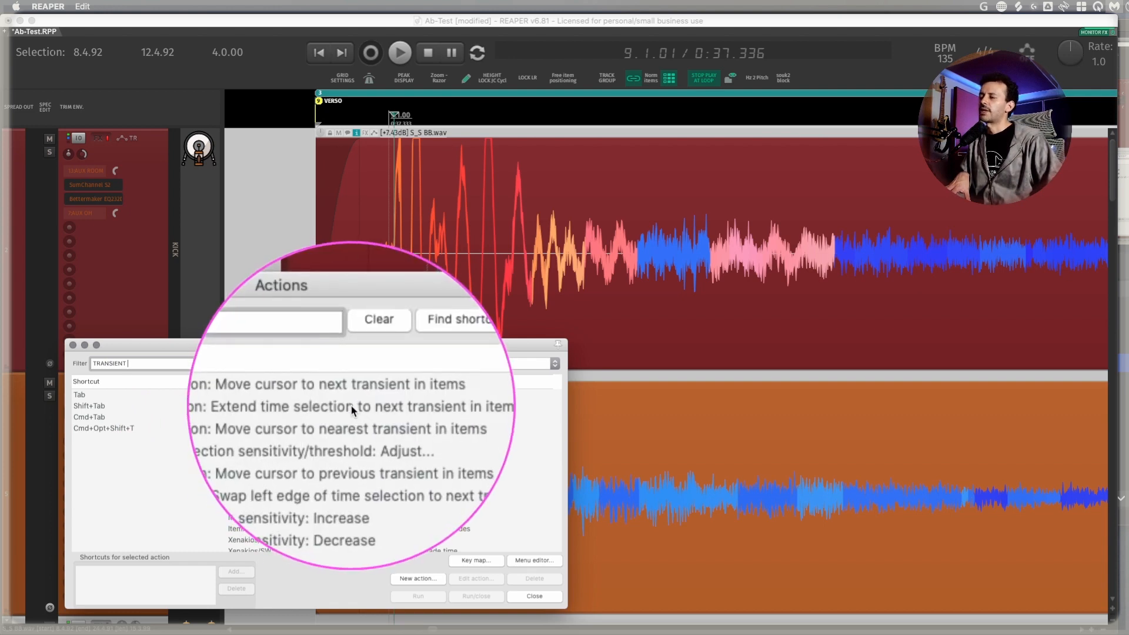
# Close the Actions list and jump the edit cursor to the first kick transient of the VERSO region.
pyautogui.click(73, 344)
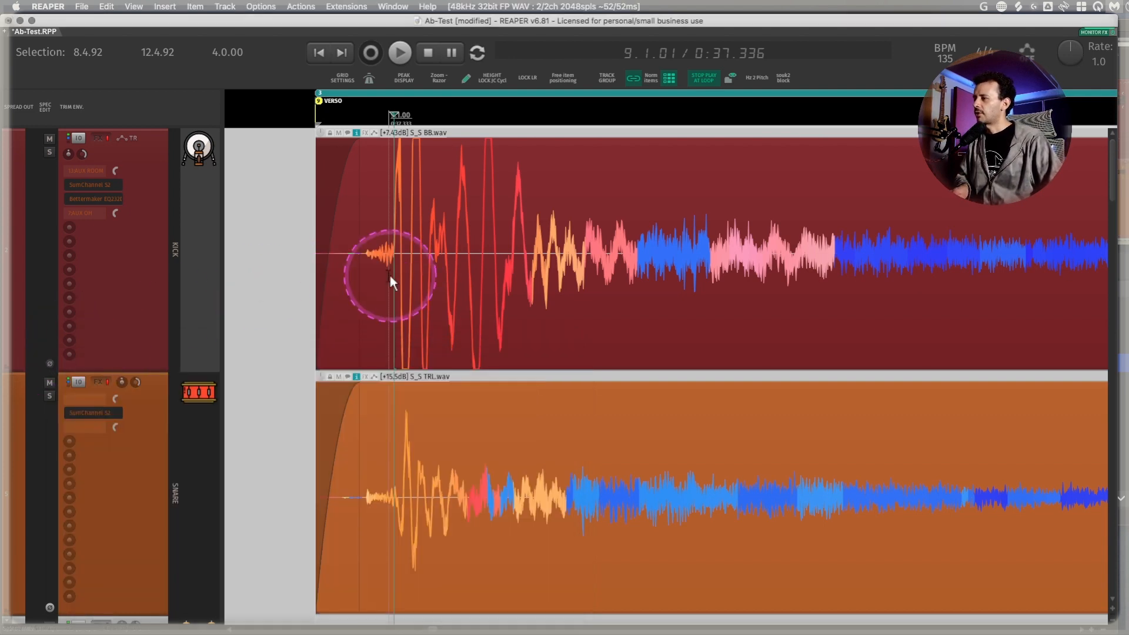
pyautogui.hotkey('shift', 'Tab')
pyautogui.press('Tab')
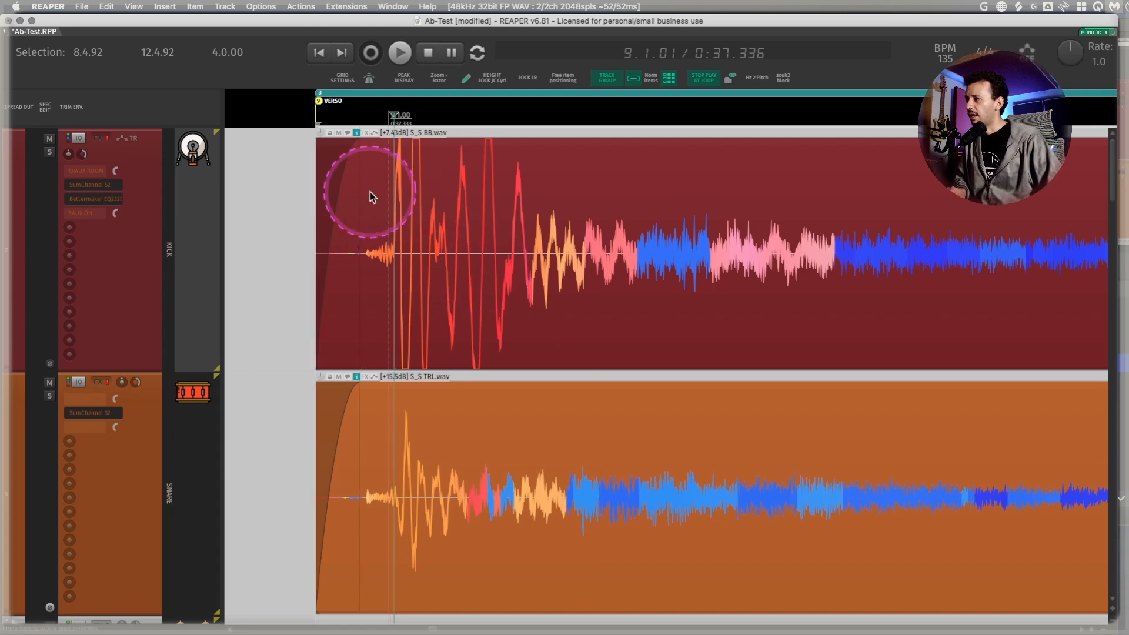
pyautogui.scroll(4, 390, 203)
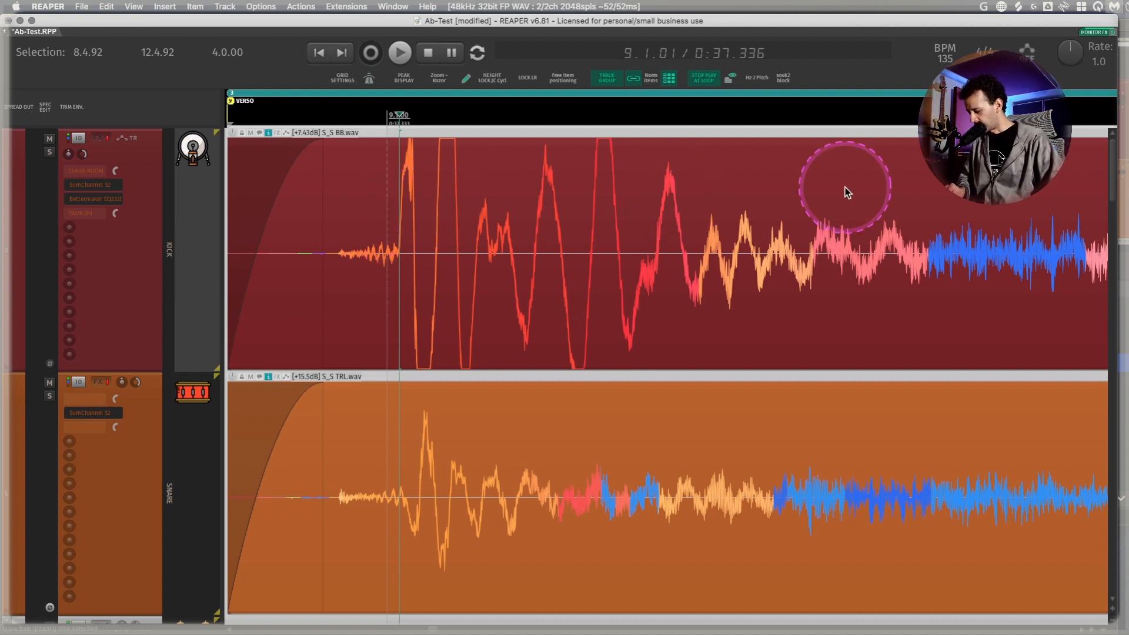
pyautogui.hotkey('shift', 'w')
pyautogui.hotkey('shift', 'w')
pyautogui.moveTo(593, 254); pyautogui.dragTo(526, 254)
pyautogui.hotkey('ctrl', 'z')
pyautogui.hotkey('ctrl', 'z')
pyautogui.hotkey('ctrl', 'z')
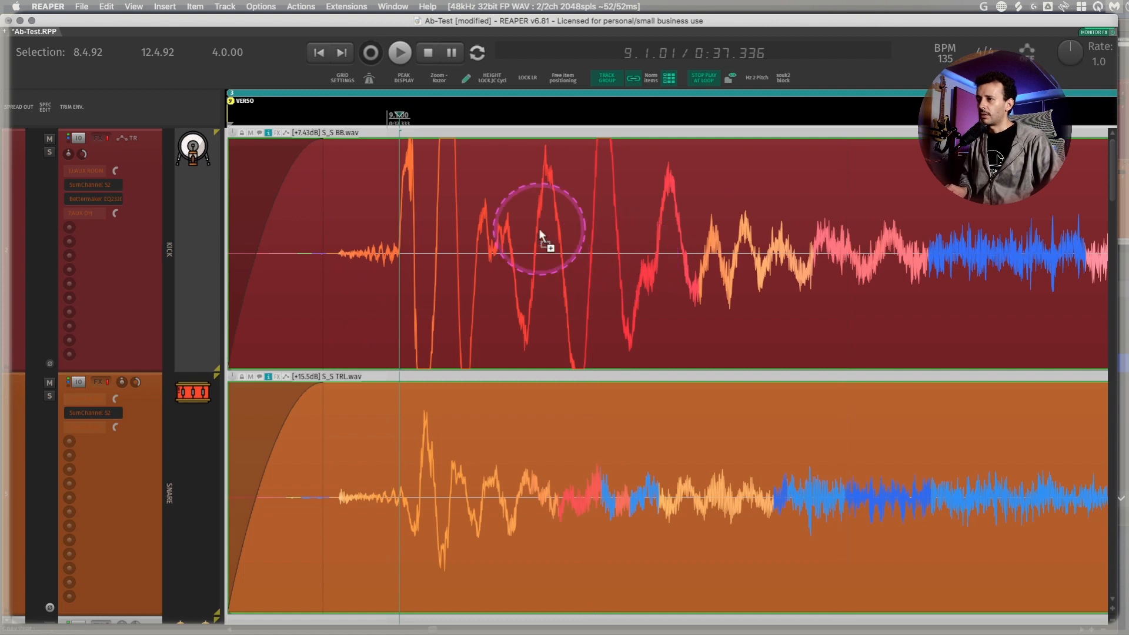
# Insert a stretch marker on the verse's first kick transient across the grouped drum items.
pyautogui.click(399, 244)
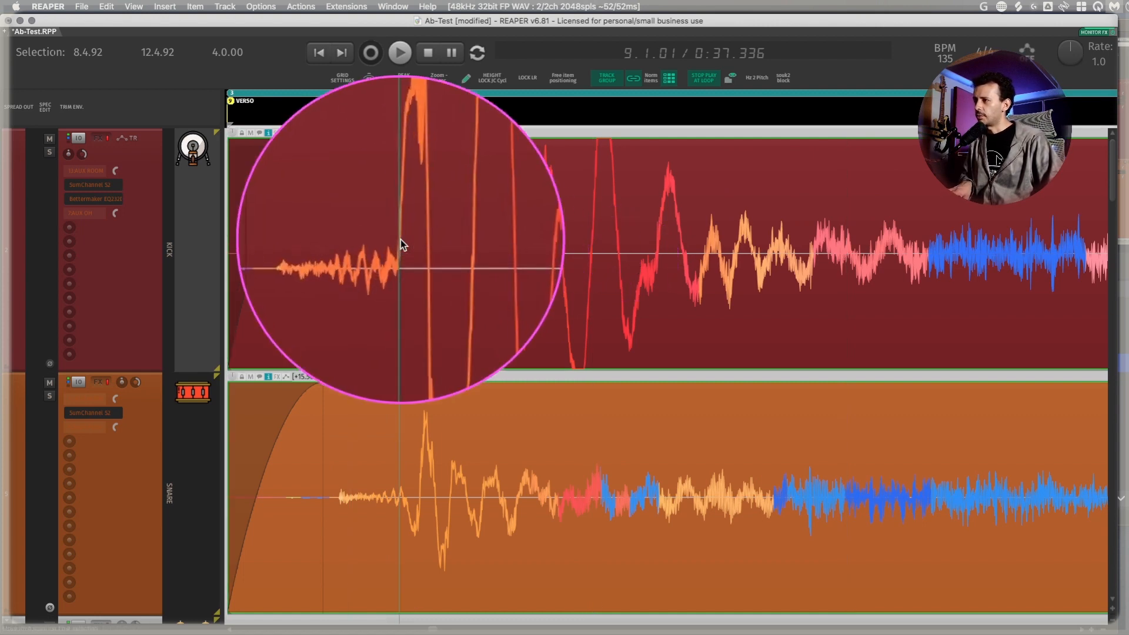
pyautogui.hotkey('shift', 'w')
pyautogui.scroll(-3, 347, 247)
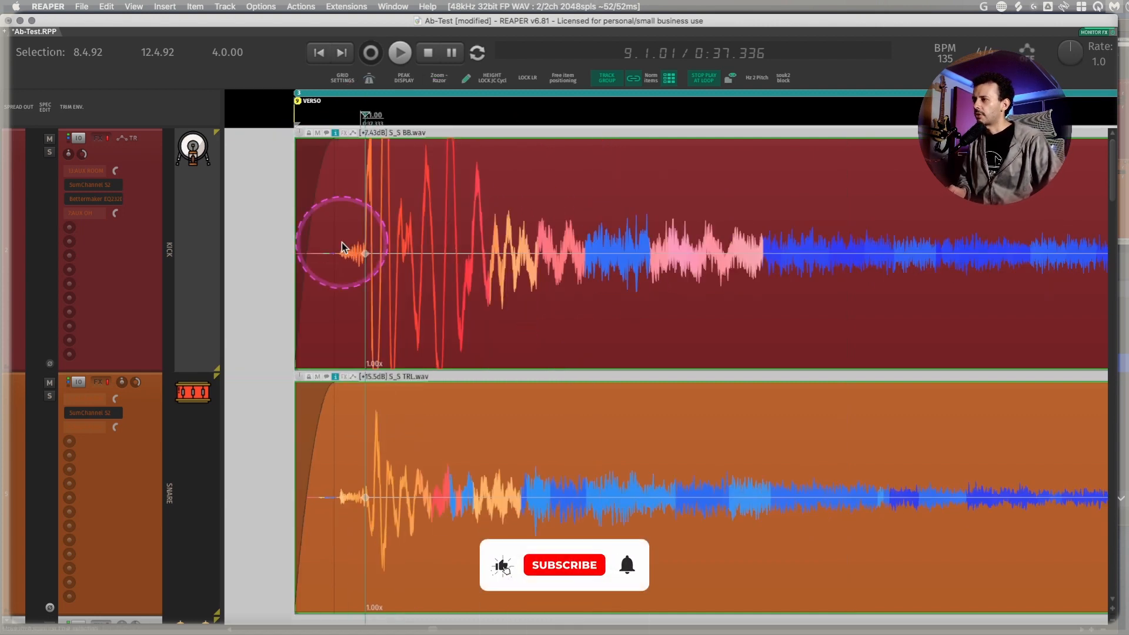
# Delete the project marker at measure 13 and the two markers that follow it inside the VERSO region.
pyautogui.scroll(-3, 362, 263)
pyautogui.hscroll(6, 363, 264)
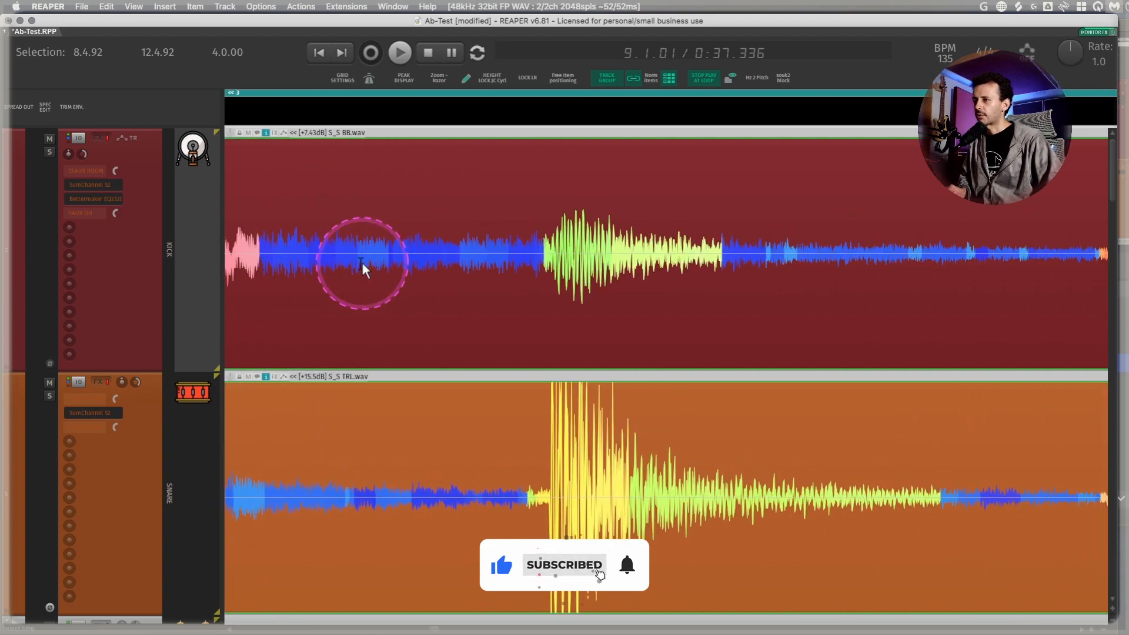
pyautogui.scroll(-8, 363, 263)
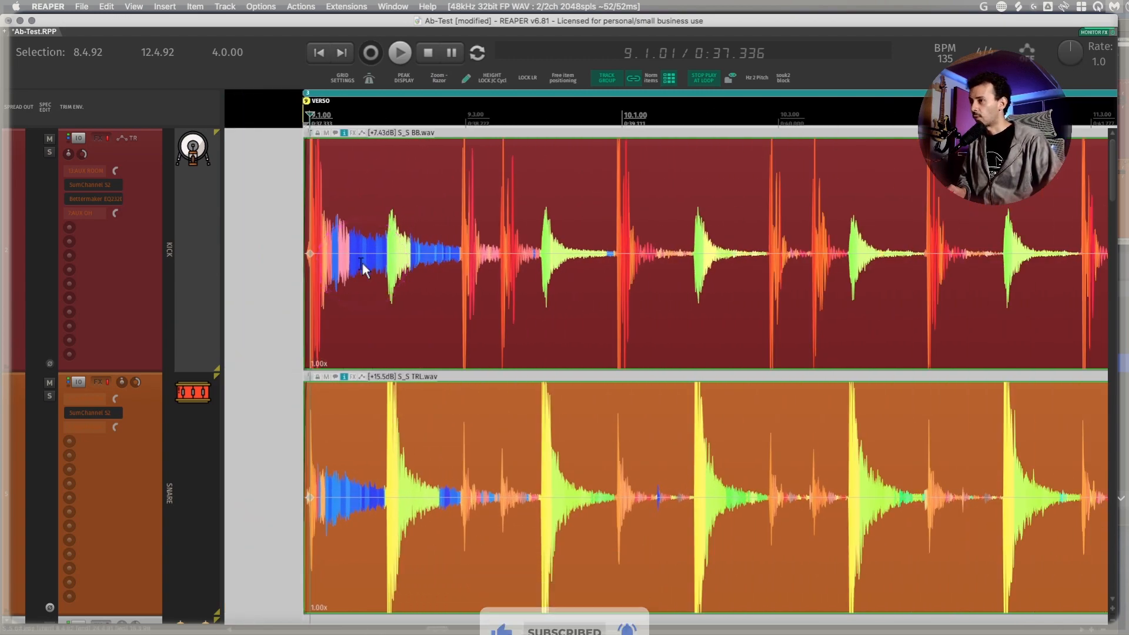
pyautogui.scroll(-4, 362, 269)
pyautogui.hscroll(3, 363, 268)
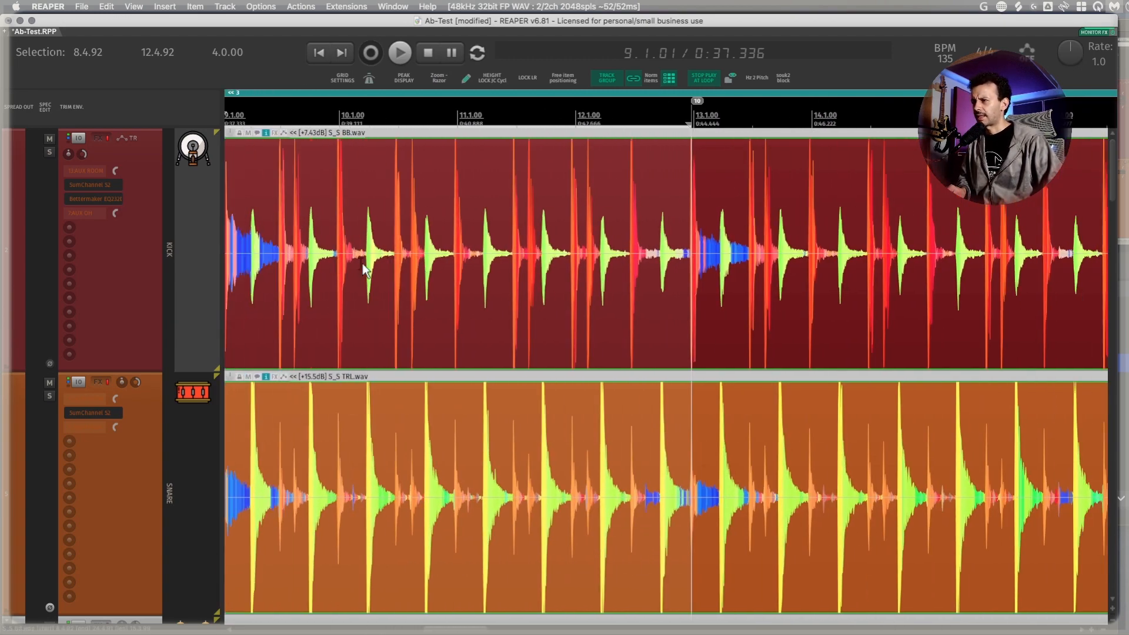
pyautogui.keyDown('alt'); pyautogui.click(696, 102); pyautogui.keyUp('alt')
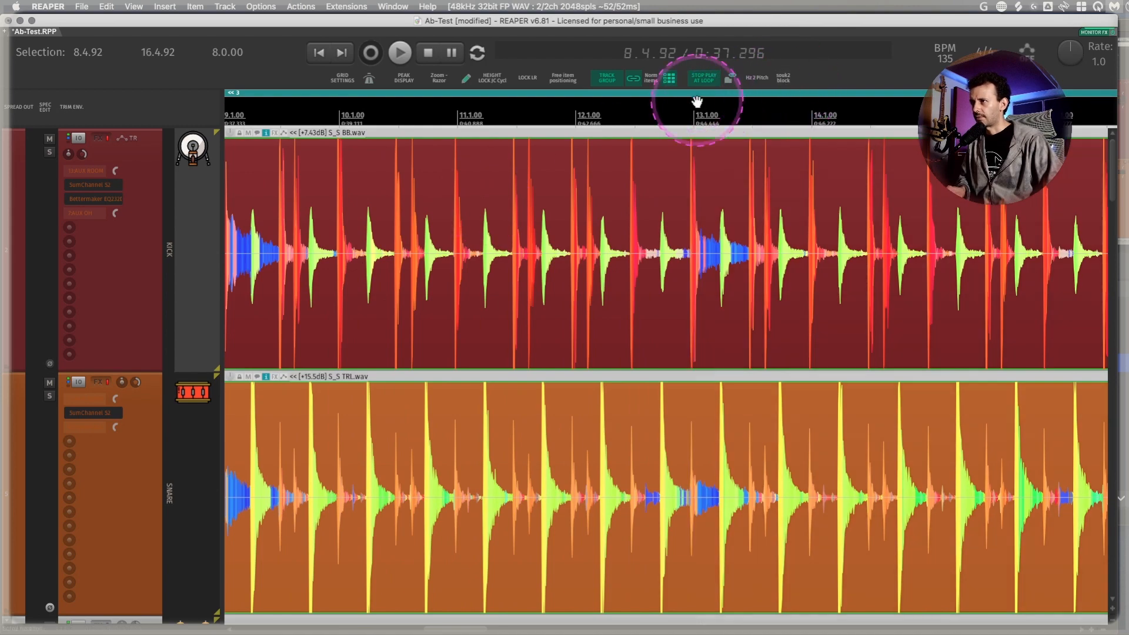
pyautogui.scroll(-5, 729, 157)
pyautogui.hscroll(4, 728, 157)
pyautogui.keyDown('alt'); pyautogui.click(554, 103); pyautogui.keyUp('alt')
pyautogui.keyDown('alt'); pyautogui.click(707, 103); pyautogui.keyUp('alt')
# Play the end of the verse from just before measure 24 to check its closing kick.
pyautogui.scroll(6, 788, 203)
pyautogui.hscroll(4, 788, 203)
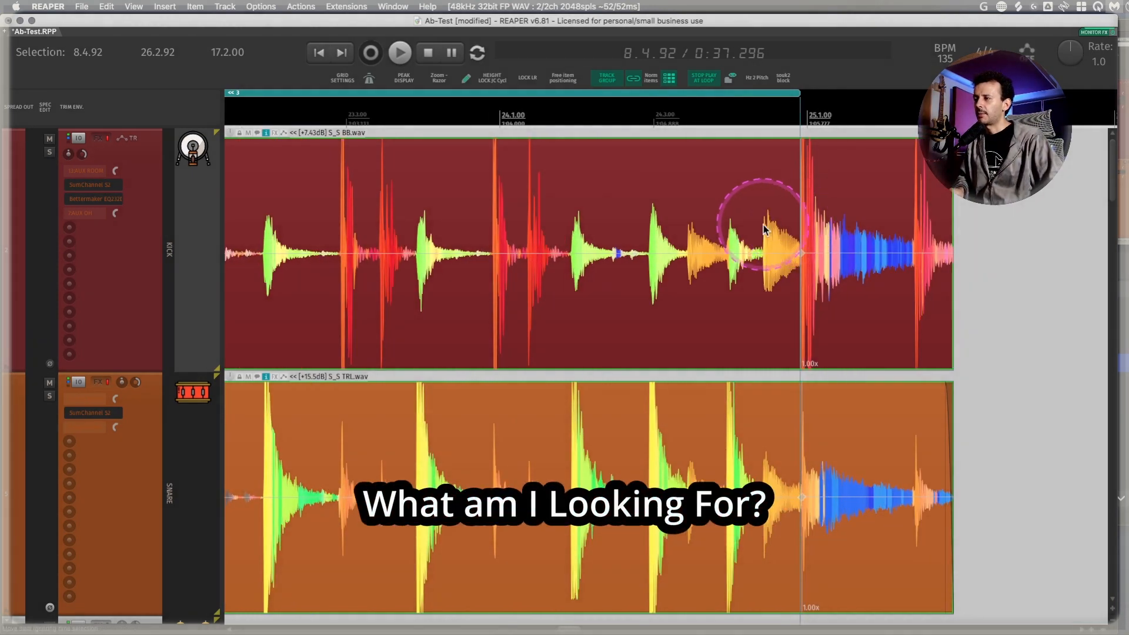
pyautogui.click(494, 210)
pyautogui.press('space')
pyautogui.scroll(2, 739, 266)
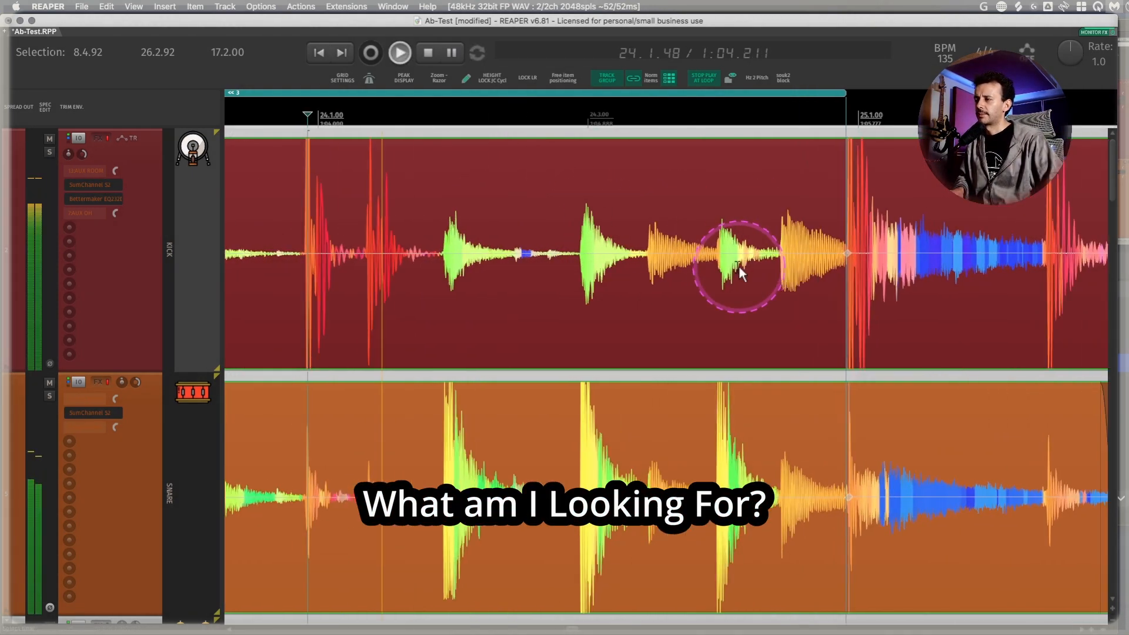
pyautogui.press('space')
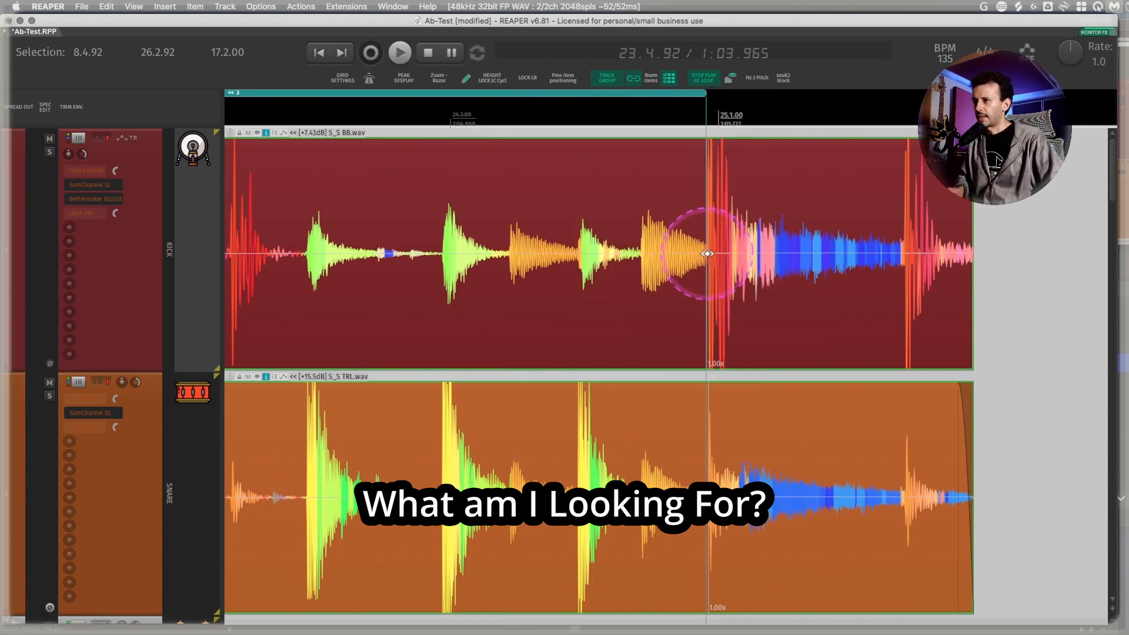
# Align the closing kick's stretch marker with 25.1.00 and trim the grouped drum items to end there.
pyautogui.click(707, 254)
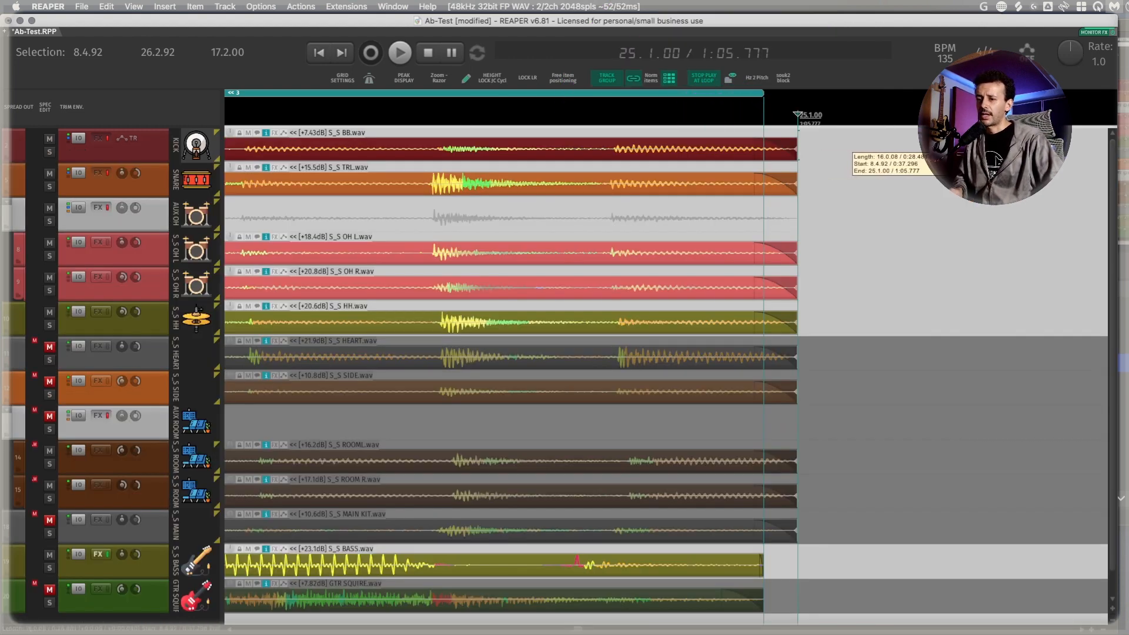
pyautogui.moveTo(840, 148); pyautogui.dragTo(888, 149)
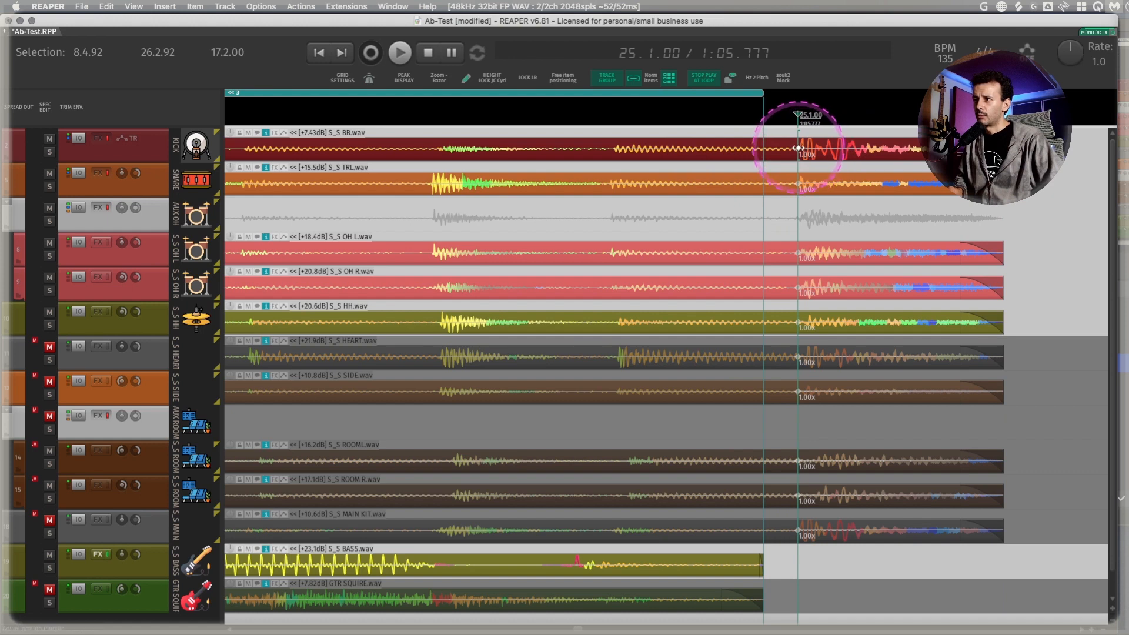
pyautogui.moveTo(797, 148)
pyautogui.mouseDown()
pyautogui.moveTo(732, 146)
pyautogui.moveTo(851, 150)
pyautogui.moveTo(797, 147)
pyautogui.mouseUp()
pyautogui.moveTo(763, 93); pyautogui.dragTo(796, 93)
# Place the edit cursor at 15.1.00, enable the metronome, and close its settings with playback clicks kept on.
pyautogui.scroll(-6, 722, 192)
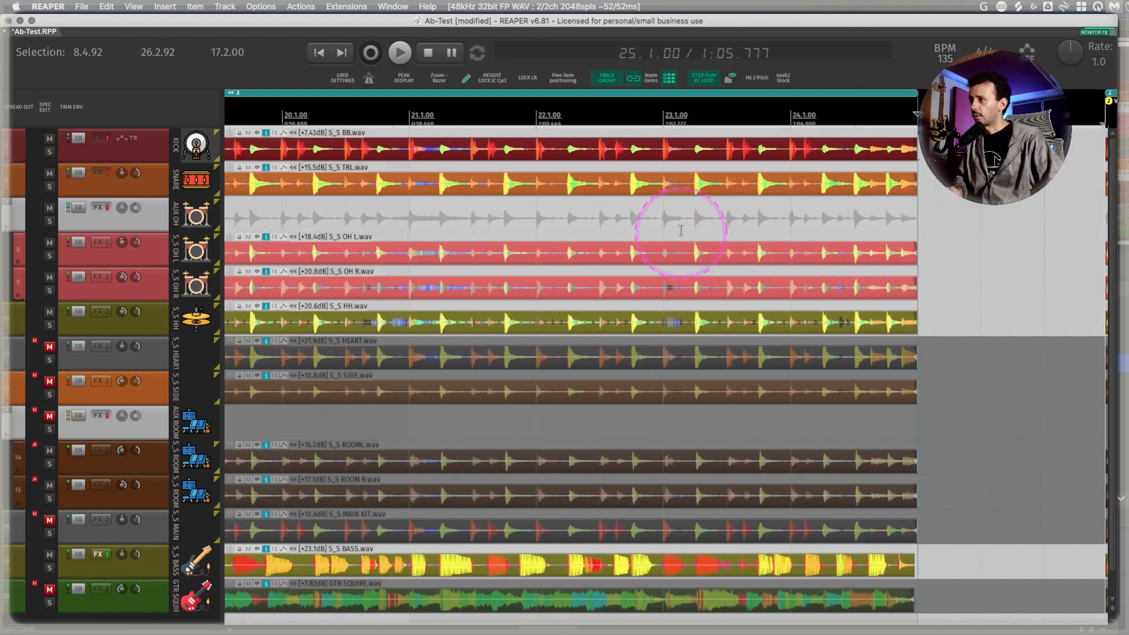
pyautogui.scroll(-3, 681, 231)
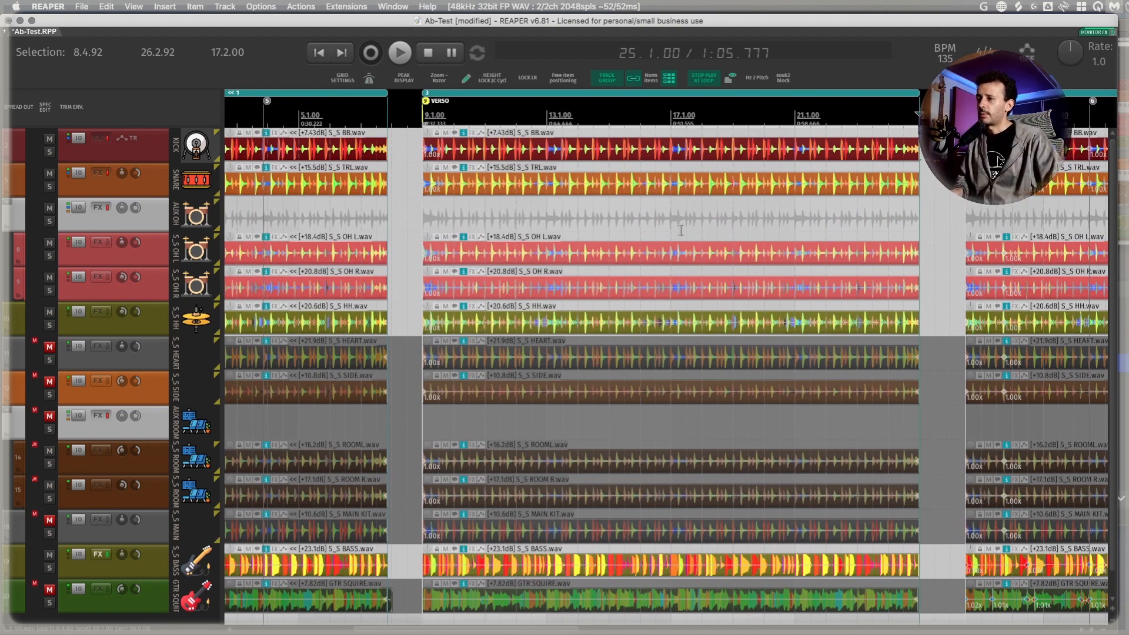
pyautogui.scroll(3, 682, 260)
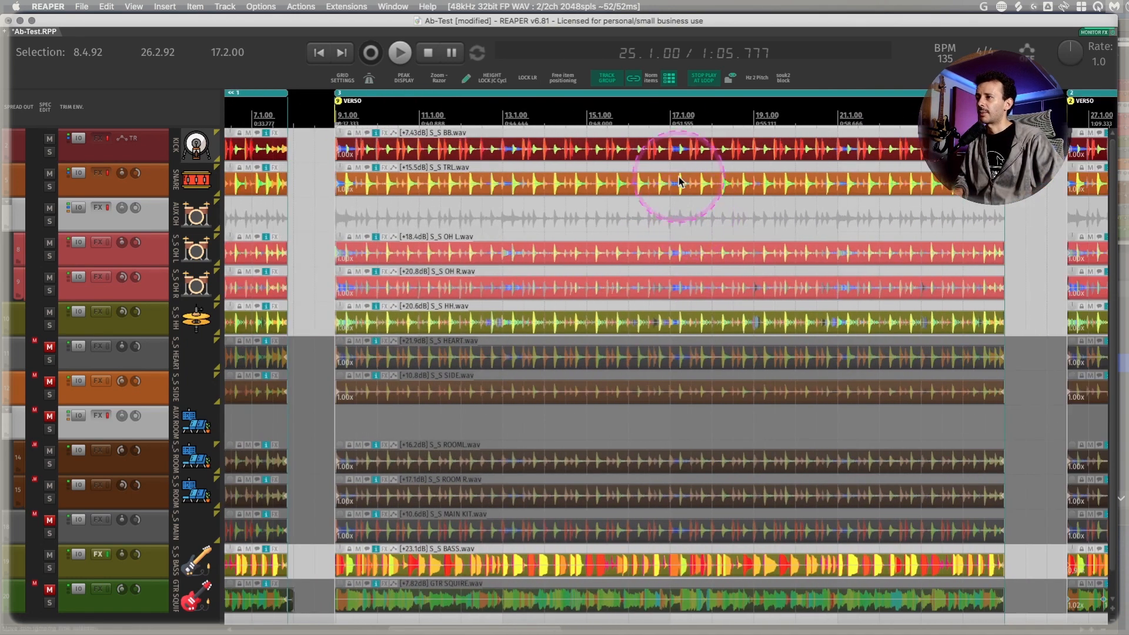
pyautogui.click(587, 150)
pyautogui.click(370, 79)
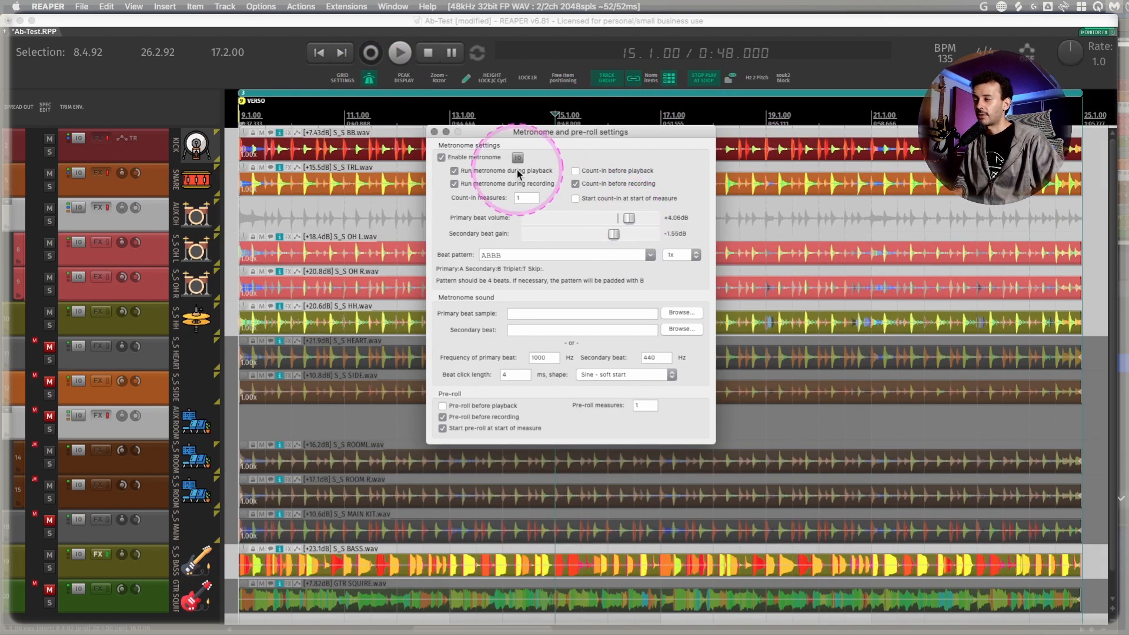
pyautogui.click(433, 132)
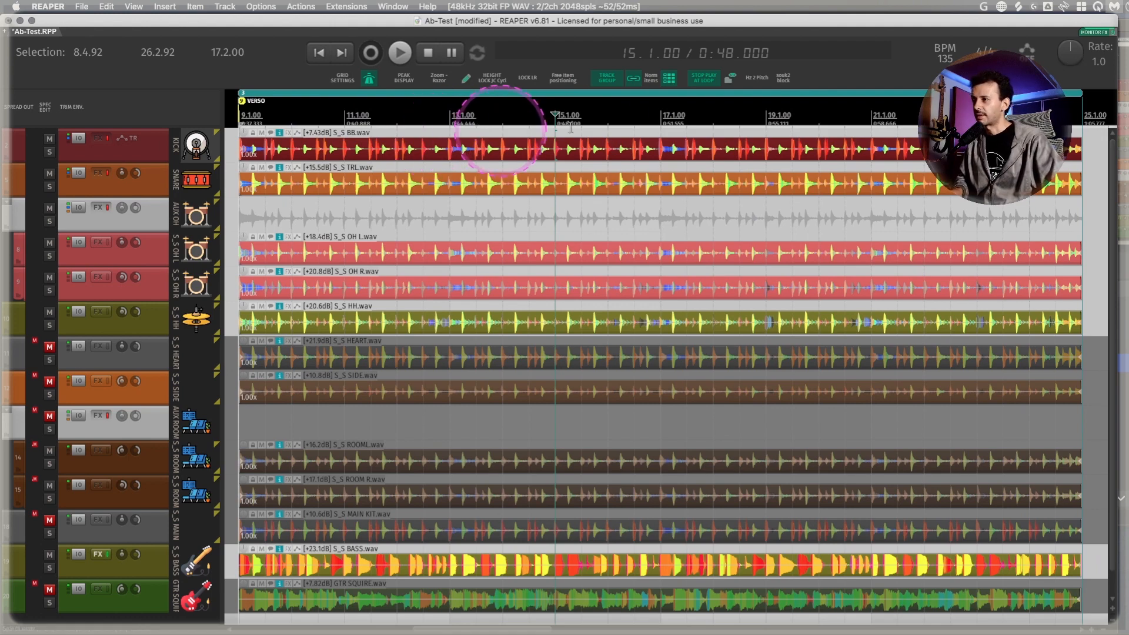
# Play the verse from measure 15 against the metronome and compare the kick near measure 17 with the grid.
pyautogui.scroll(2, 676, 194)
pyautogui.press('space')
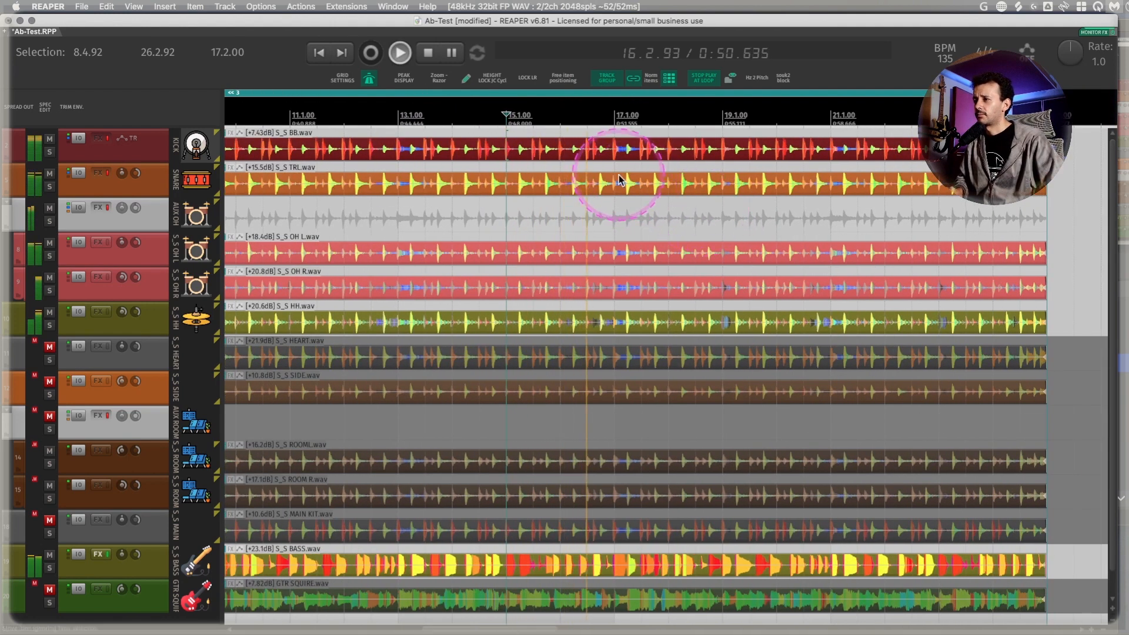
pyautogui.scroll(6, 614, 168)
pyautogui.scroll(2, 608, 176)
pyautogui.press('space')
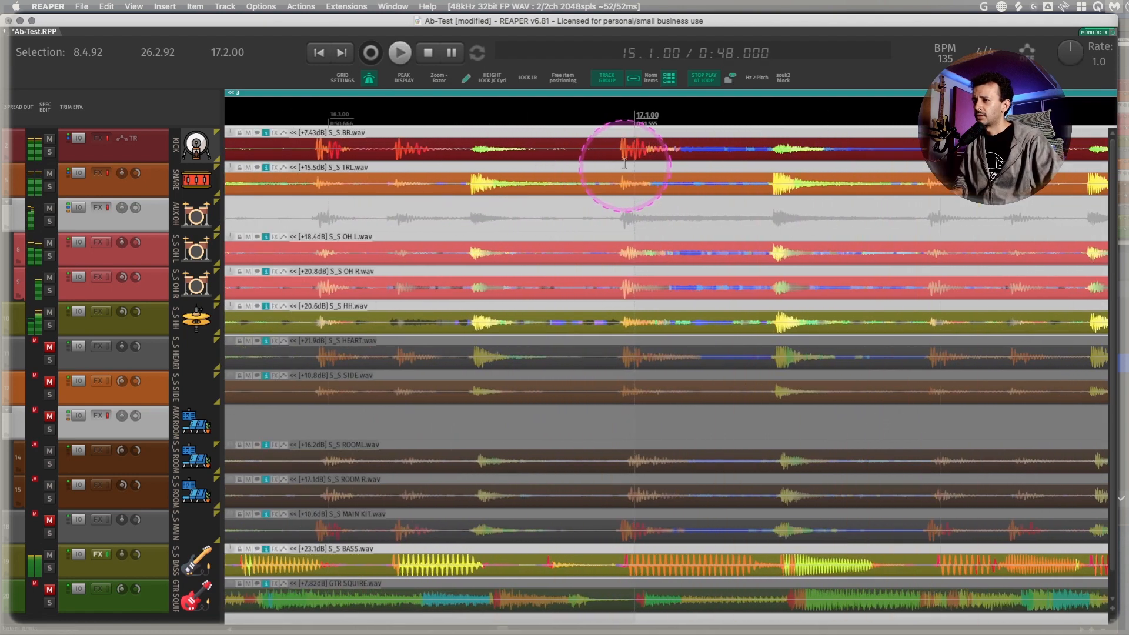
# Add a stretch marker on the early kick transient before measure 17 and move it to the 17.1.00 grid line.
pyautogui.moveTo(555, 130); pyautogui.dragTo(729, 296)
pyautogui.moveTo(630, 178); pyautogui.dragTo(557, 200)
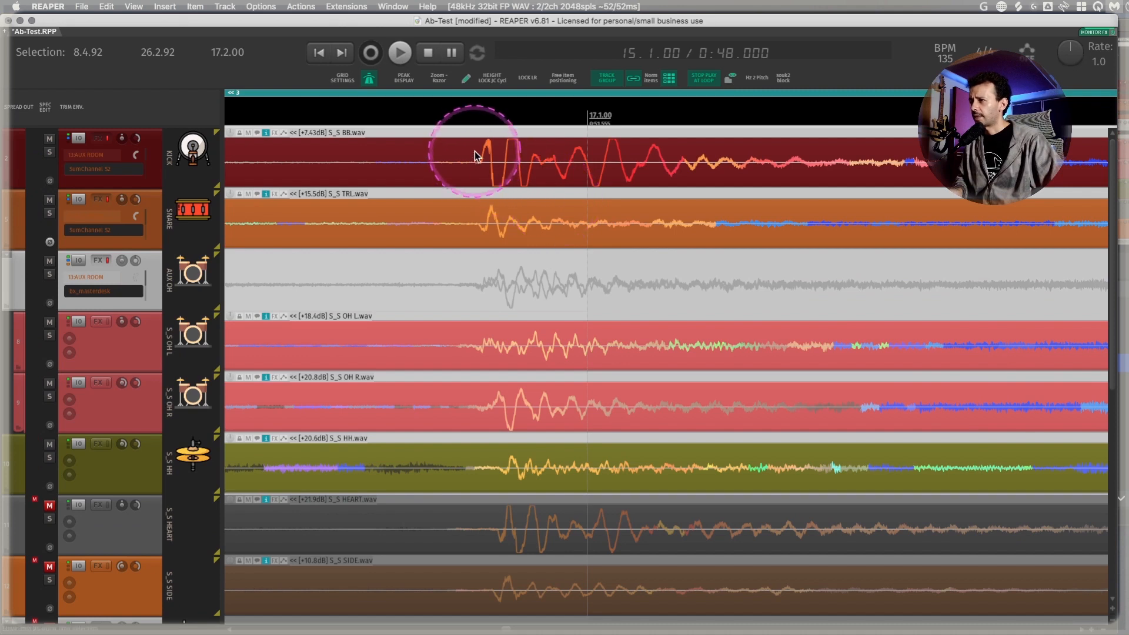
pyautogui.click(408, 154)
pyautogui.hotkey('shift', 'Tab')
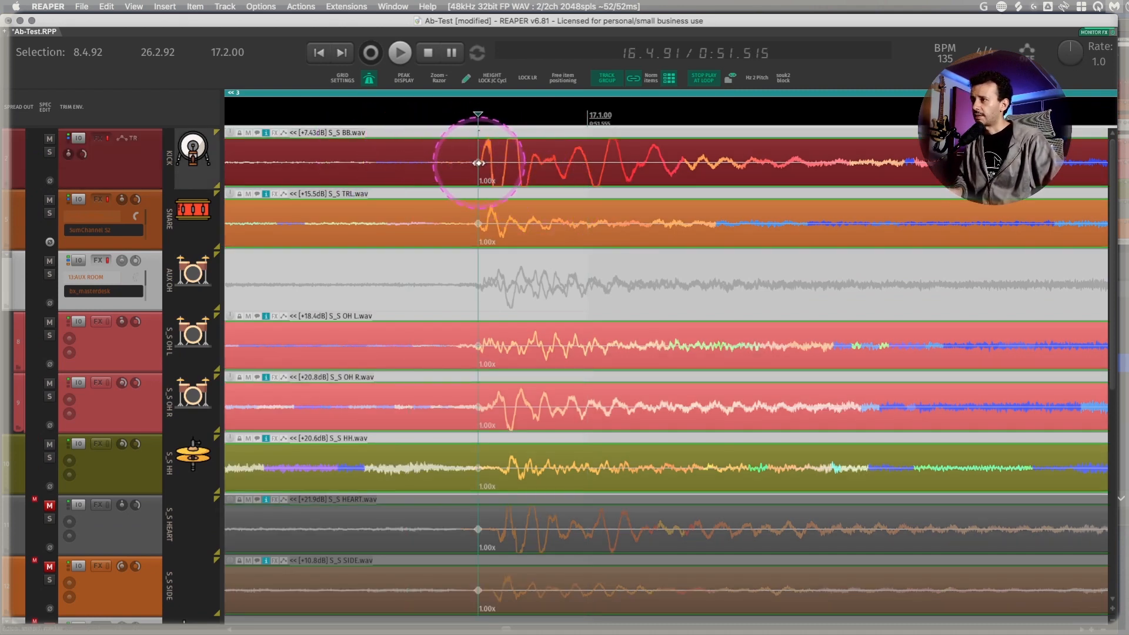
pyautogui.moveTo(478, 163)
pyautogui.mouseDown()
pyautogui.moveTo(623, 168)
pyautogui.moveTo(601, 171)
pyautogui.mouseUp()
pyautogui.scroll(-6, 601, 171)
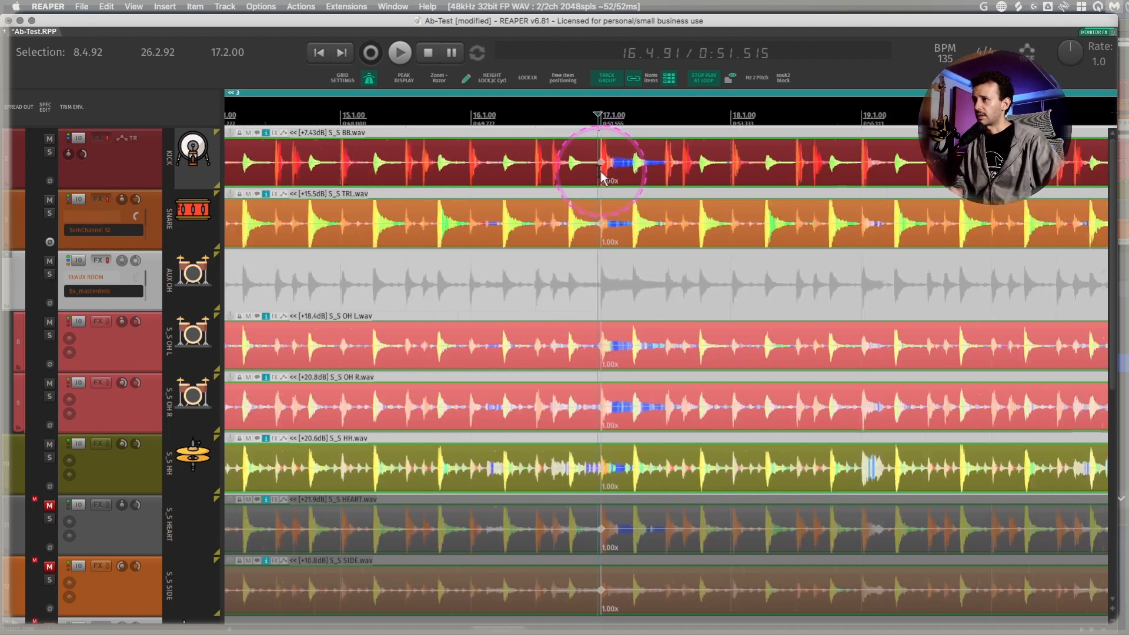
# Play from 15.1.00 to check the moved downbeat at measure 17 against the metronome.
pyautogui.click(406, 115)
pyautogui.press('space')
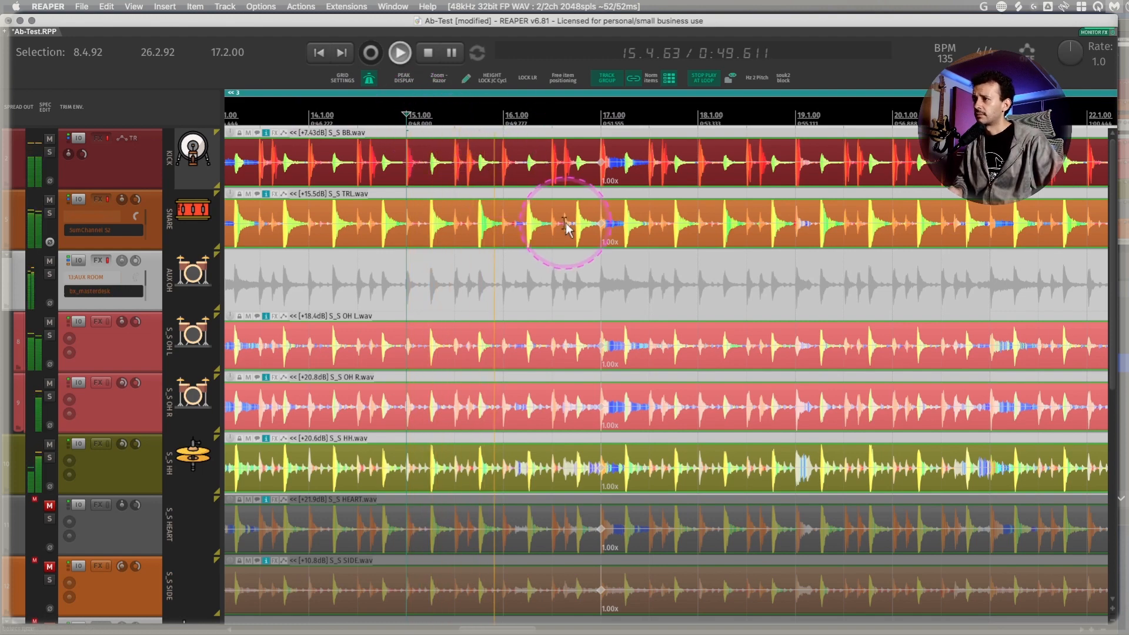
pyautogui.click(101, 352)
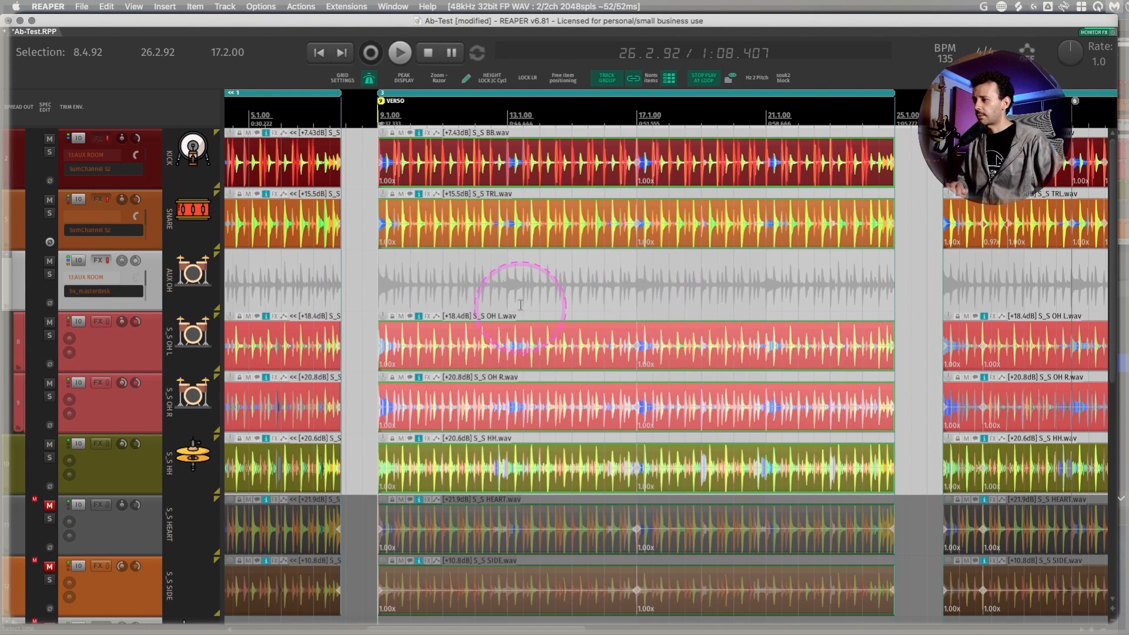
# Mute the S_S BASS track to leave only the drum mics audible.
pyautogui.scroll(-7, 118, 307)
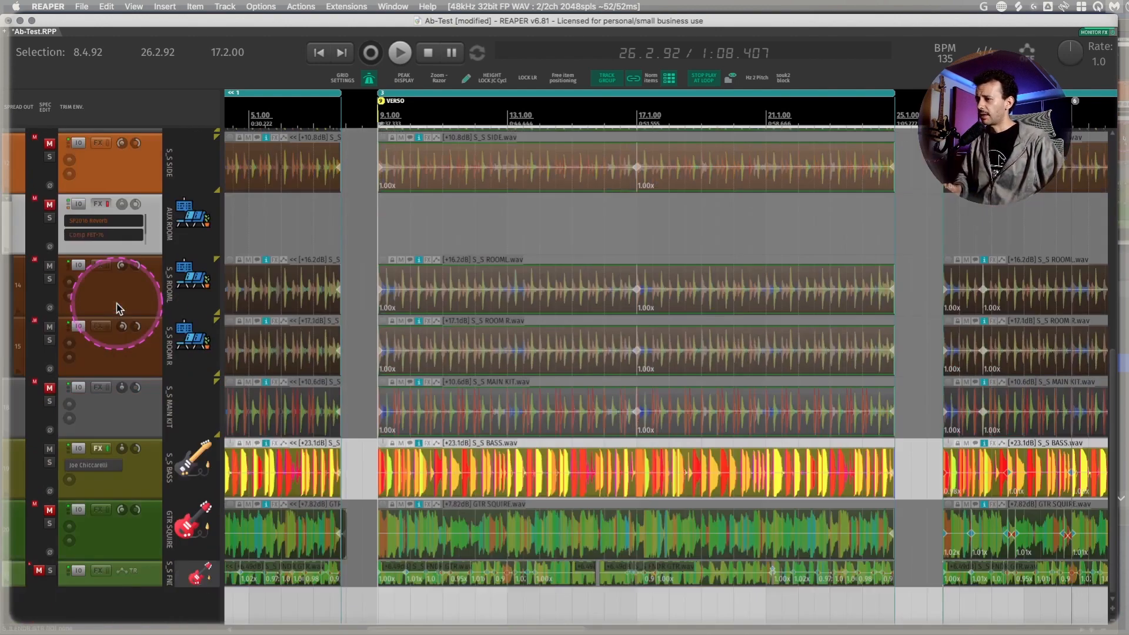
pyautogui.scroll(1, 130, 447)
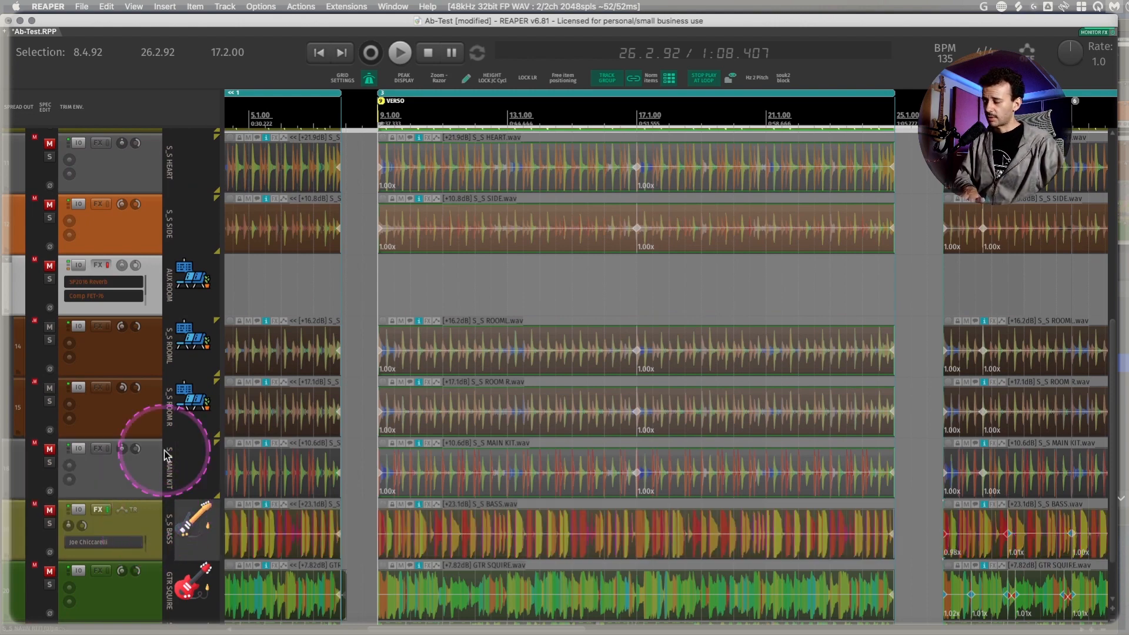
pyautogui.scroll(6, 94, 347)
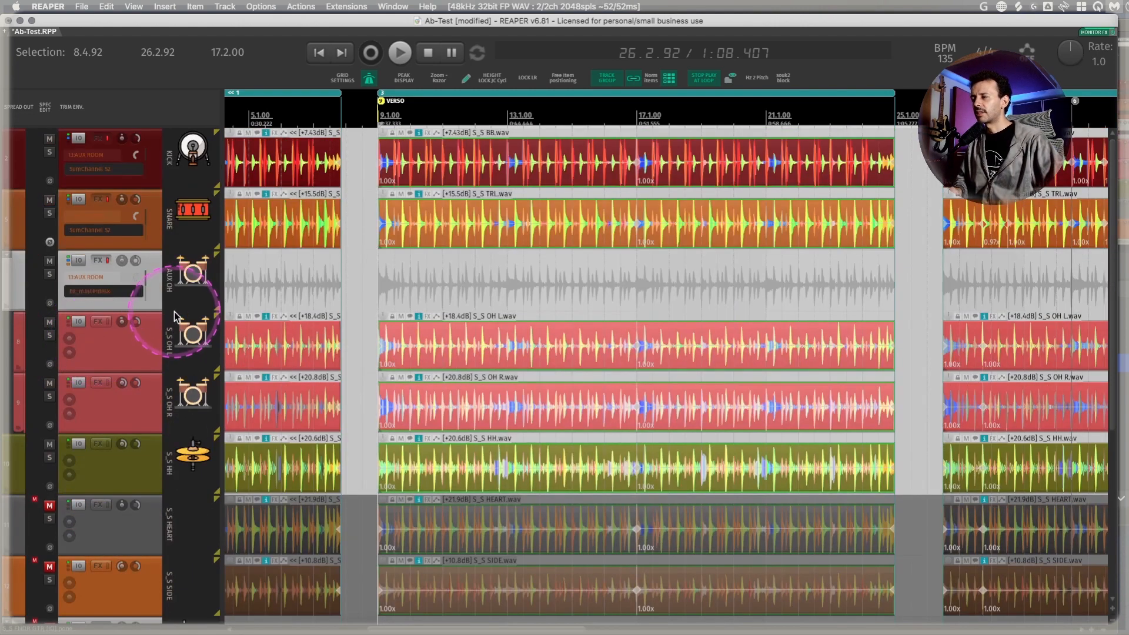
pyautogui.scroll(5, 601, 187)
pyautogui.hscroll(3, 617, 191)
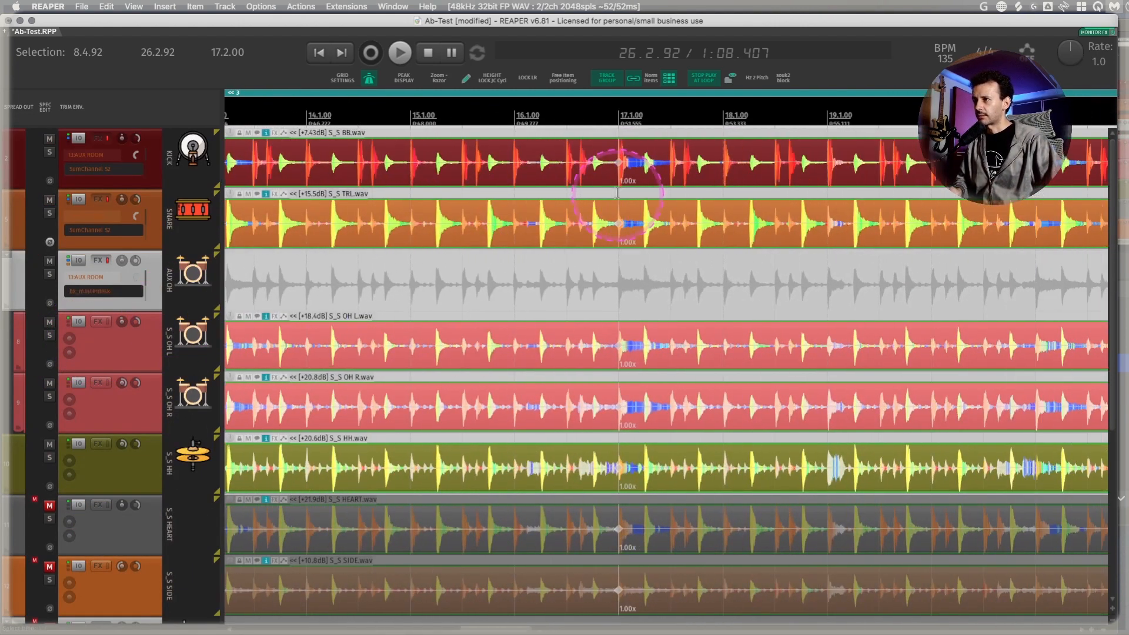
# Play the drums alone with the metronome from 15.1.00 past measure 18, and stop playback.
pyautogui.click(410, 149)
pyautogui.press('space')
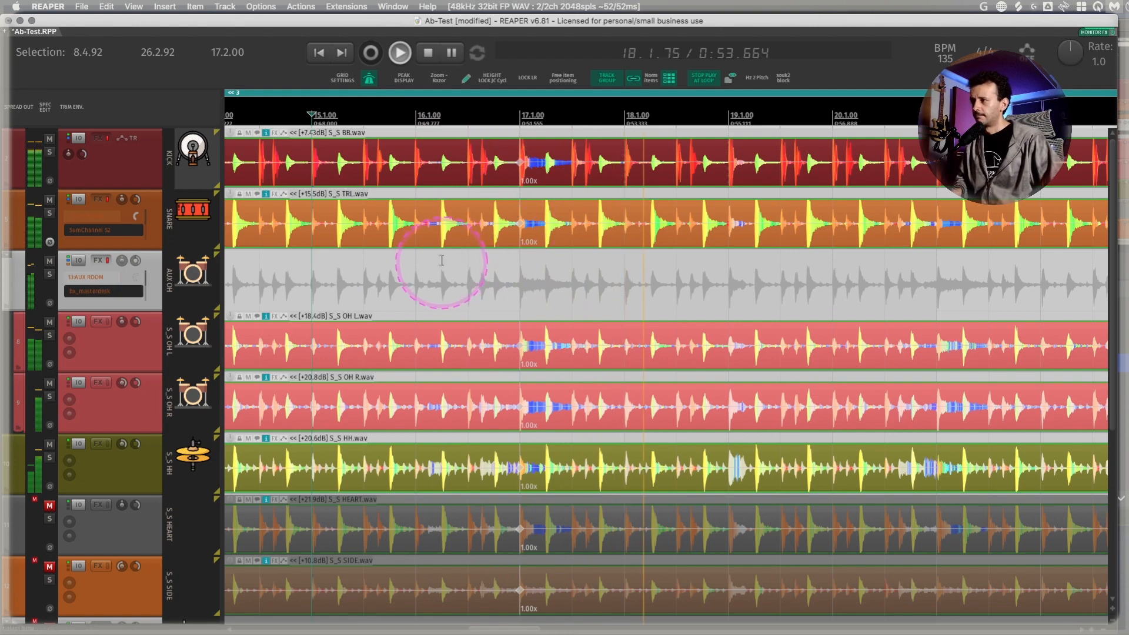
pyautogui.press('space')
# Start playback from measure 12 to listen to the drums against the metronome ahead of measure 13.
pyautogui.scroll(-3, 436, 262)
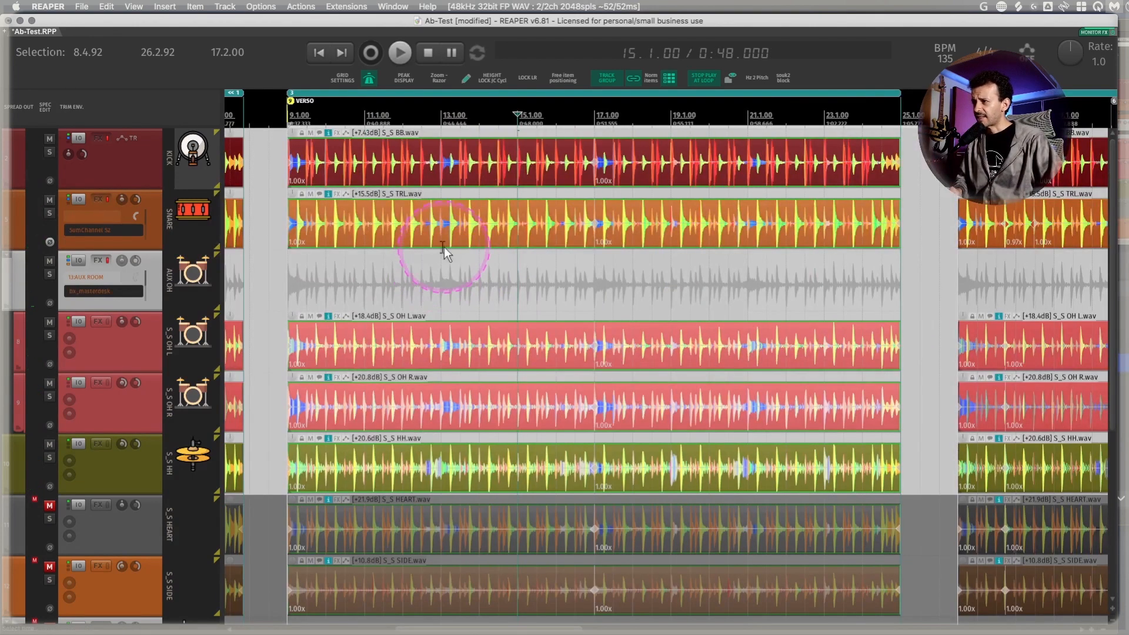
pyautogui.scroll(3, 443, 247)
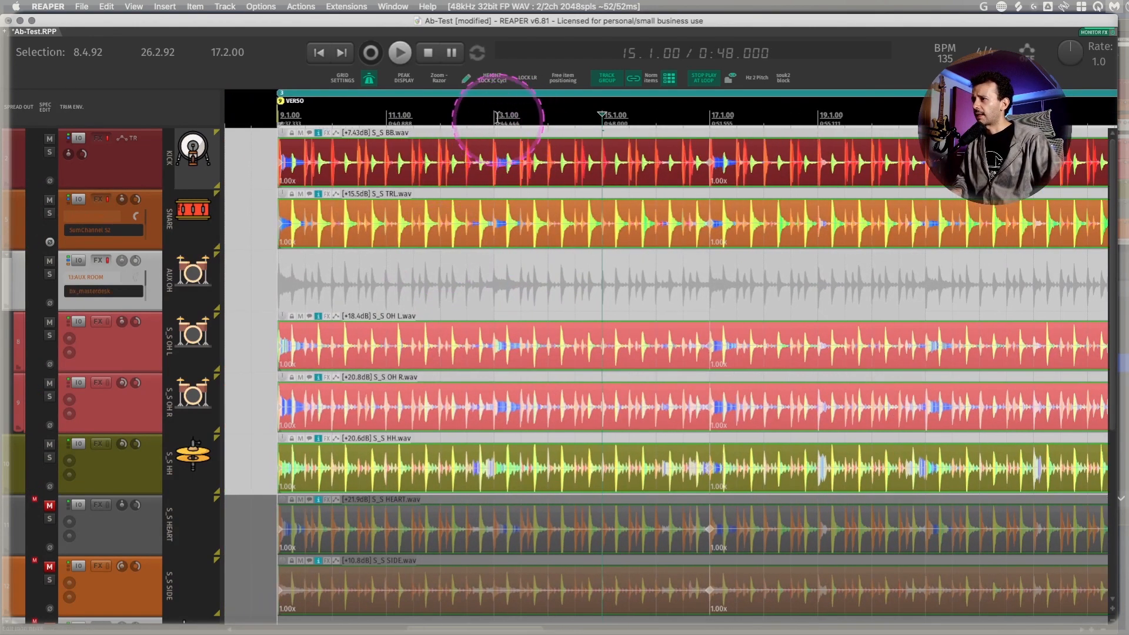
pyautogui.click(463, 154)
pyautogui.press('space')
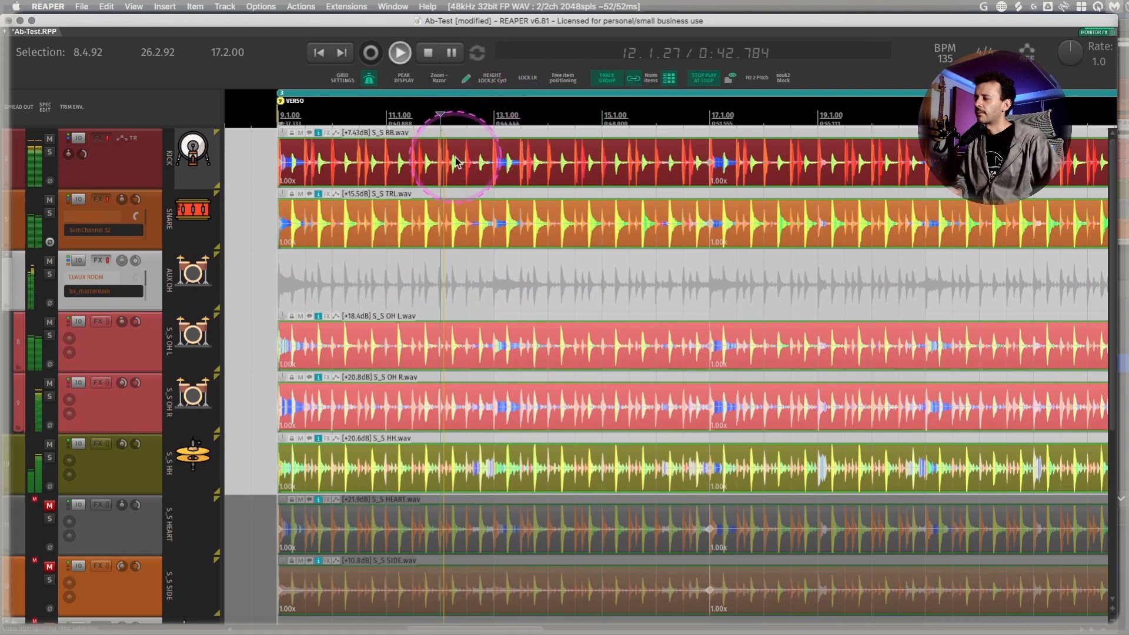
# Listen to the drums against the metronome through the downbeat at measure 13, and stop playback.
pyautogui.scroll(2, 462, 165)
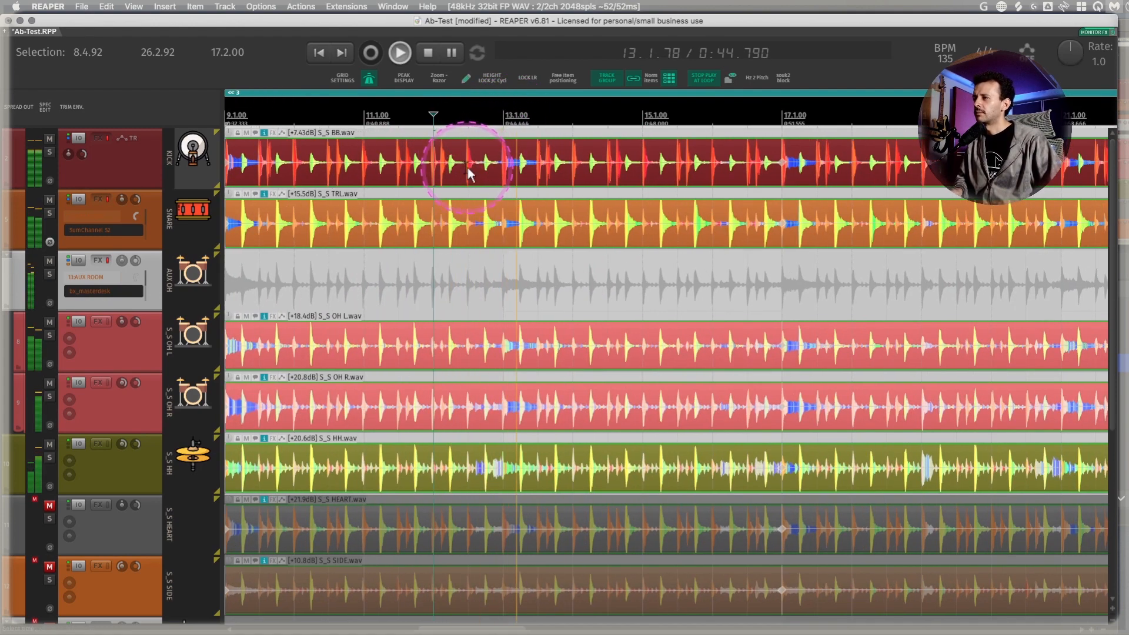
pyautogui.press('space')
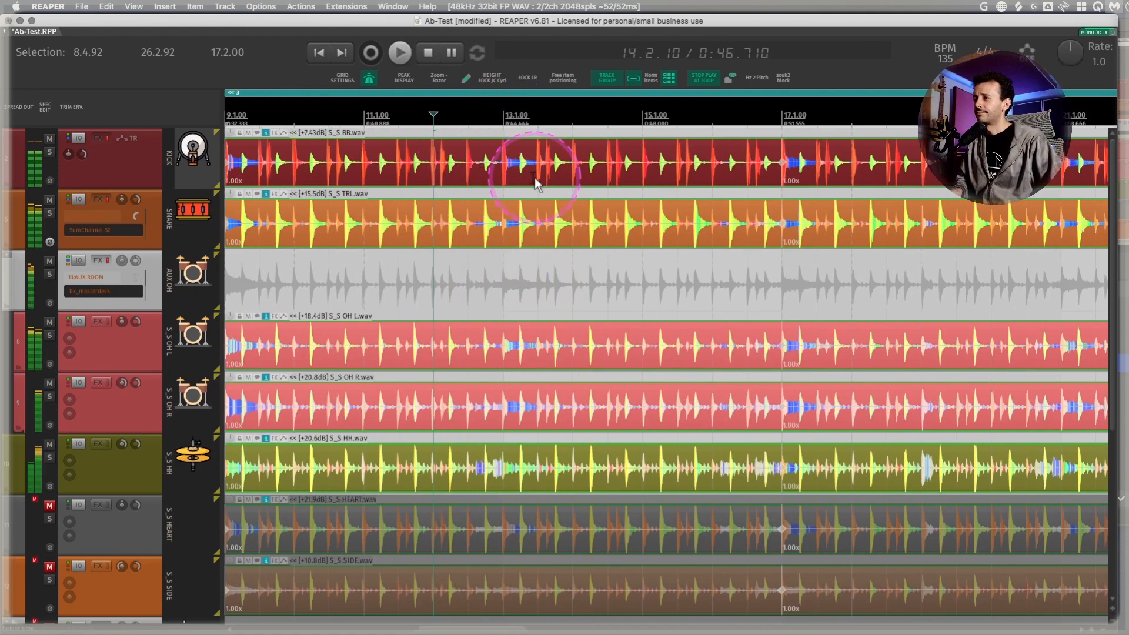
pyautogui.press('space')
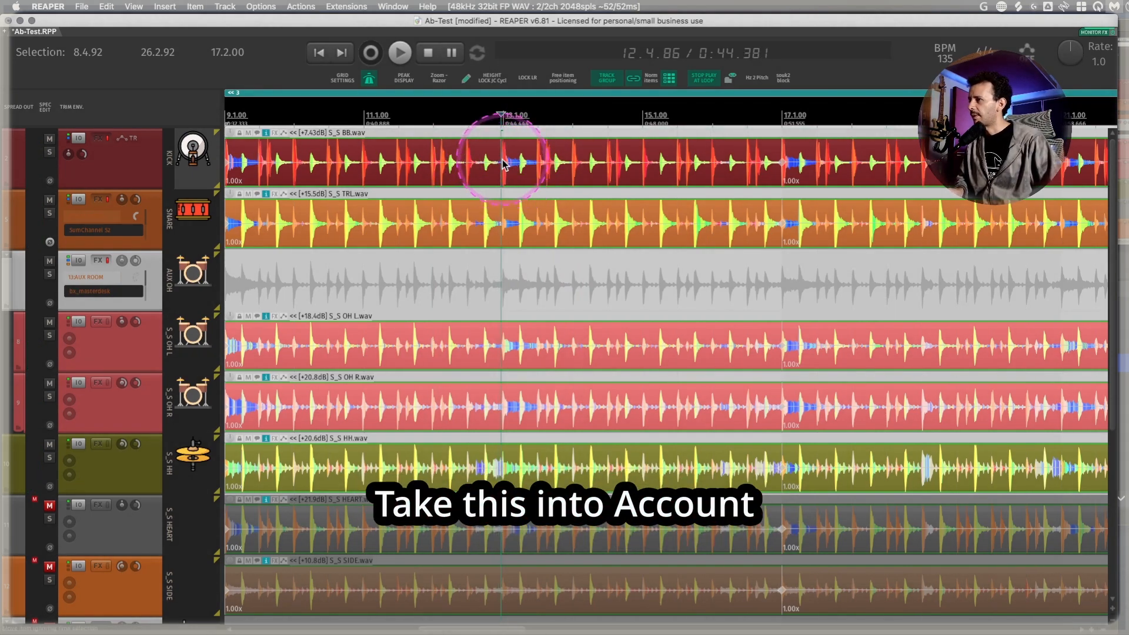
# Place a stretch marker on the grouped drums' downbeat kick at 12.4.93 and align it to 13.1.00.
pyautogui.scroll(3, 506, 165)
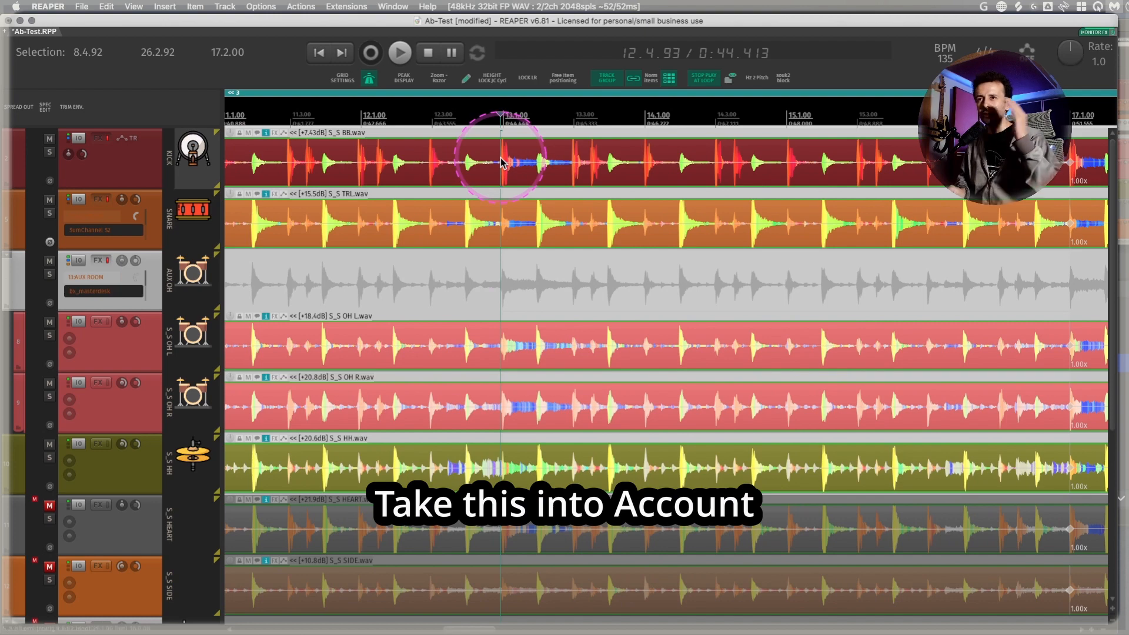
pyautogui.moveTo(497, 165)
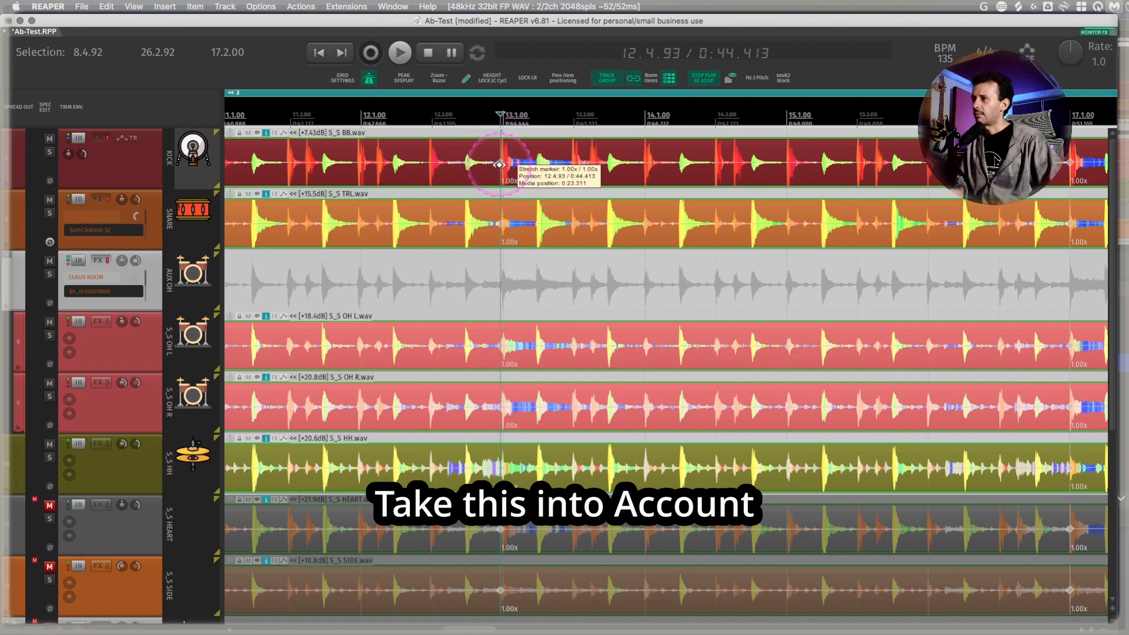
pyautogui.click(497, 165)
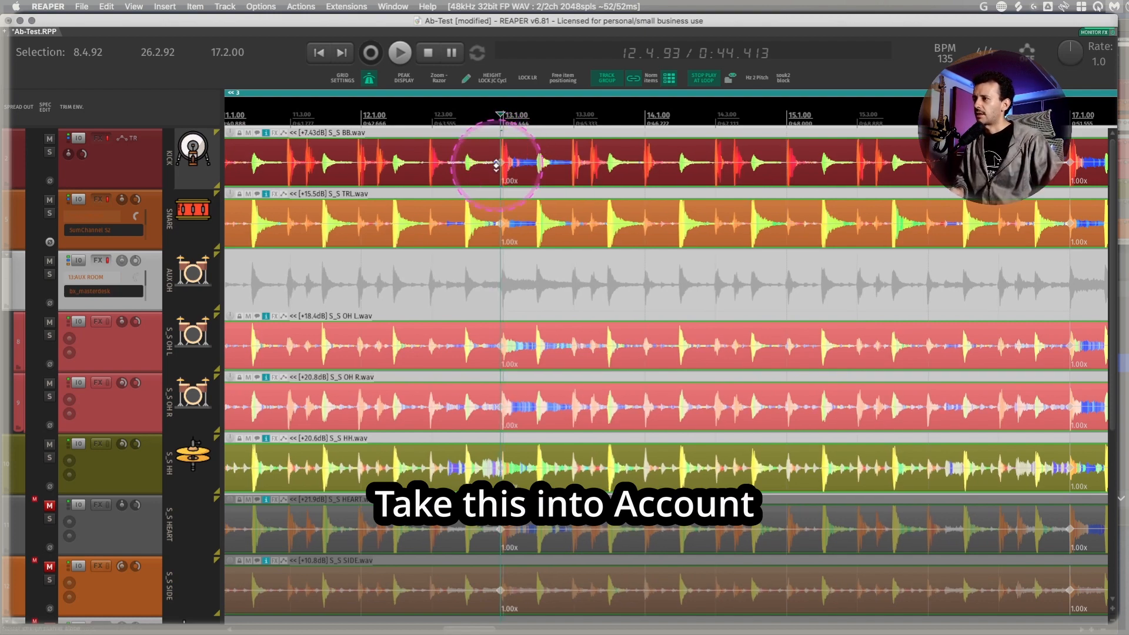
pyautogui.scroll(5, 500, 167)
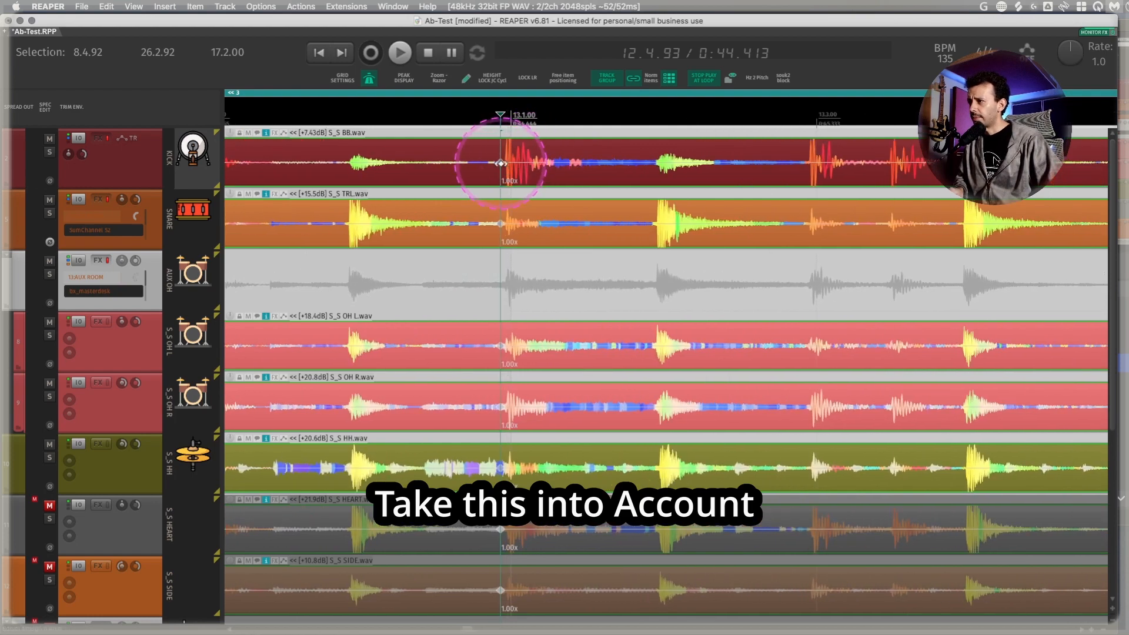
pyautogui.moveTo(499, 162); pyautogui.dragTo(507, 163)
pyautogui.scroll(-8, 582, 159)
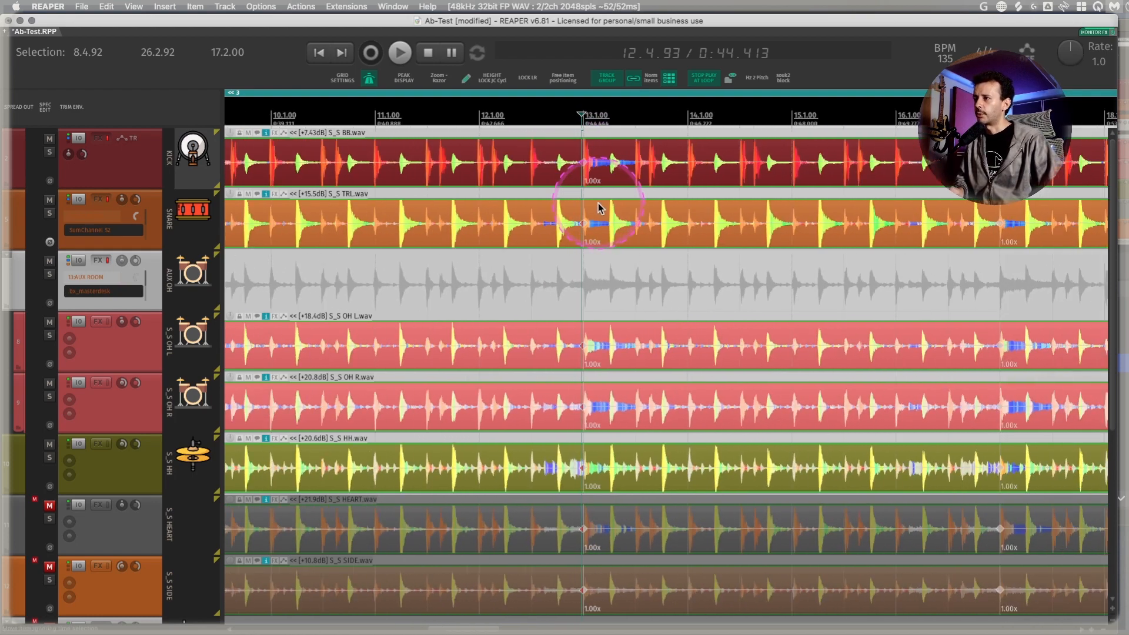
# Play the drums from 20.1.00 against the metronome, and align the kick at 20.4.95 to 21.1.00 with a stretch marker.
pyautogui.click(595, 400)
pyautogui.hscroll(5, 746, 235)
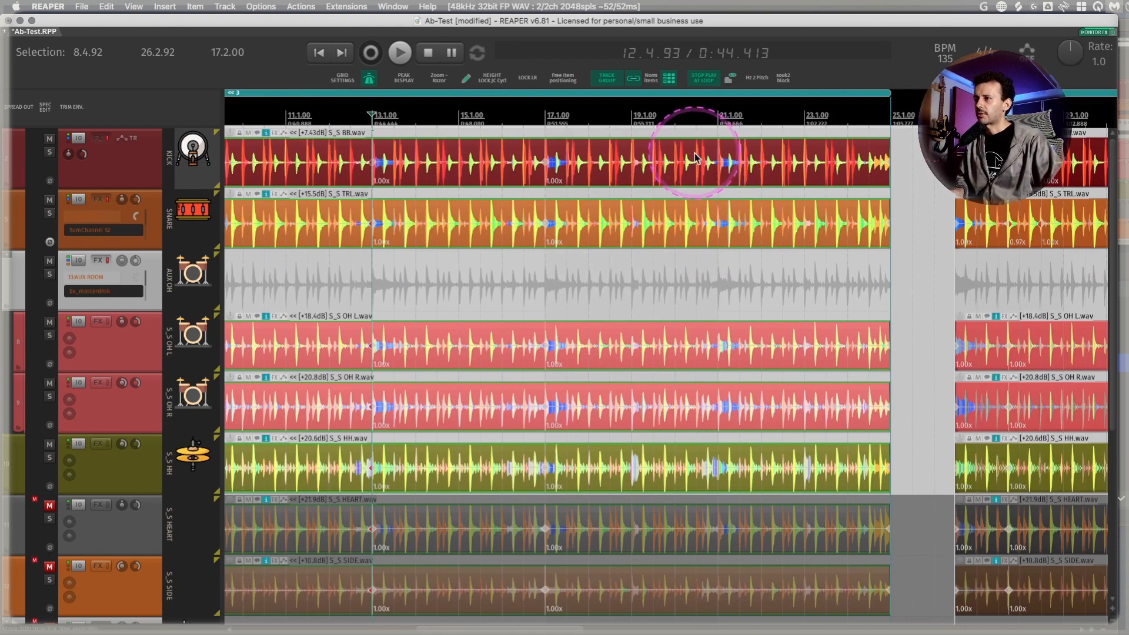
pyautogui.click(677, 158)
pyautogui.scroll(4, 764, 250)
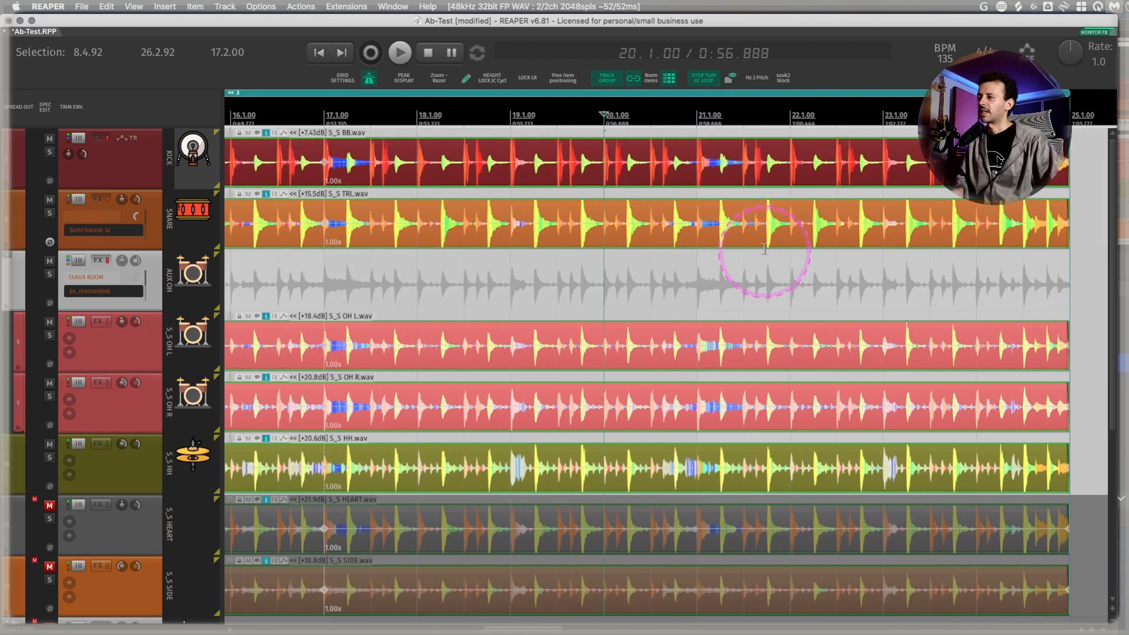
pyautogui.hscroll(3, 764, 251)
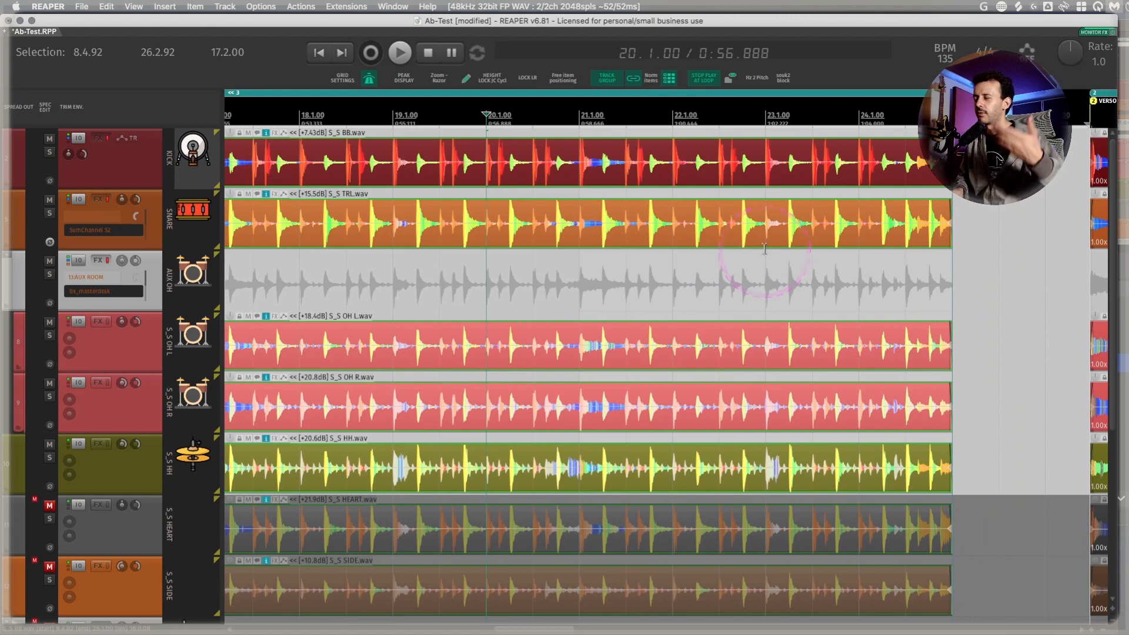
pyautogui.press('space')
pyautogui.scroll(-3, 694, 290)
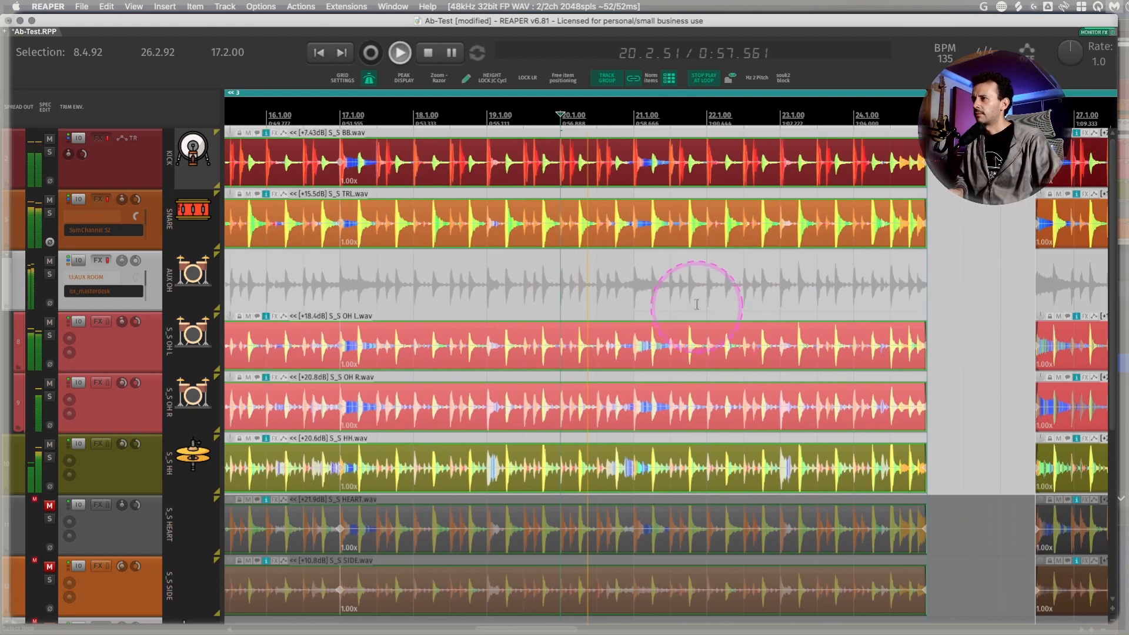
pyautogui.press('space')
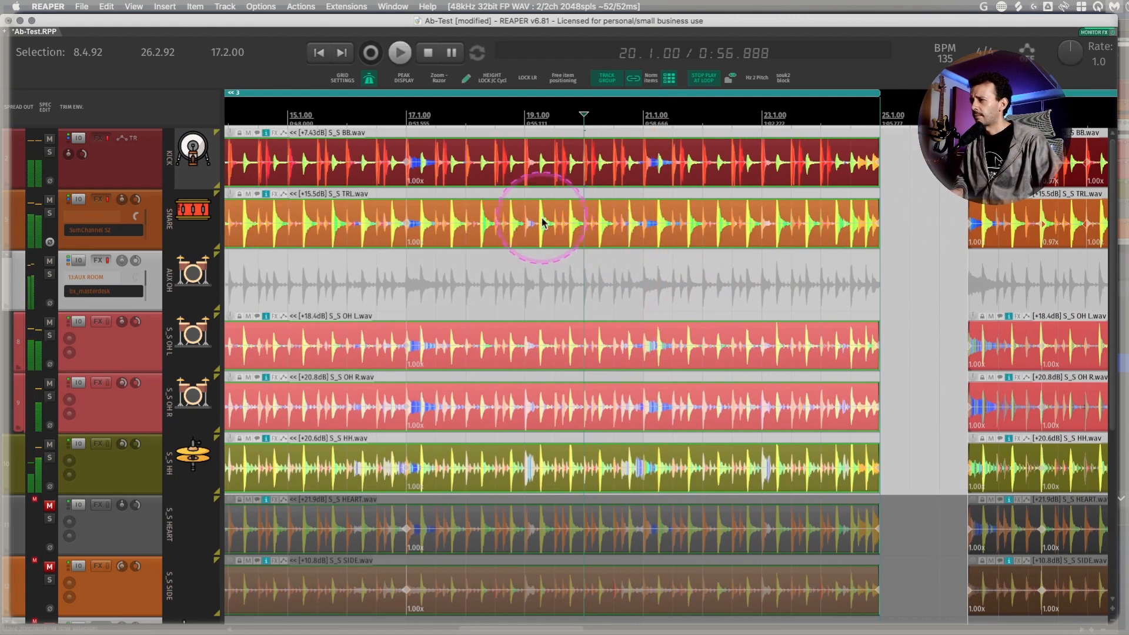
pyautogui.press('space')
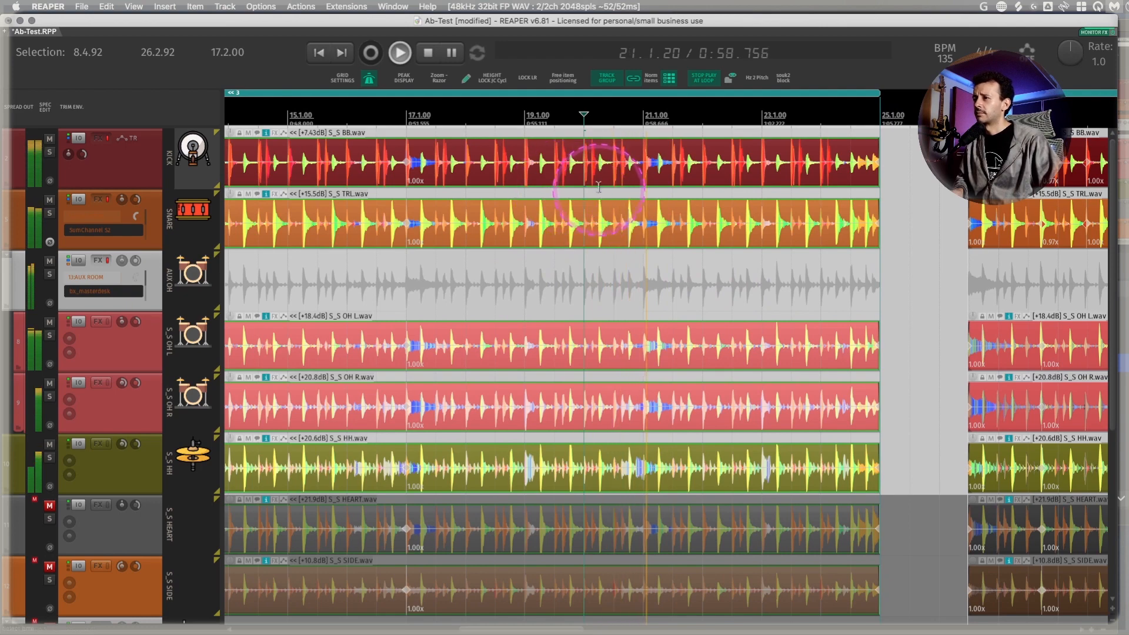
# Play the VERSO region from its start to check the drum timing across all aligned downbeats.
pyautogui.scroll(-3, 640, 162)
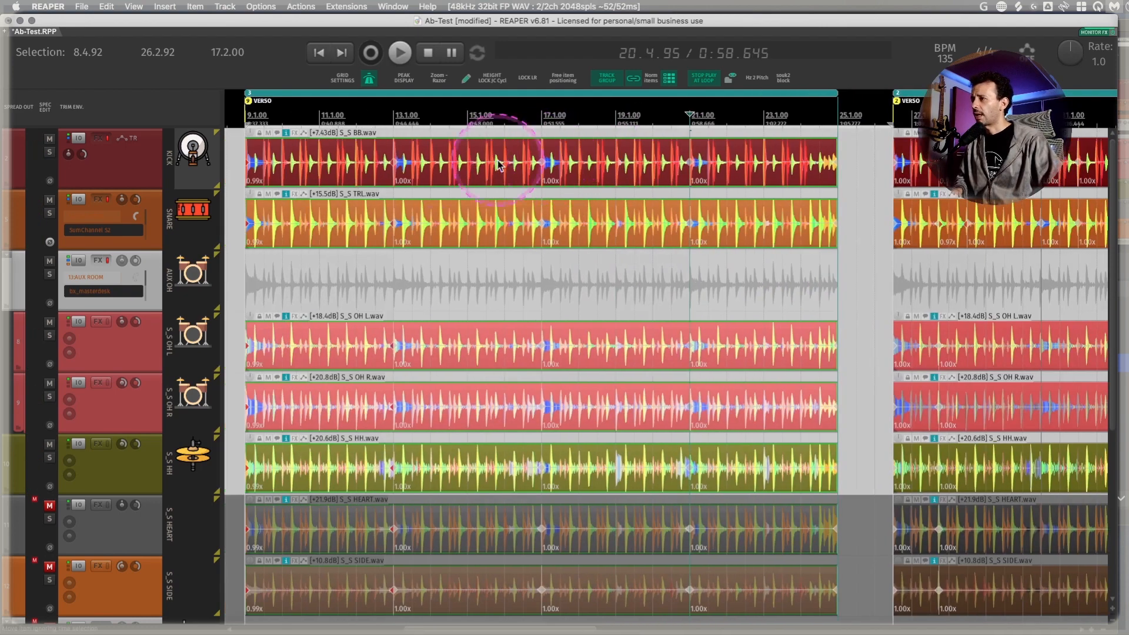
pyautogui.click(244, 153)
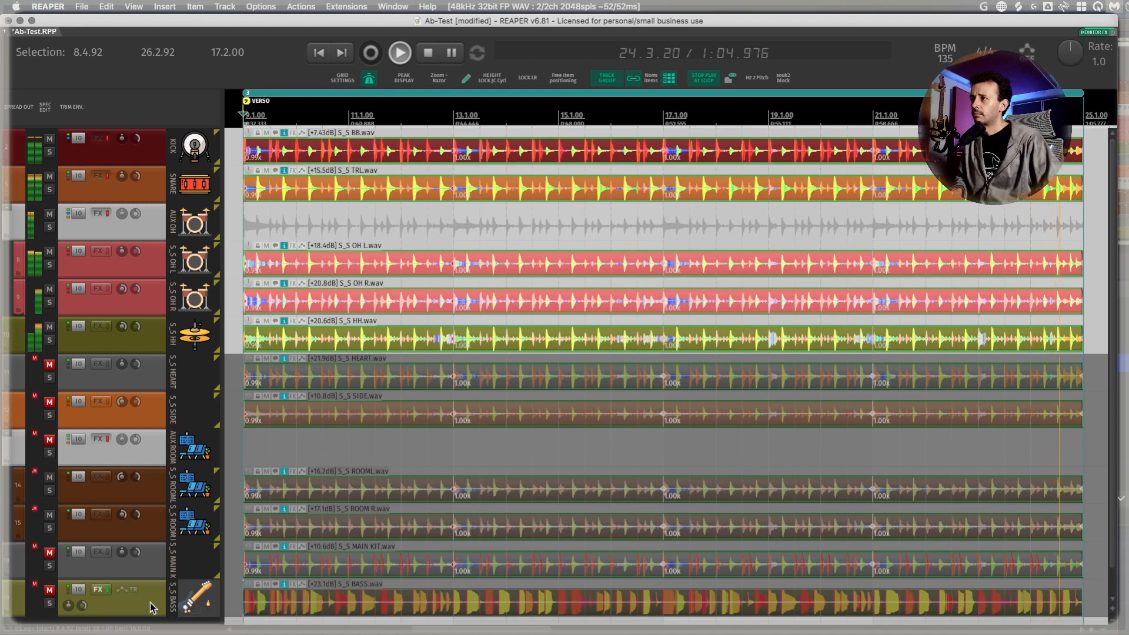
# Place the S_S BASS track directly above KICK and unmute it, with repeat playback turned on.
pyautogui.click(477, 54)
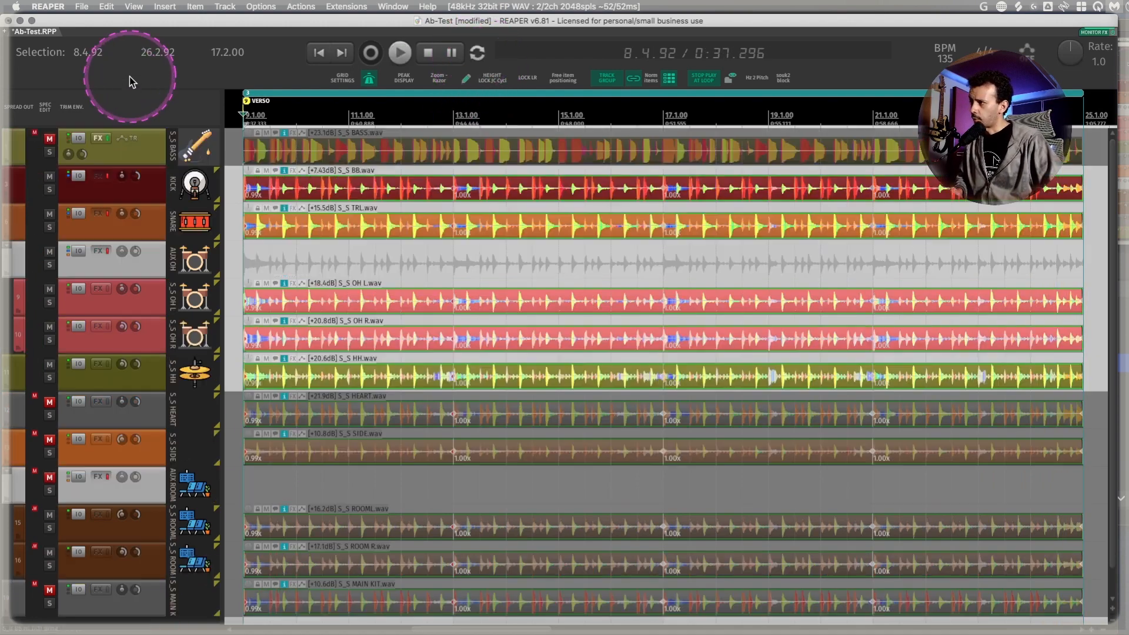
pyautogui.press('m')
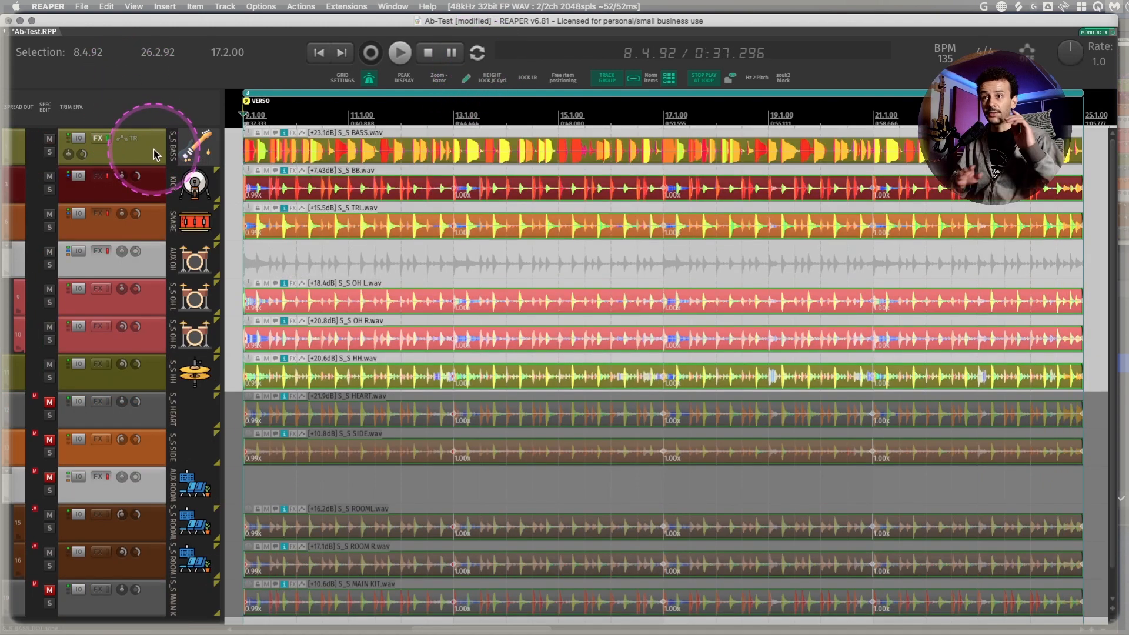
# Place a stretch marker on the first S_S BASS note of the VERSO region at 9.1.05.
pyautogui.moveTo(233, 147); pyautogui.dragTo(772, 218)
pyautogui.scroll(5, 459, 253)
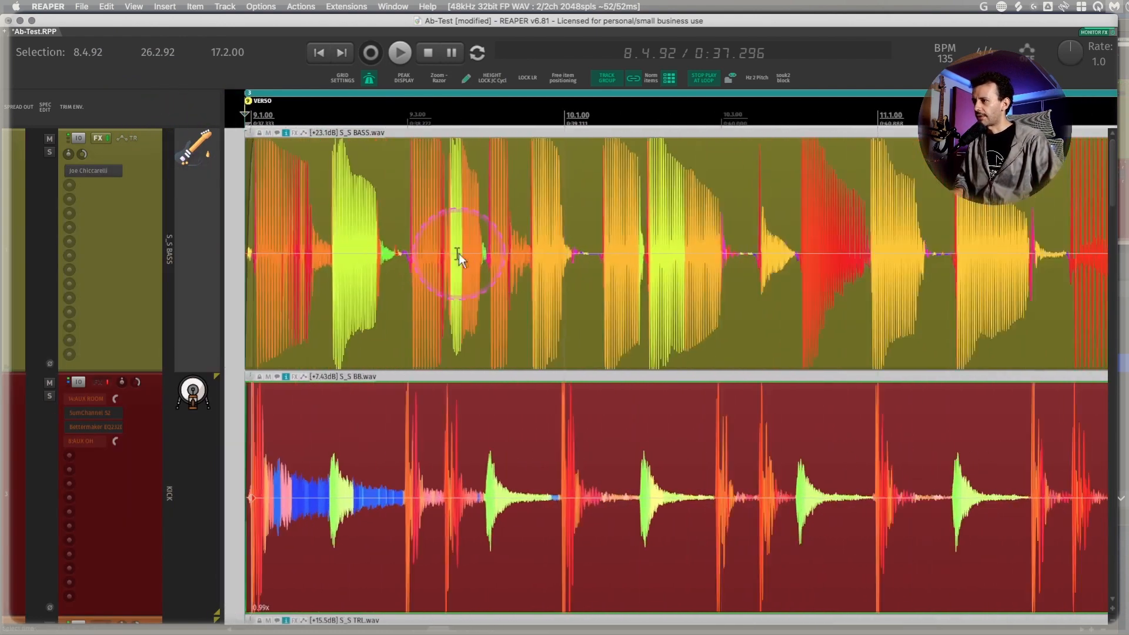
pyautogui.scroll(2, 459, 252)
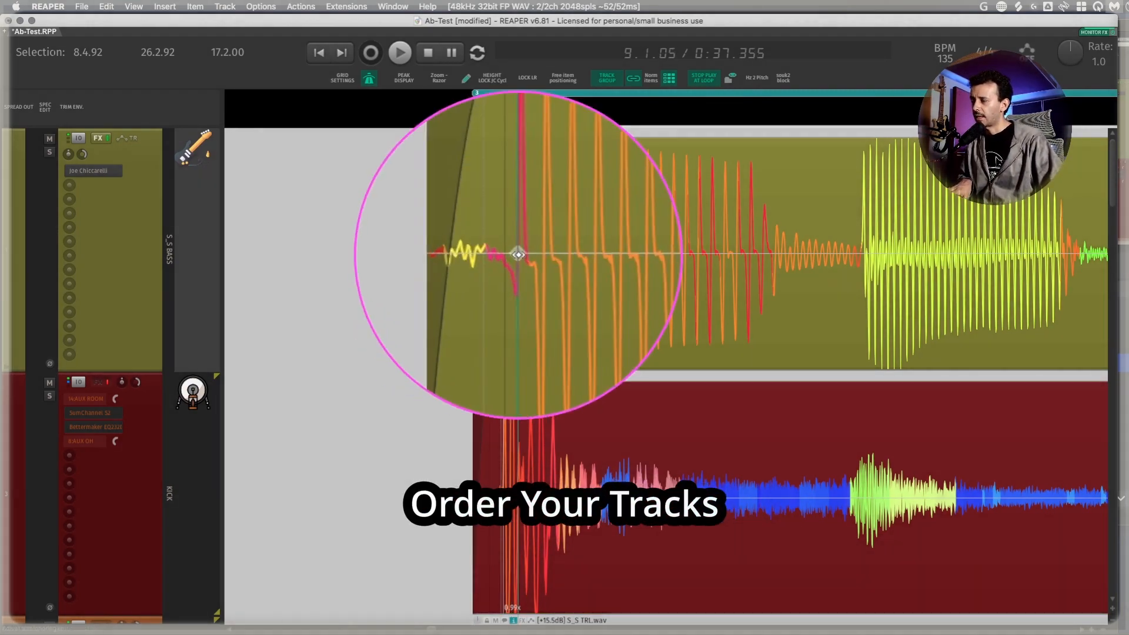
# Extend the end of the S_S BASS item, align its next note with a stretch marker, and trim it at 25.1.00.
pyautogui.scroll(-3, 529, 252)
pyautogui.hscroll(15, 584, 246)
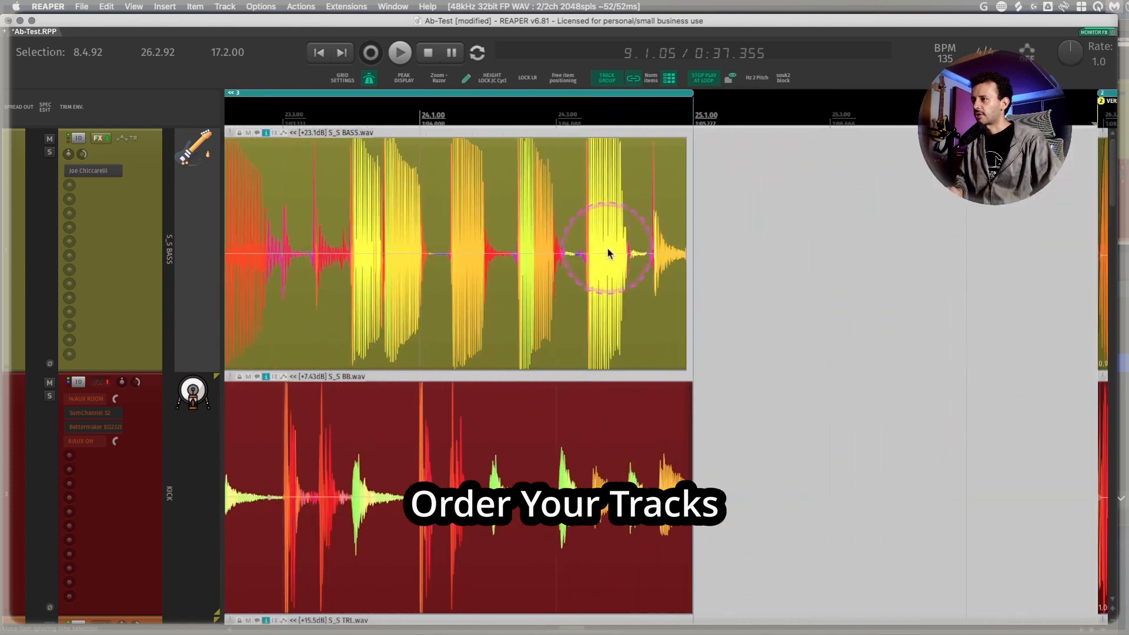
pyautogui.scroll(2, 612, 249)
pyautogui.moveTo(711, 244); pyautogui.dragTo(858, 237)
pyautogui.moveTo(713, 252); pyautogui.dragTo(720, 253)
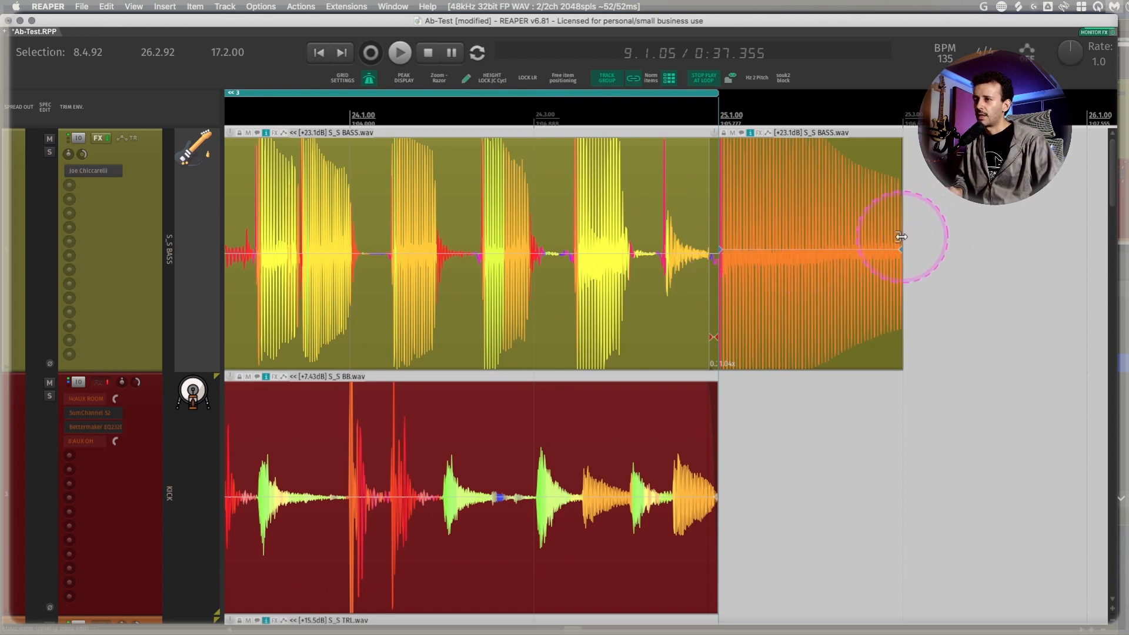
pyautogui.hotkey('ctrl', 'z')
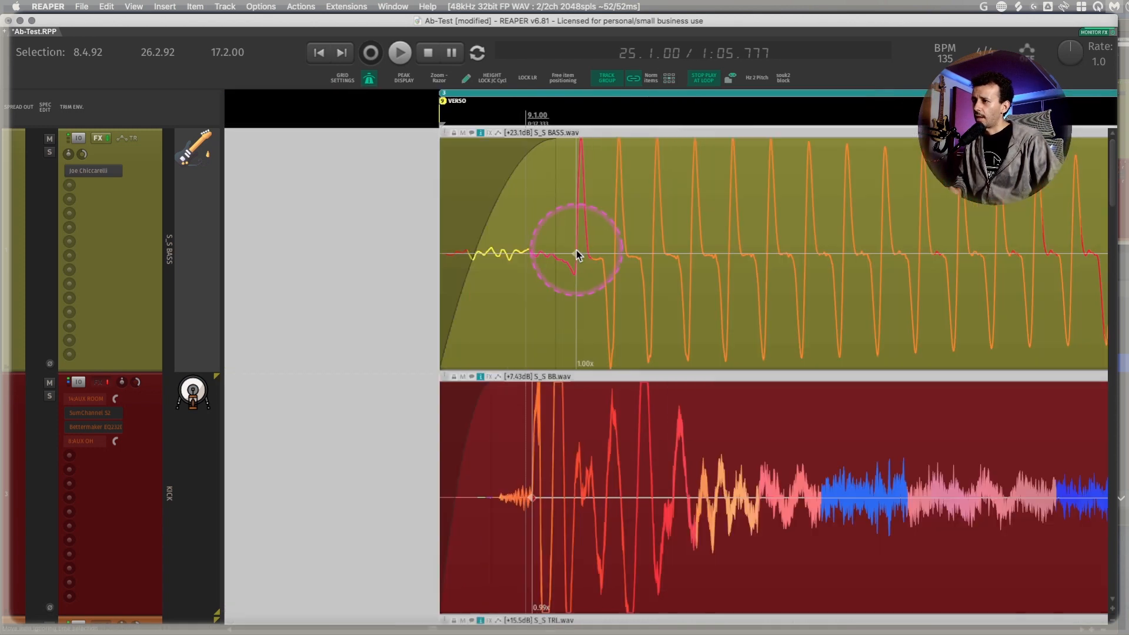
# Extend the S_S BASS item's start before the region, keeping only the first note's stretch marker, aligned to 9.1.00.
pyautogui.moveTo(578, 253); pyautogui.dragTo(272, 239)
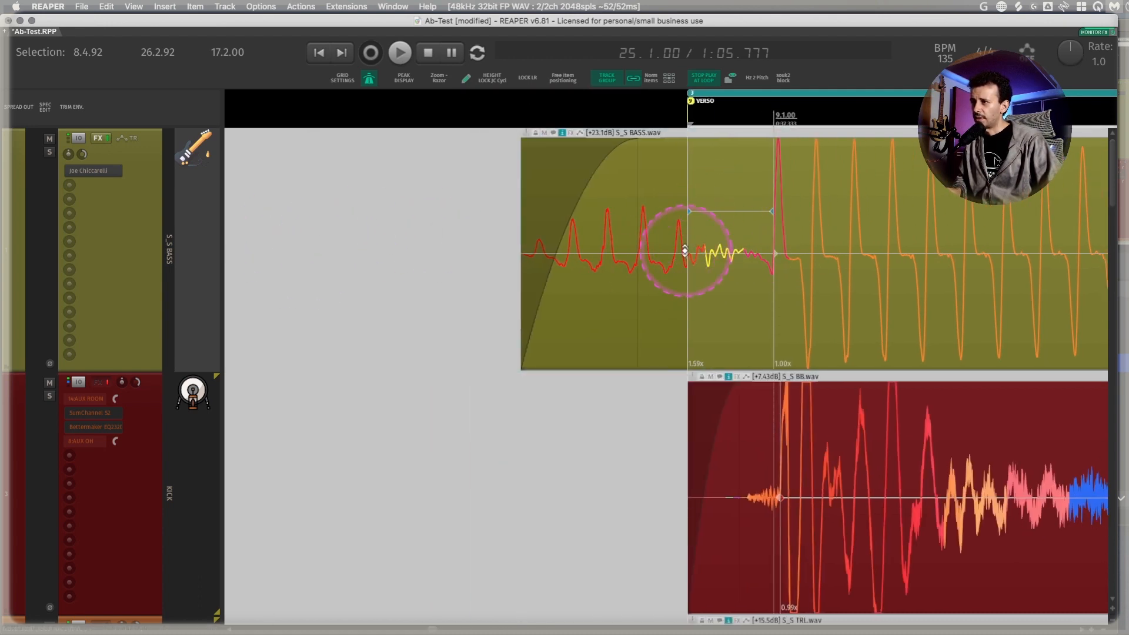
pyautogui.keyDown('alt'); pyautogui.doubleClick(687, 253); pyautogui.keyUp('alt')
pyautogui.press('Return')
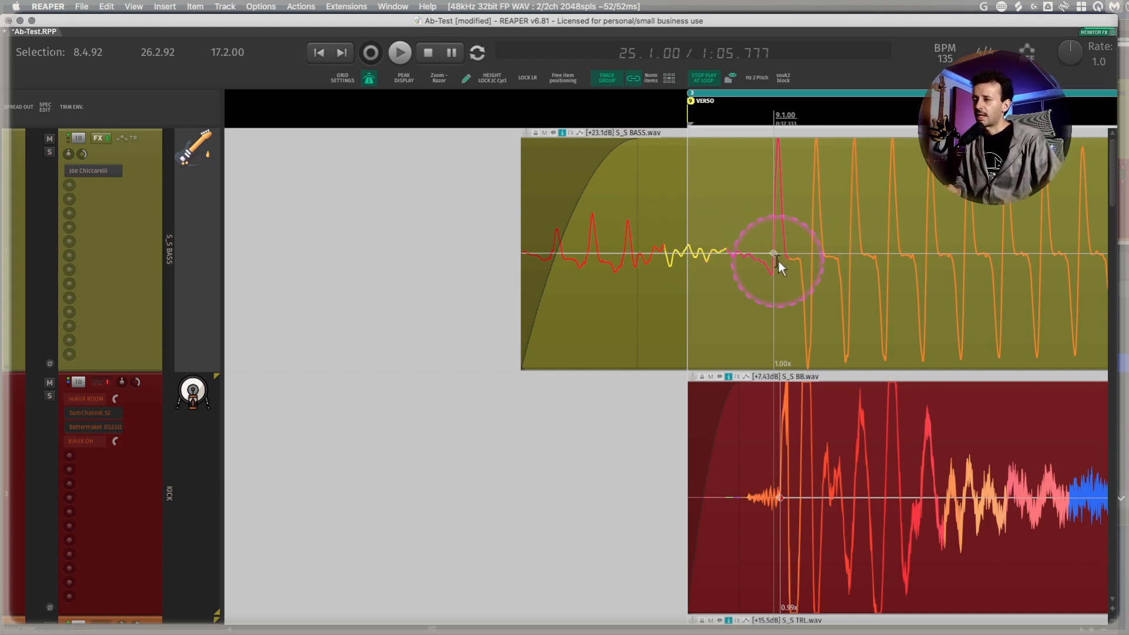
# Move the first bass note's stretch marker to the VERSO region start and trim the item's beginning there.
pyautogui.moveTo(775, 253)
pyautogui.mouseDown()
pyautogui.moveTo(526, 239)
pyautogui.moveTo(657, 234)
pyautogui.mouseUp()
pyautogui.moveTo(803, 148); pyautogui.dragTo(694, 141)
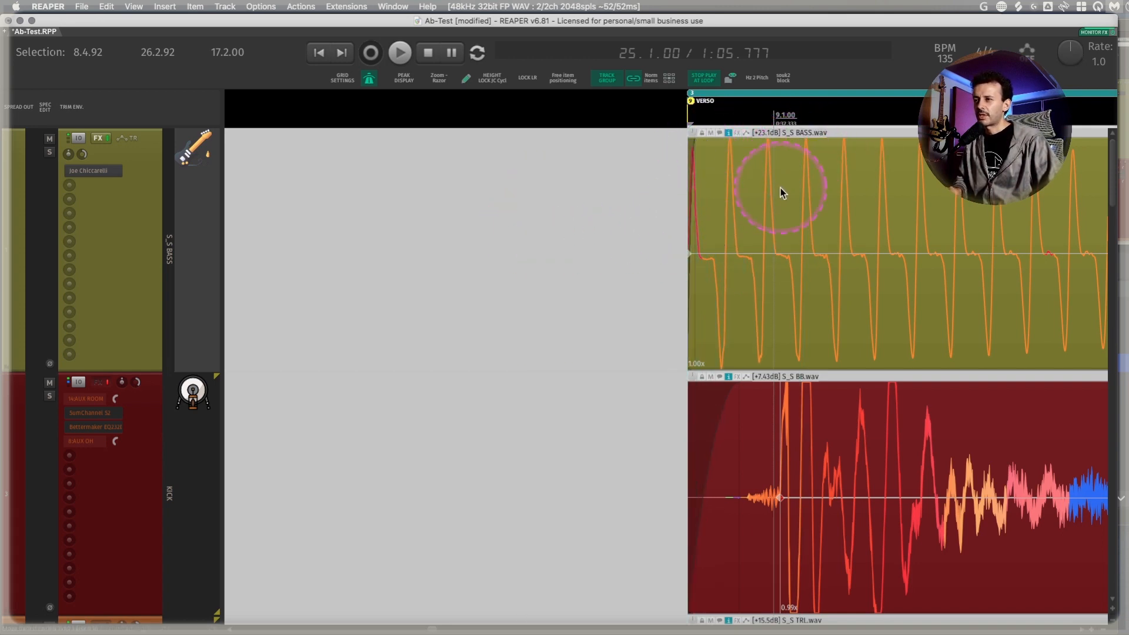
# Move the stretch marker on the first S_S BASS note back to 9.1.00.
pyautogui.scroll(-4, 781, 188)
pyautogui.scroll(-2, 781, 188)
pyautogui.scroll(8, 781, 188)
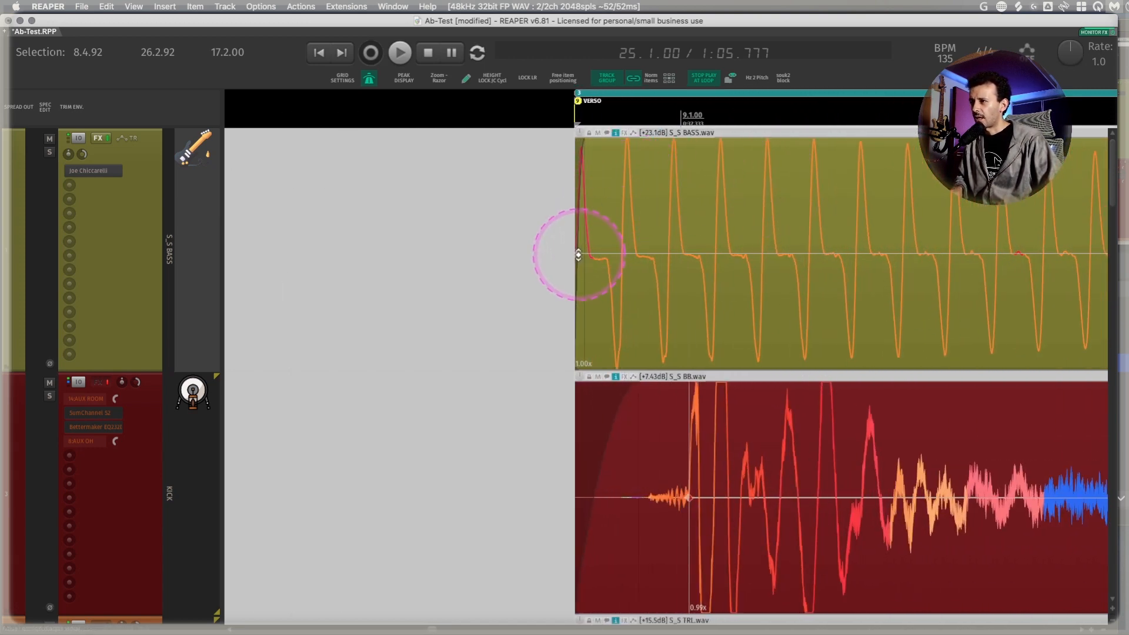
pyautogui.moveTo(578, 255); pyautogui.dragTo(676, 251)
# Place a stretch marker on the S_S BASS note at 16.4.96 and align it with the kick at 17.1.00.
pyautogui.scroll(-5, 691, 351)
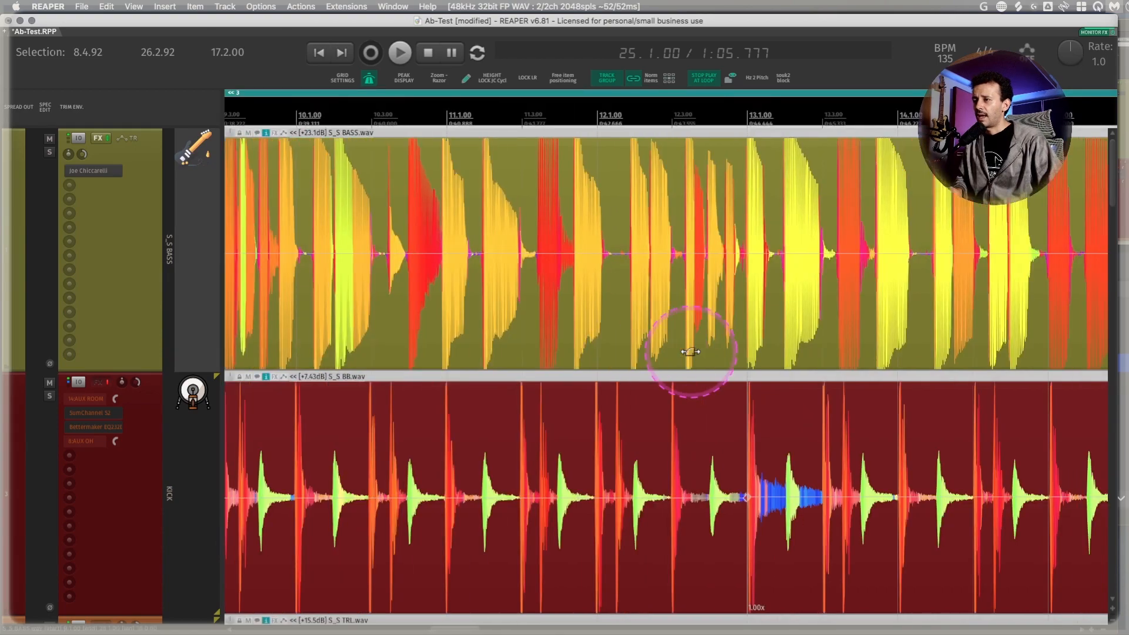
pyautogui.scroll(-5, 689, 352)
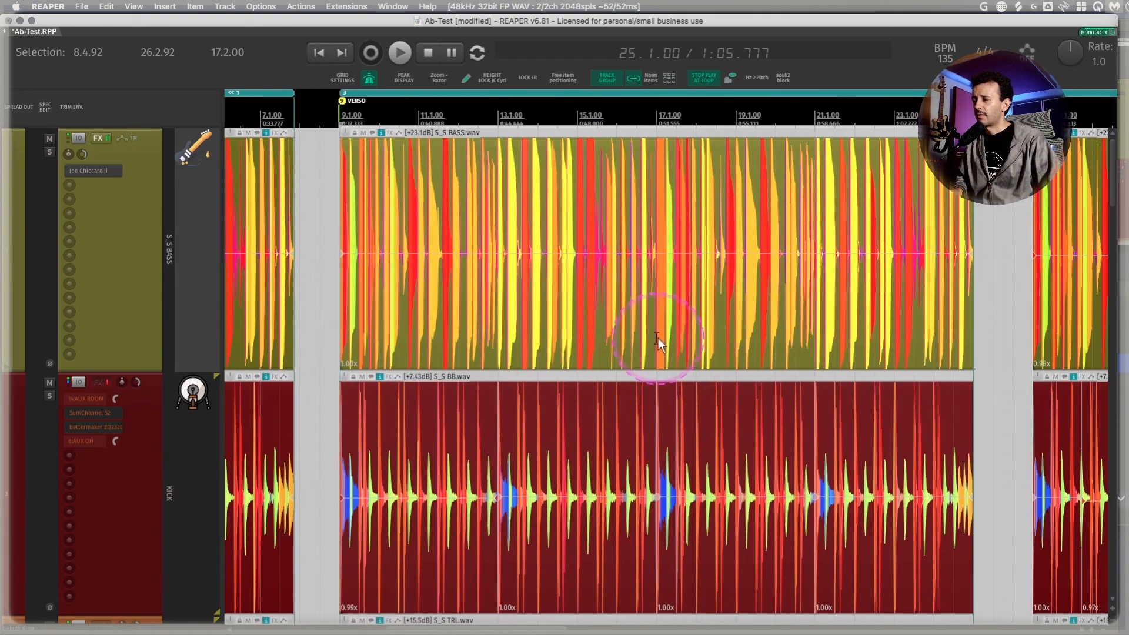
pyautogui.click(658, 187)
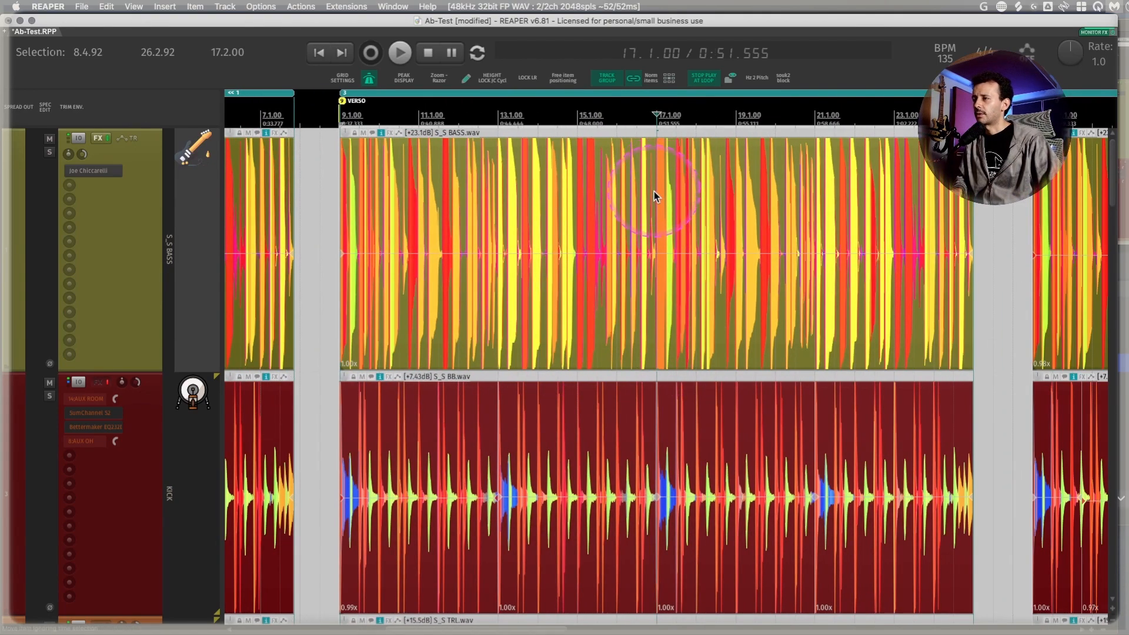
pyautogui.scroll(8, 654, 192)
pyautogui.scroll(8, 653, 192)
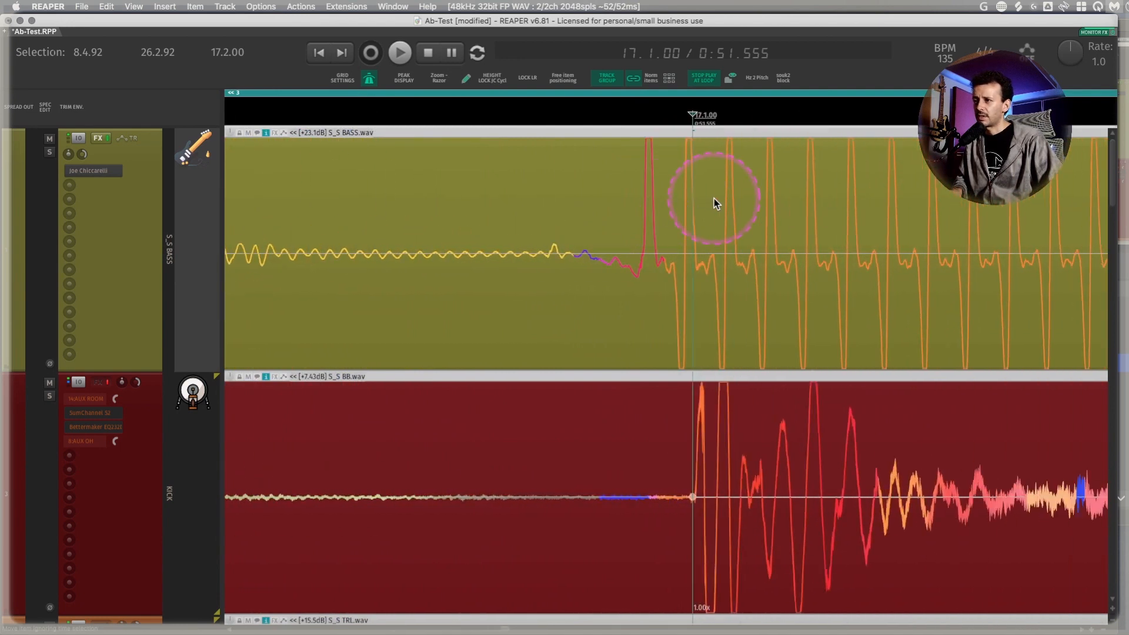
pyautogui.press('Tab')
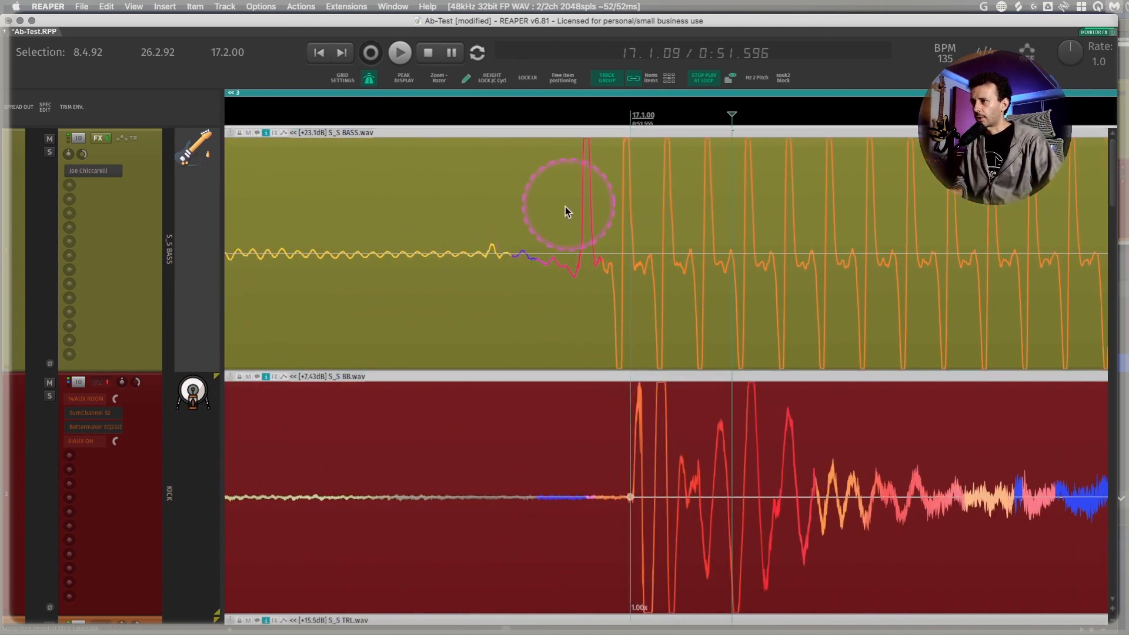
pyautogui.click(559, 201)
pyautogui.click(581, 206)
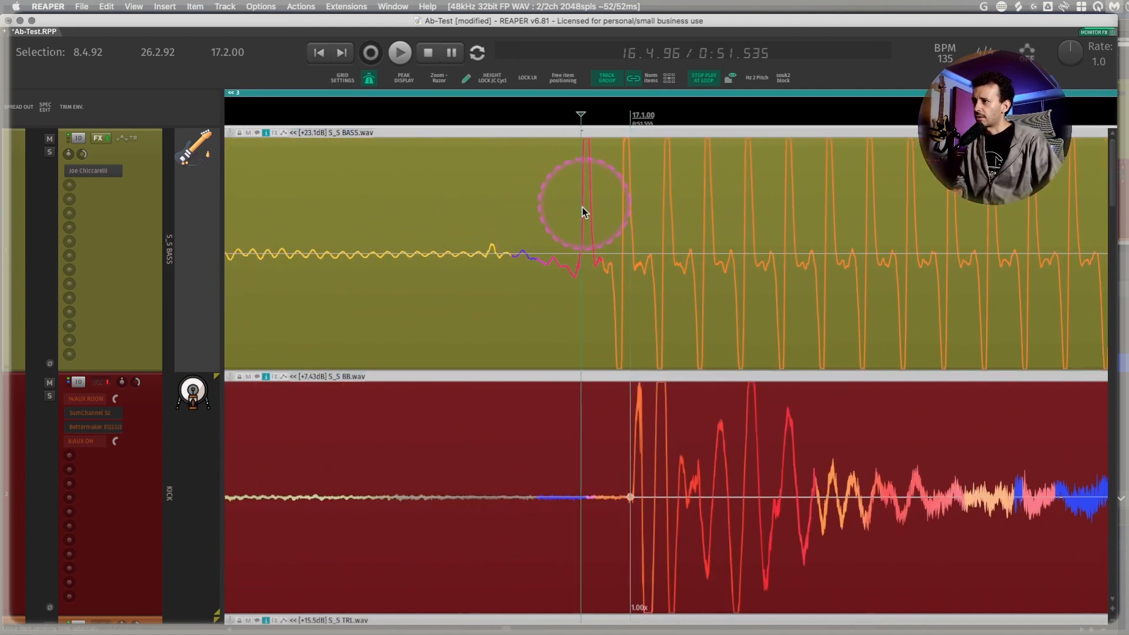
pyautogui.hotkey('shift', 'w')
pyautogui.moveTo(581, 256); pyautogui.dragTo(630, 253)
pyautogui.scroll(-10, 638, 253)
pyautogui.scroll(-10, 639, 257)
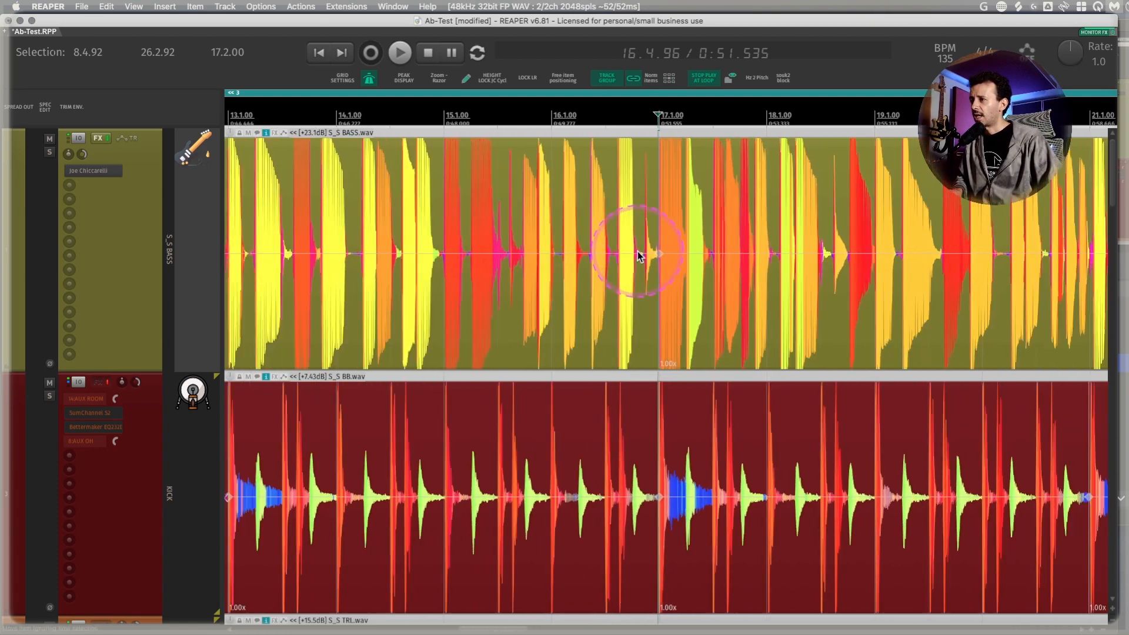
pyautogui.scroll(-5, 637, 252)
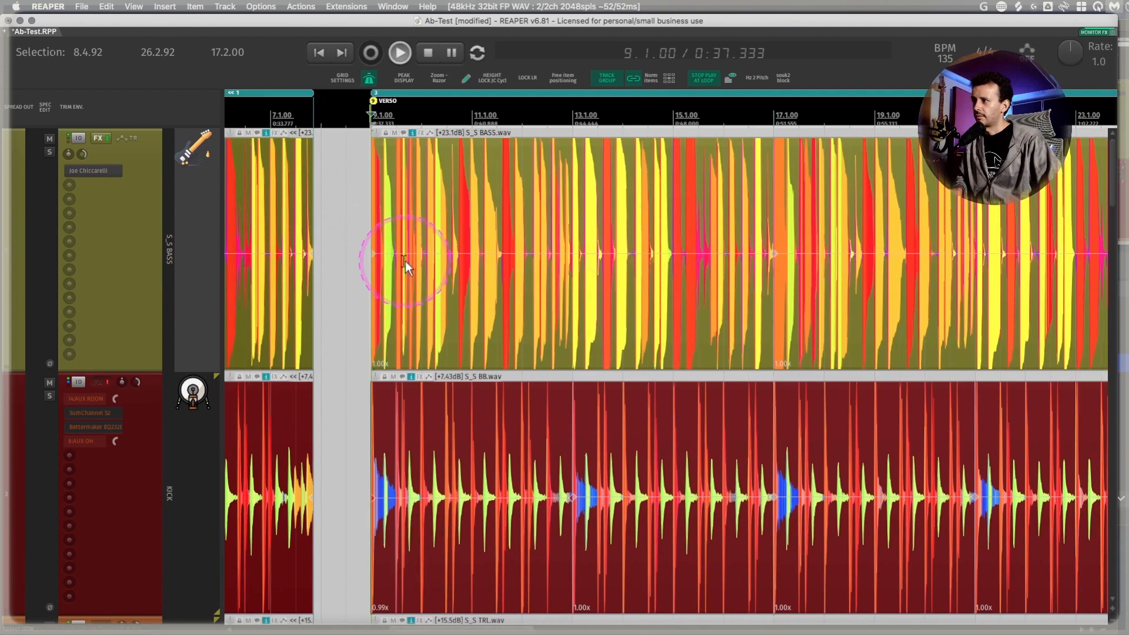
# Look up the Toggle grid lines action in the action list and sort the list by shortcut.
pyautogui.press('space')
pyautogui.scroll(15, 404, 261)
pyautogui.scroll(5, 405, 261)
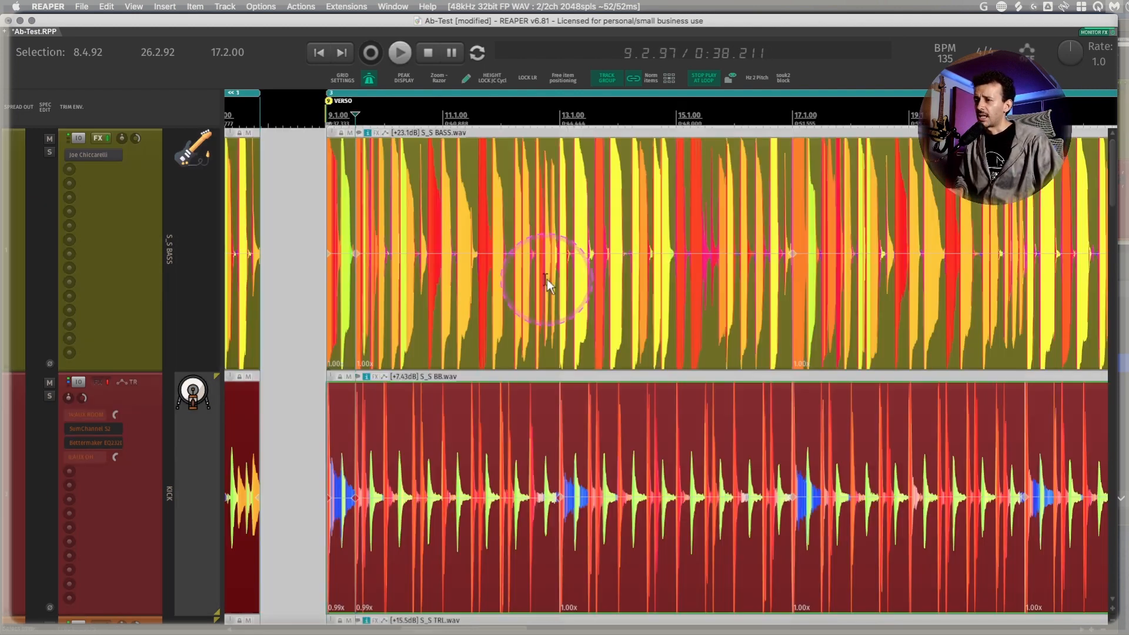
pyautogui.hscroll(2, 547, 279)
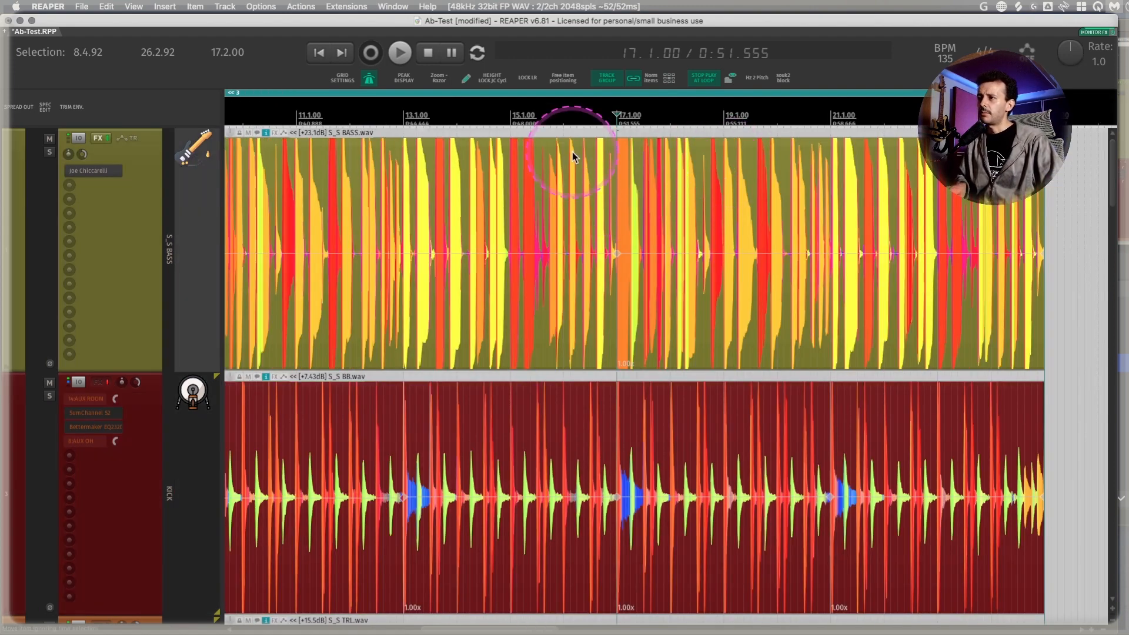
pyautogui.press('?')
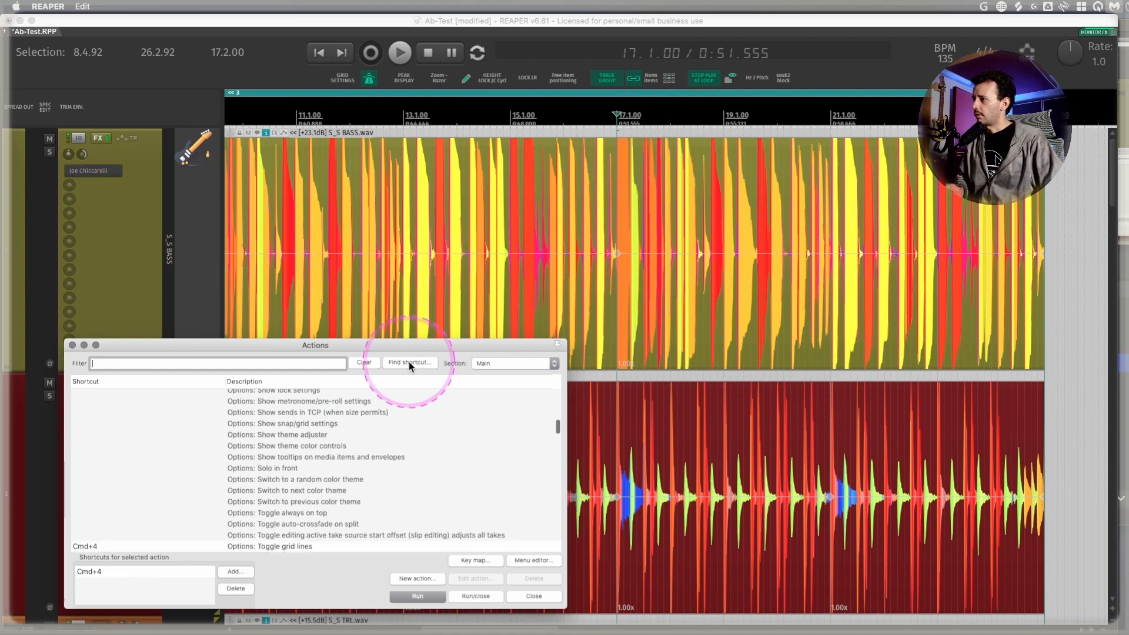
pyautogui.click(183, 382)
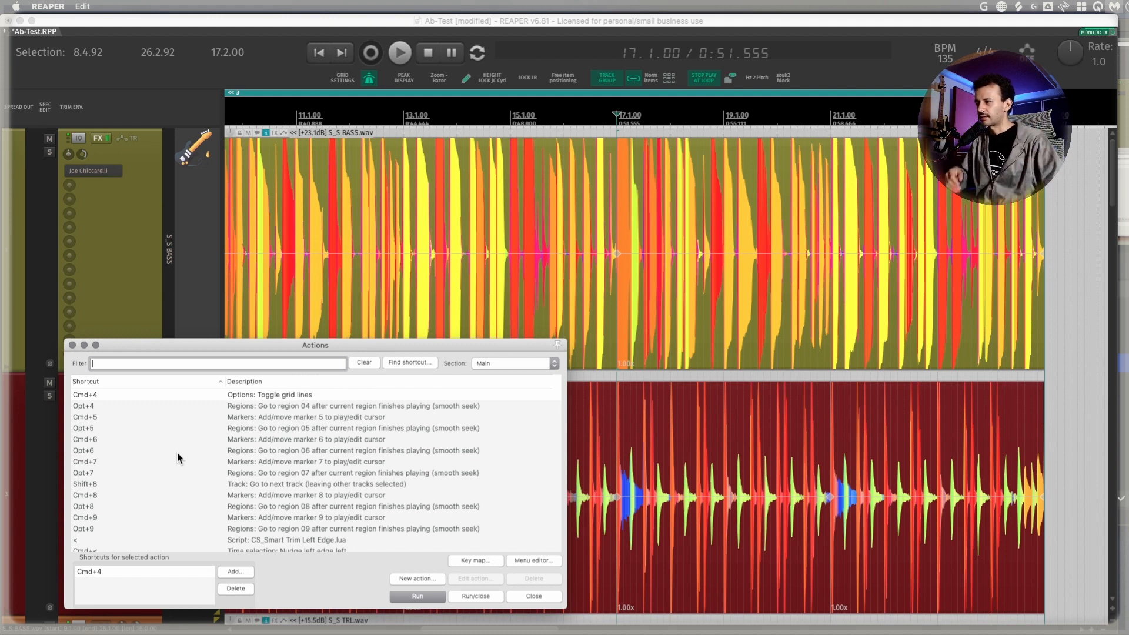
pyautogui.click(73, 350)
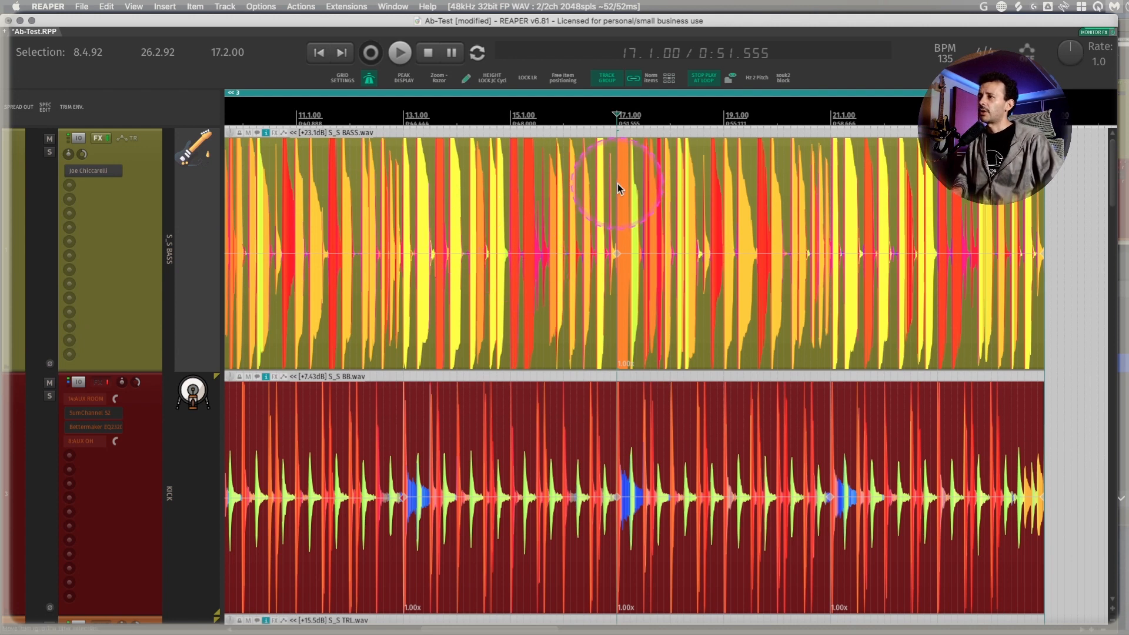
# Add unnamed project markers at 17.1.00 and 13.1.00.
pyautogui.hotkey('shift', 'm')
pyautogui.press('Return')
pyautogui.hscroll(-3, 618, 184)
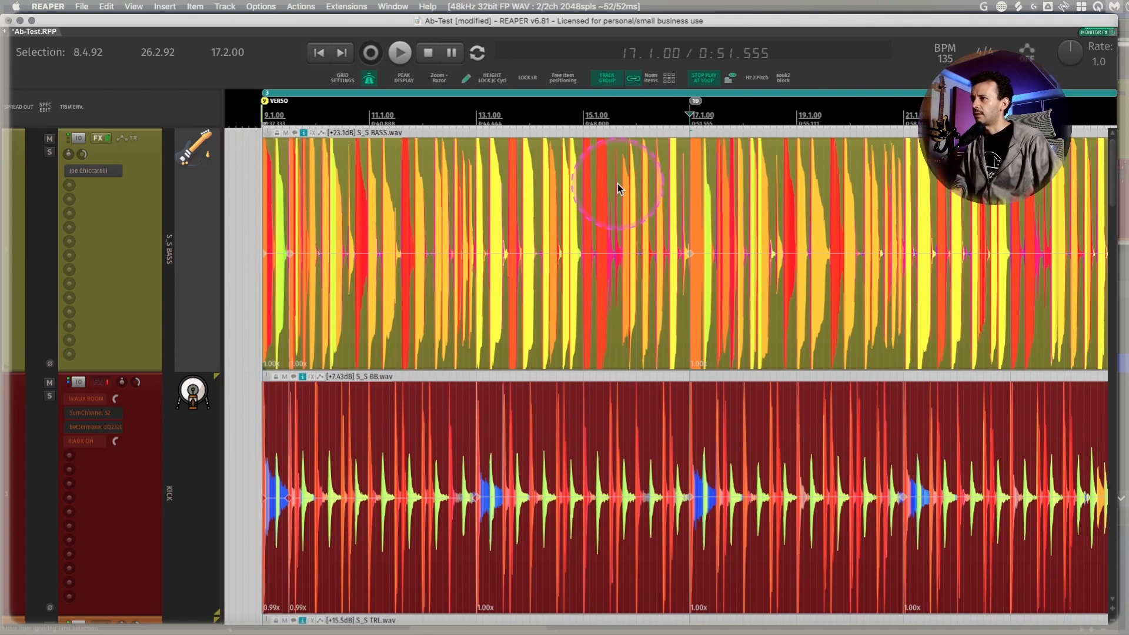
pyautogui.hotkey('shift', 'm')
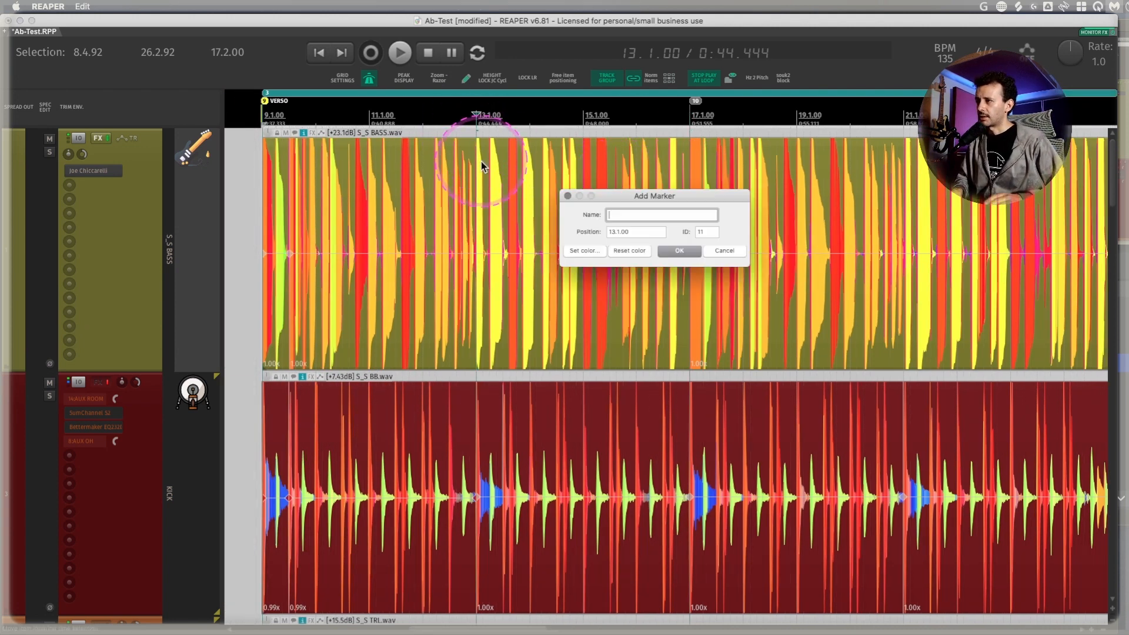
pyautogui.press('Return')
# Add unnamed project markers at 21.1.00 and 19.1.00.
pyautogui.hscroll(2, 749, 186)
pyautogui.click(809, 167)
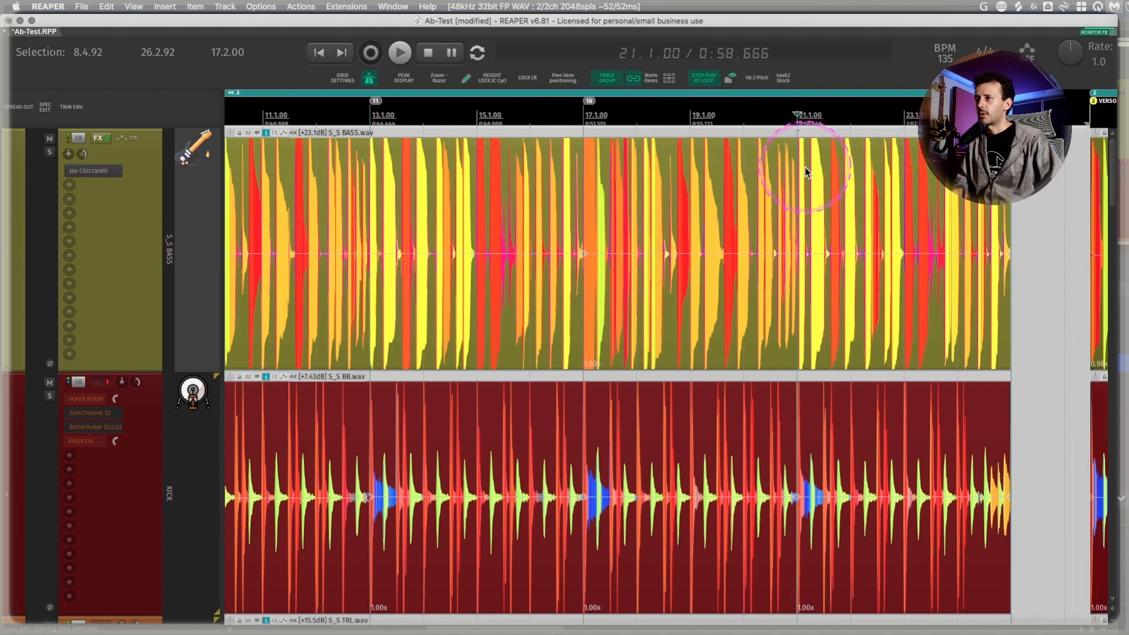
pyautogui.hotkey('shift', 'm')
pyautogui.press('Return')
pyautogui.click(694, 170)
pyautogui.hotkey('shift', 'm')
pyautogui.press('Return')
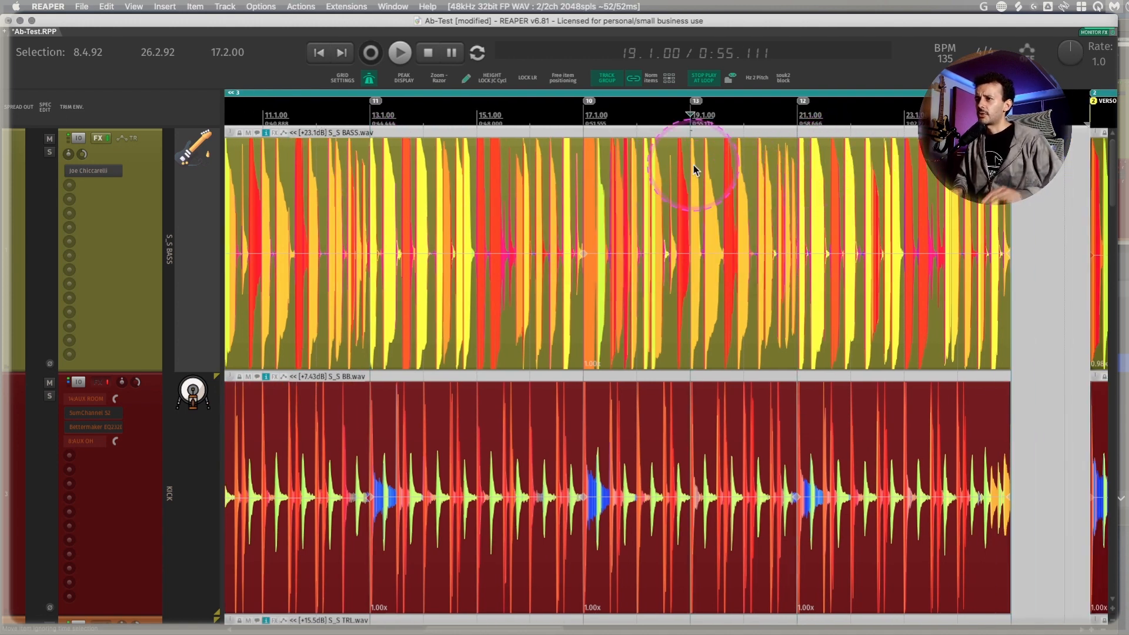
# Add unnamed project markers at 23.1.00 and 15.1.00.
pyautogui.click(905, 176)
pyautogui.hotkey('shift', 'm')
pyautogui.press('Return')
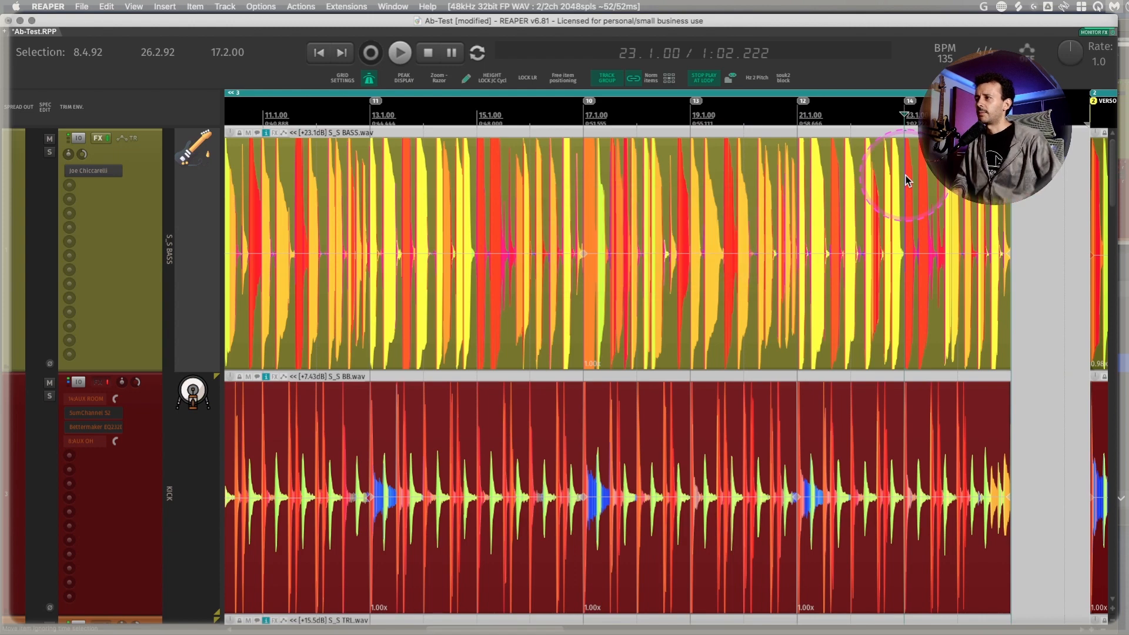
pyautogui.click(484, 169)
pyautogui.hotkey('shift', 'm')
pyautogui.press('Return')
# Add unnamed project markers at 18.1.00 and 11.1.00.
pyautogui.click(640, 164)
pyautogui.hotkey('shift', 'm')
pyautogui.press('Return')
pyautogui.hscroll(-2, 640, 164)
pyautogui.hscroll(-1, 639, 164)
pyautogui.click(408, 177)
pyautogui.hotkey('shift', 'm')
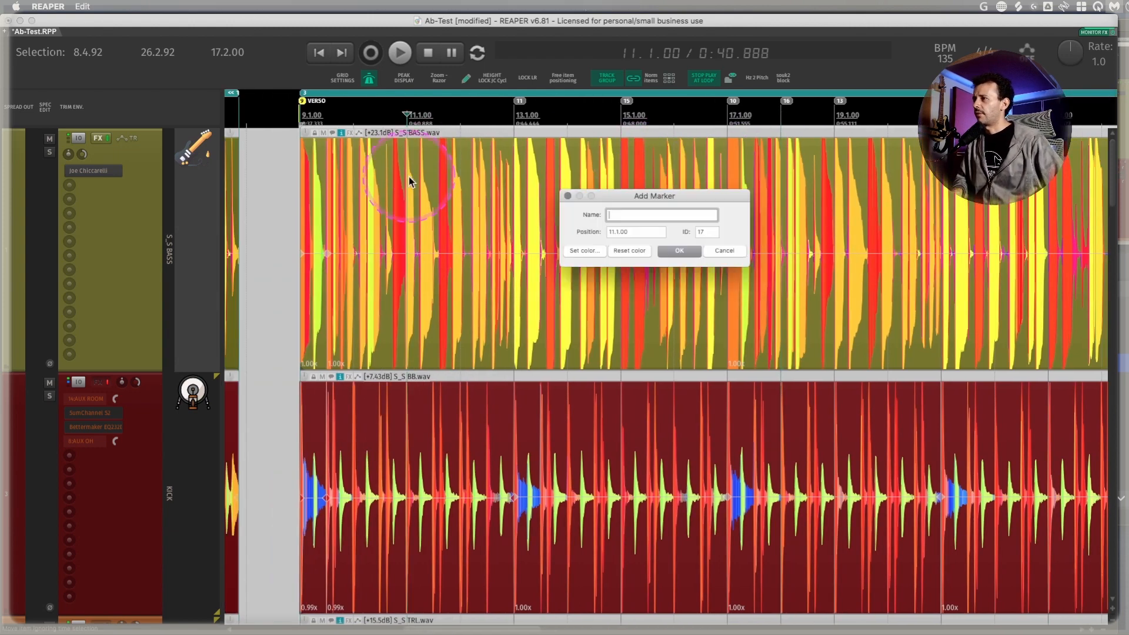
pyautogui.press('Return')
# Add unnamed project markers at 10.1.00 and 12.1.00.
pyautogui.click(350, 173)
pyautogui.hotkey('shift', 'm')
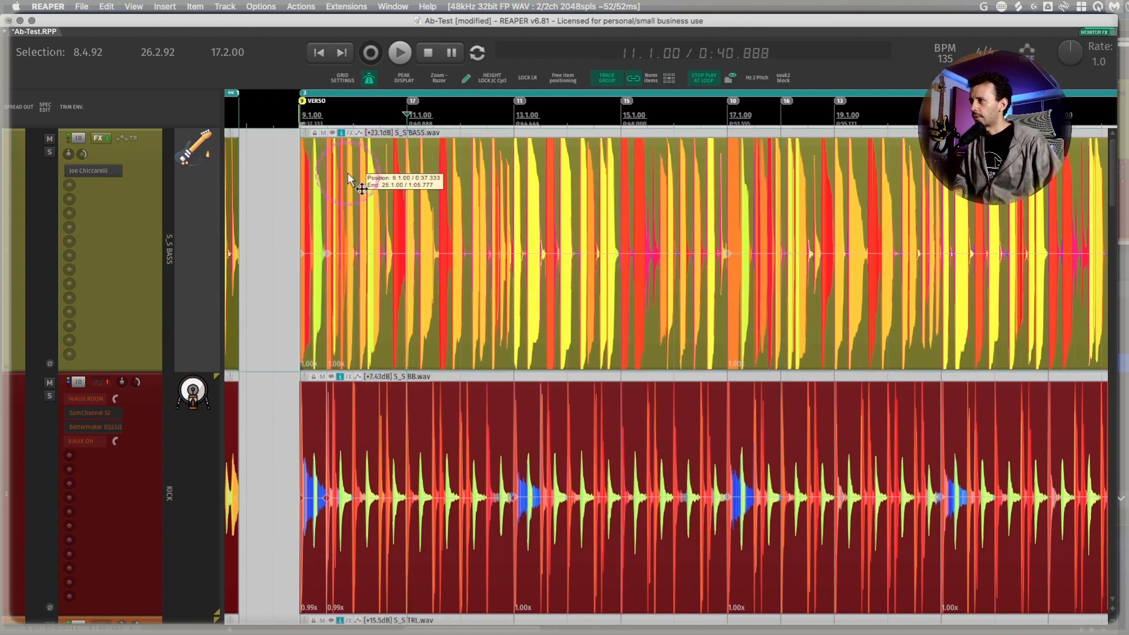
pyautogui.press('Return')
pyautogui.click(461, 165)
pyautogui.hotkey('shift', 'm')
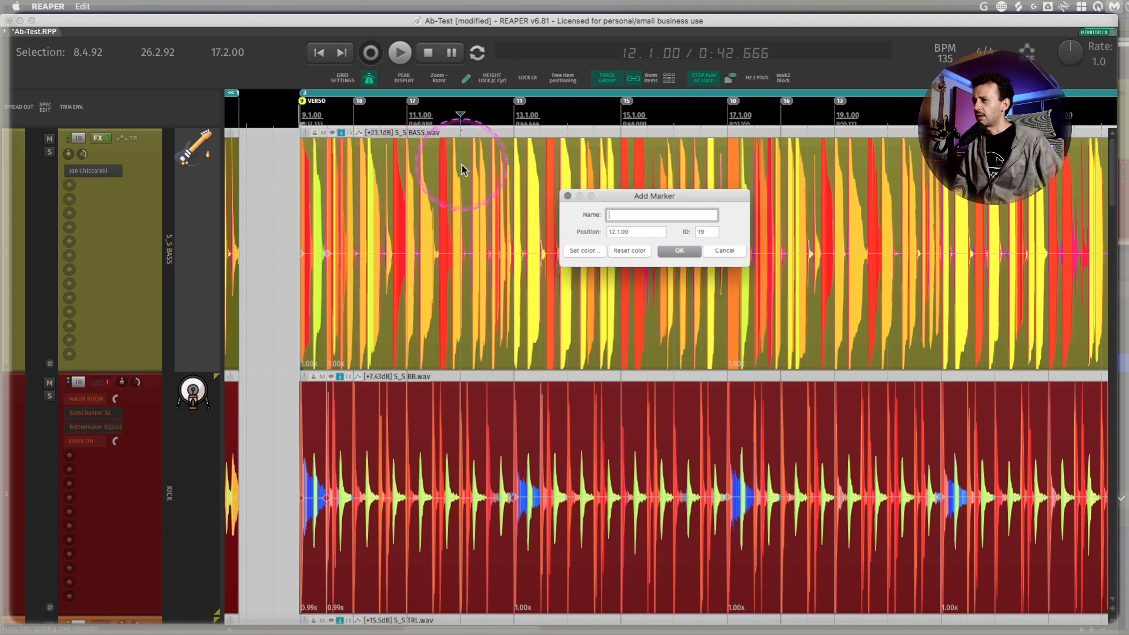
pyautogui.press('Return')
# Add unnamed project markers at 14.1.00 and 16.1.00.
pyautogui.click(568, 171)
pyautogui.hotkey('shift', 'm')
pyautogui.press('Return')
pyautogui.click(673, 164)
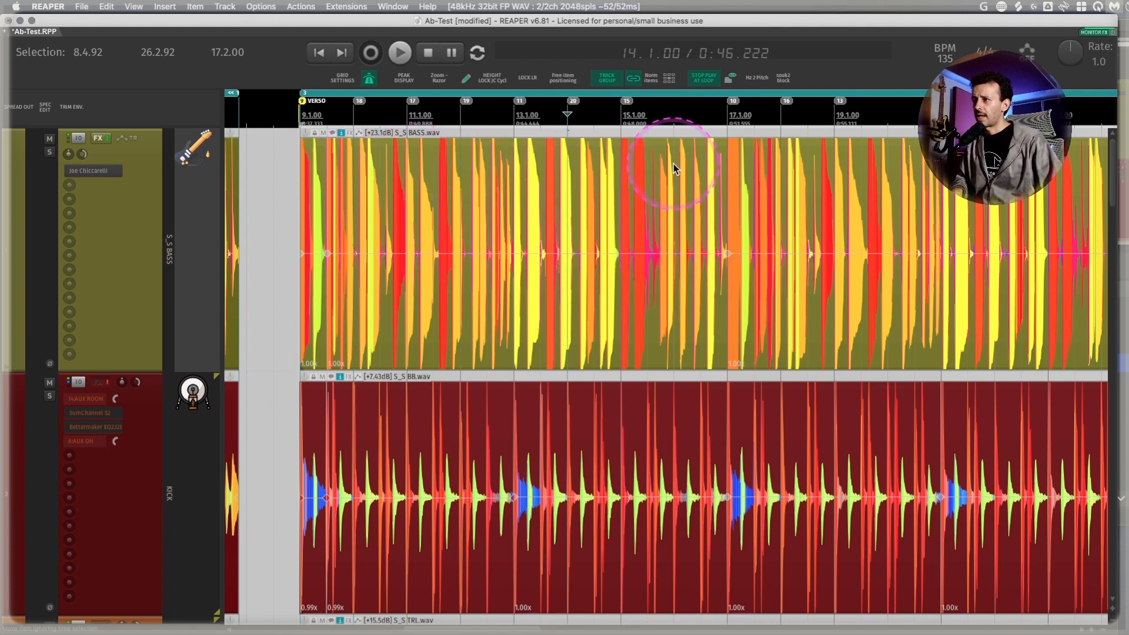
pyautogui.hotkey('shift', 'm')
pyautogui.press('Return')
pyautogui.click(809, 159)
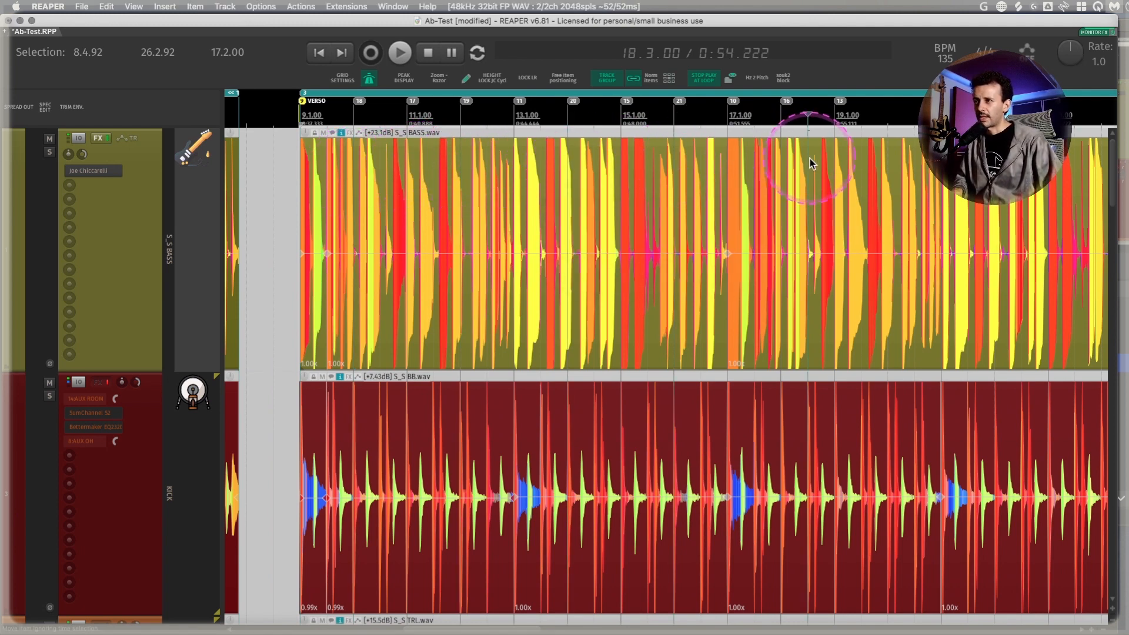
pyautogui.hotkey('shift', 'm')
pyautogui.press('Return')
pyautogui.press('super+z')
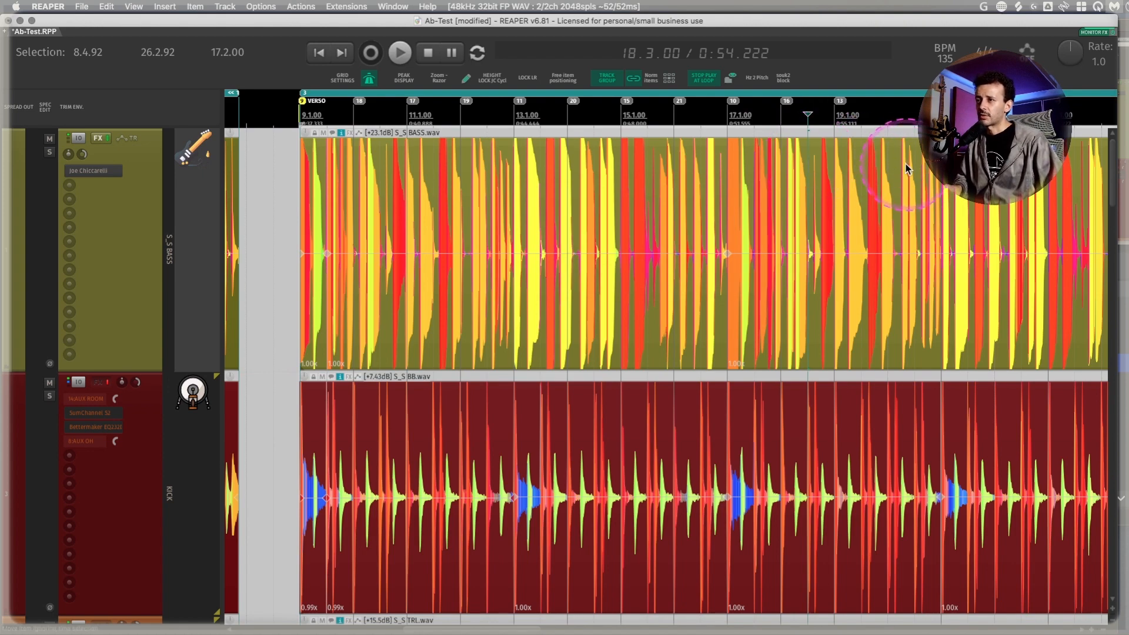
# Add unnamed project markers at 20.1.00 and 22.1.00.
pyautogui.click(885, 157)
pyautogui.press('m')
pyautogui.click(992, 158)
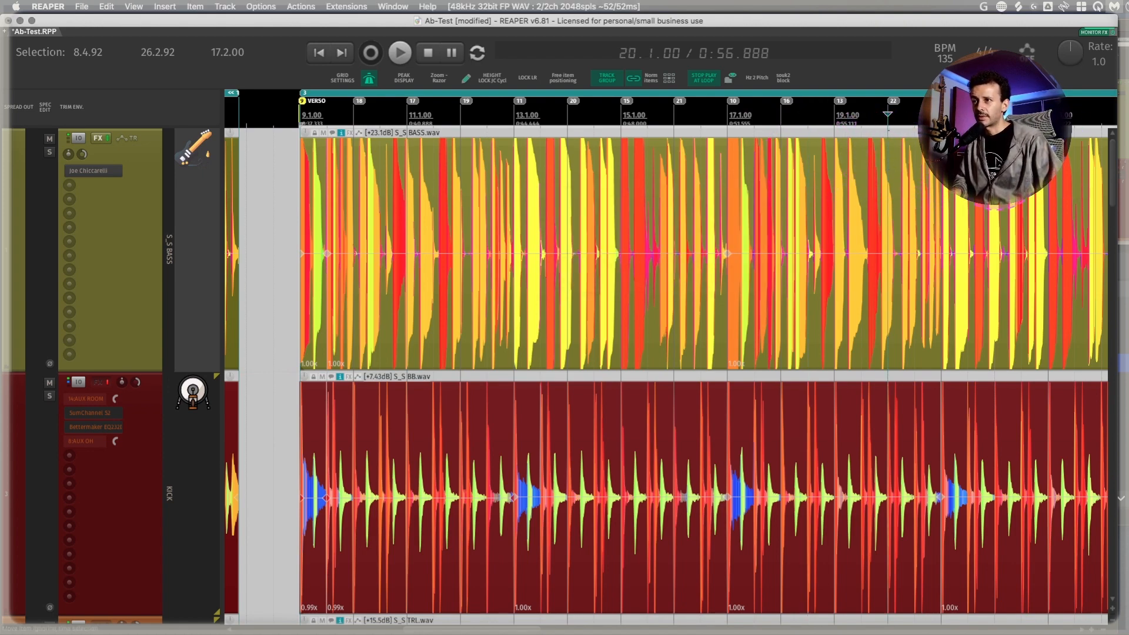
# Look up the action Item: Add stretch marker at mouse position by its shortcut in the action list.
pyautogui.moveTo(298, 424); pyautogui.dragTo(621, 425)
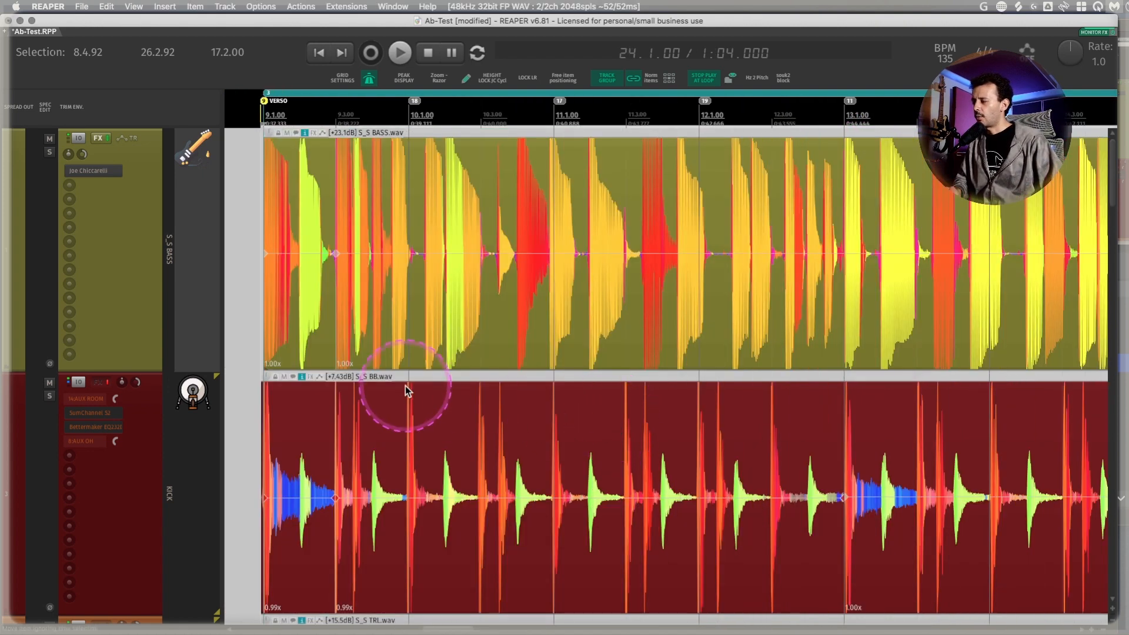
pyautogui.hscroll(-3, 406, 386)
pyautogui.scroll(4, 403, 382)
pyautogui.scroll(4, 404, 383)
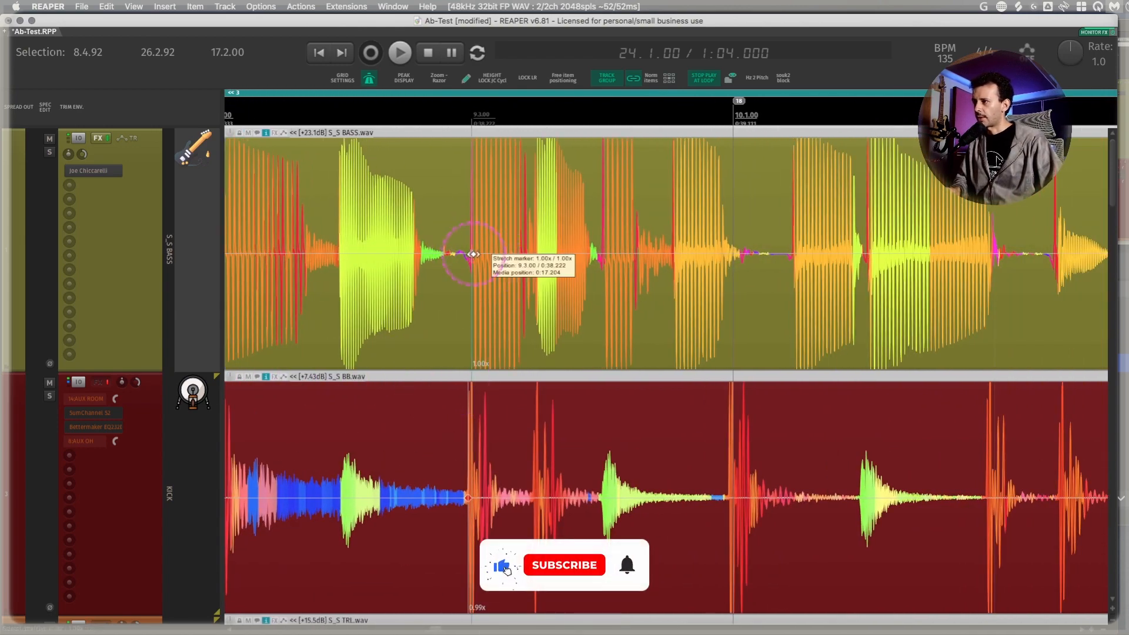
pyautogui.hotkey('shift', '/')
pyautogui.click(415, 362)
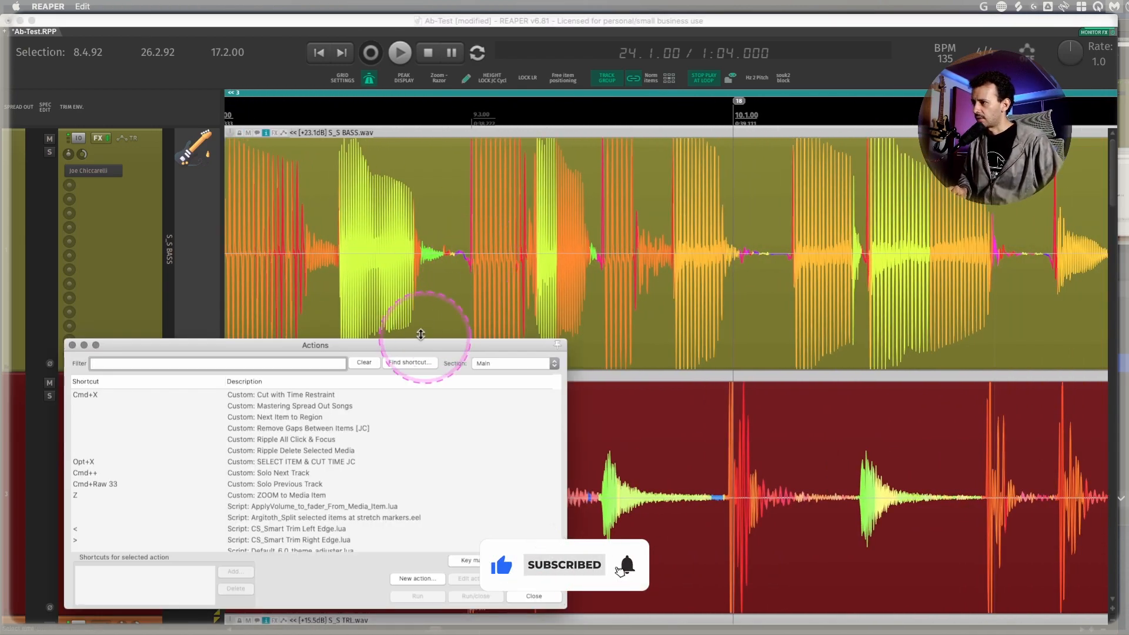
pyautogui.hotkey('ctrl', 'alt', 's')
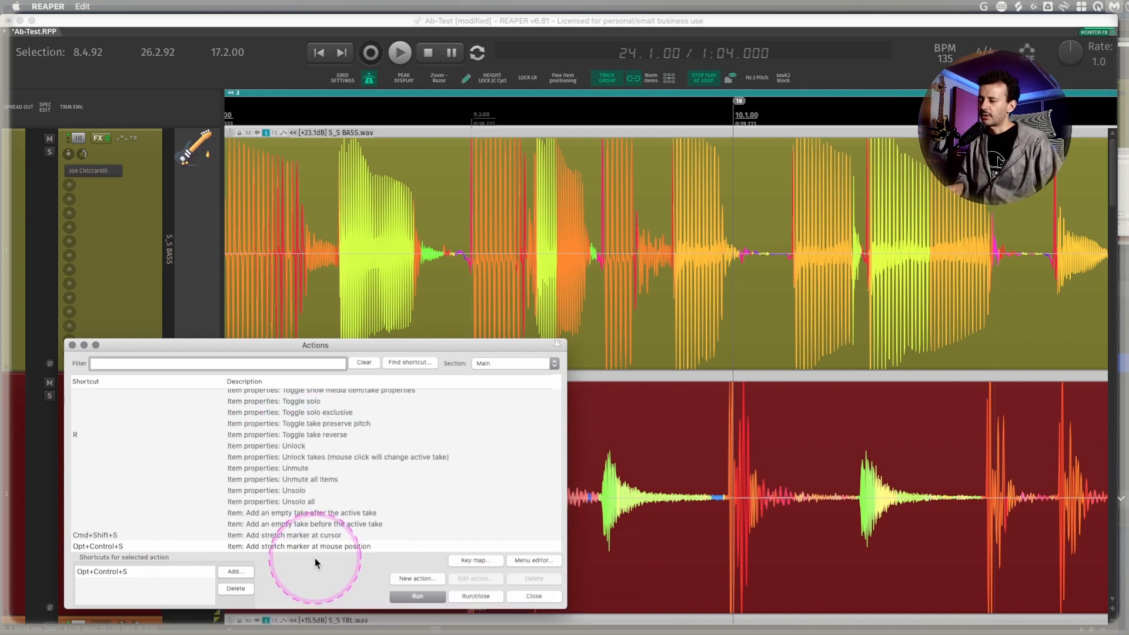
pyautogui.press('Escape')
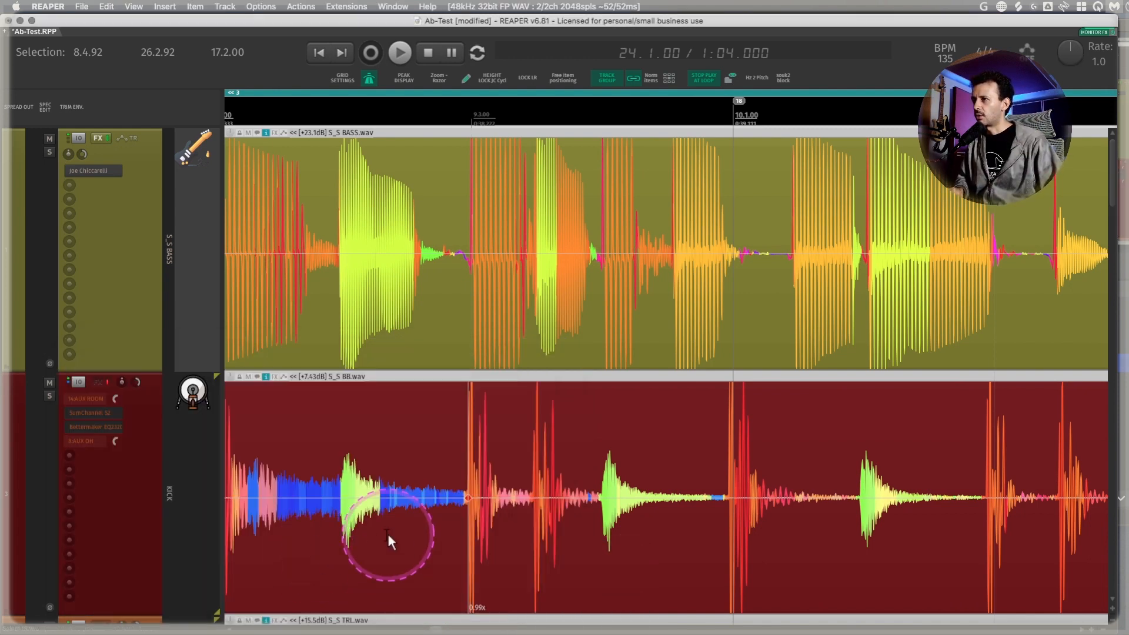
# Place stretch markers on the S_S BASS notes and S_S BB kicks nearest the marked downbeats throughout the VERSO region.
pyautogui.hscroll(-2, 505, 351)
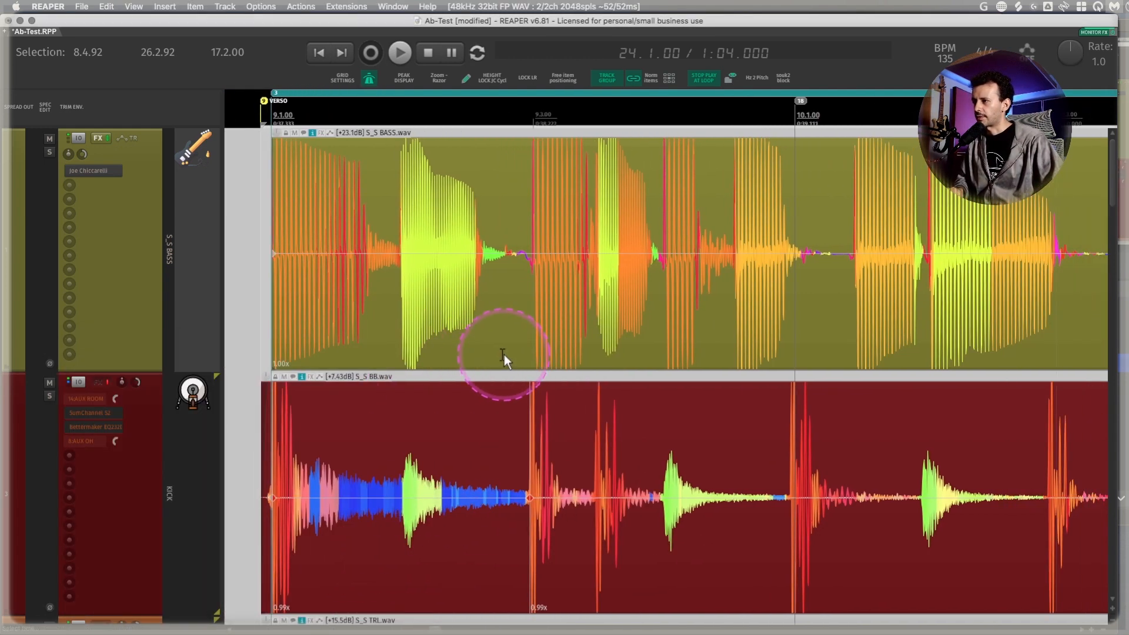
pyautogui.hscroll(4, 503, 355)
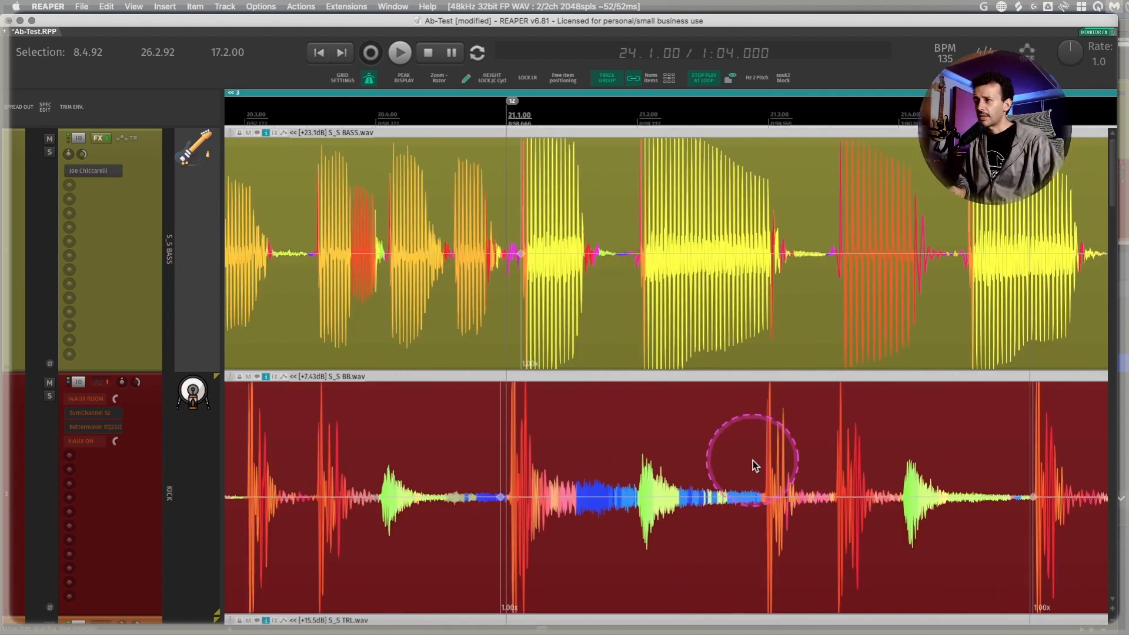
pyautogui.hscroll(-2, 753, 465)
pyautogui.click(753, 465)
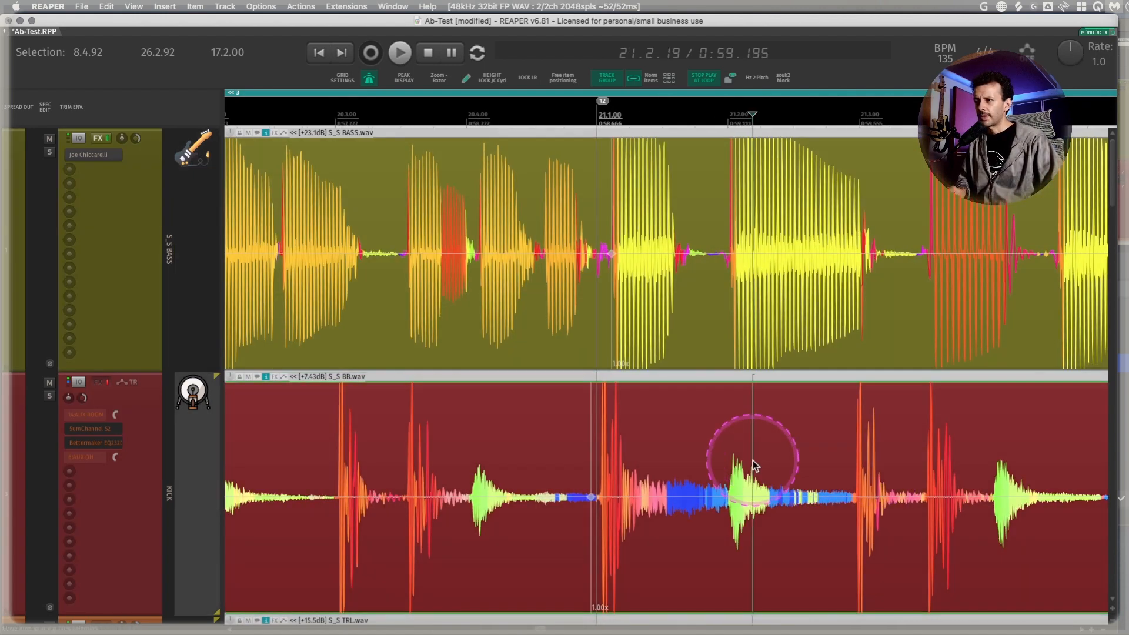
pyautogui.hscroll(-15, 647, 440)
pyautogui.hscroll(1, 647, 440)
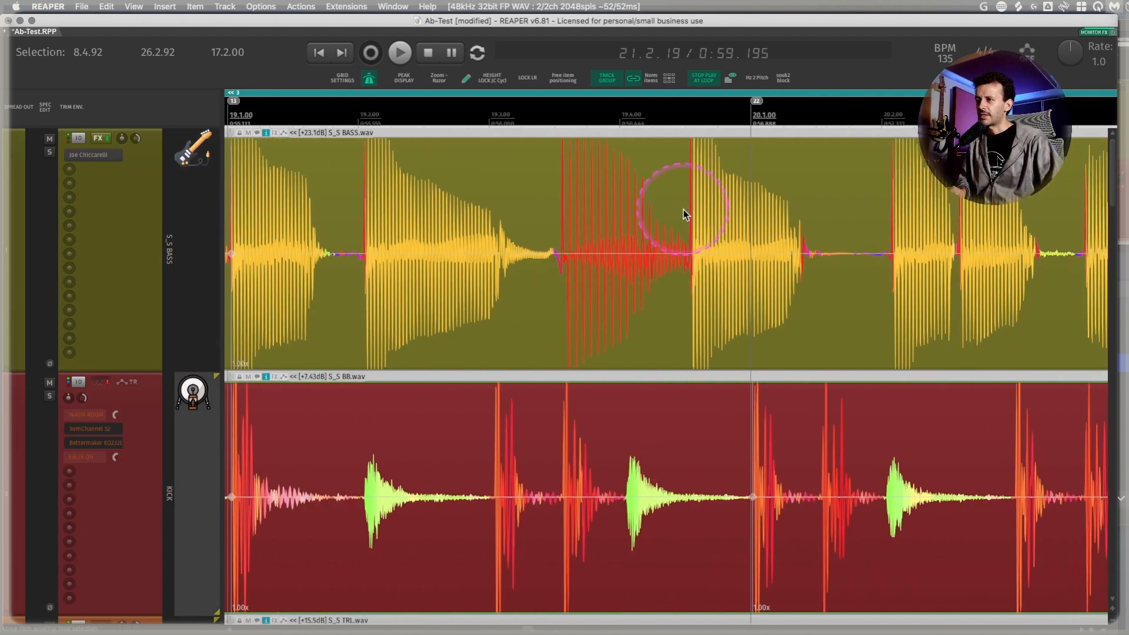
pyautogui.scroll(-8, 701, 201)
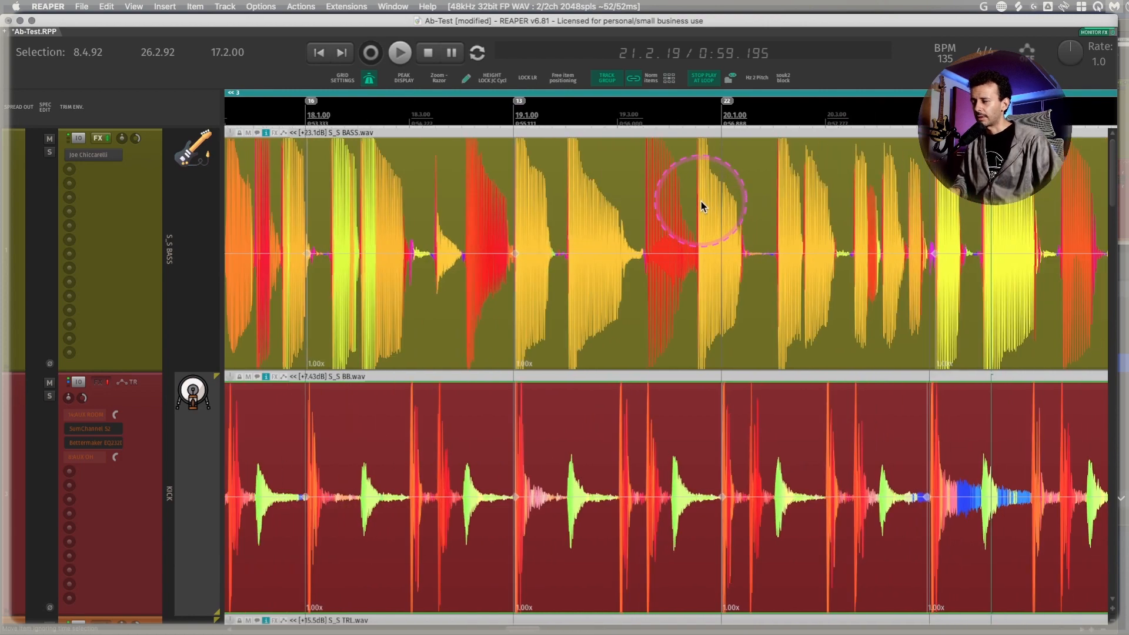
pyautogui.scroll(-2, 701, 201)
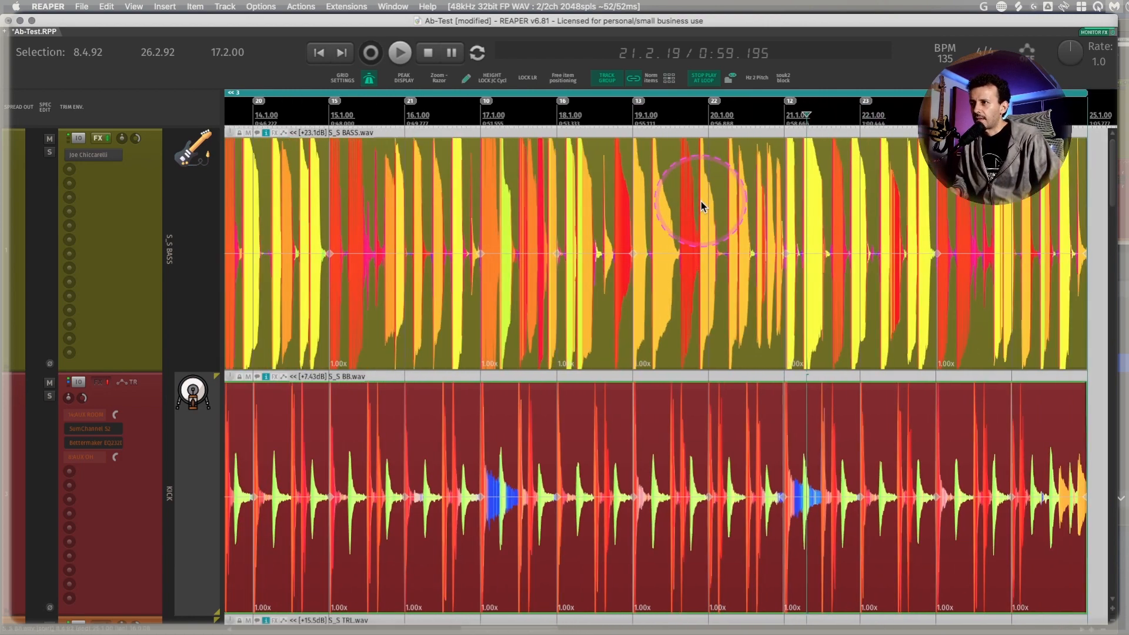
pyautogui.scroll(-3, 701, 201)
pyautogui.hscroll(-4, 700, 201)
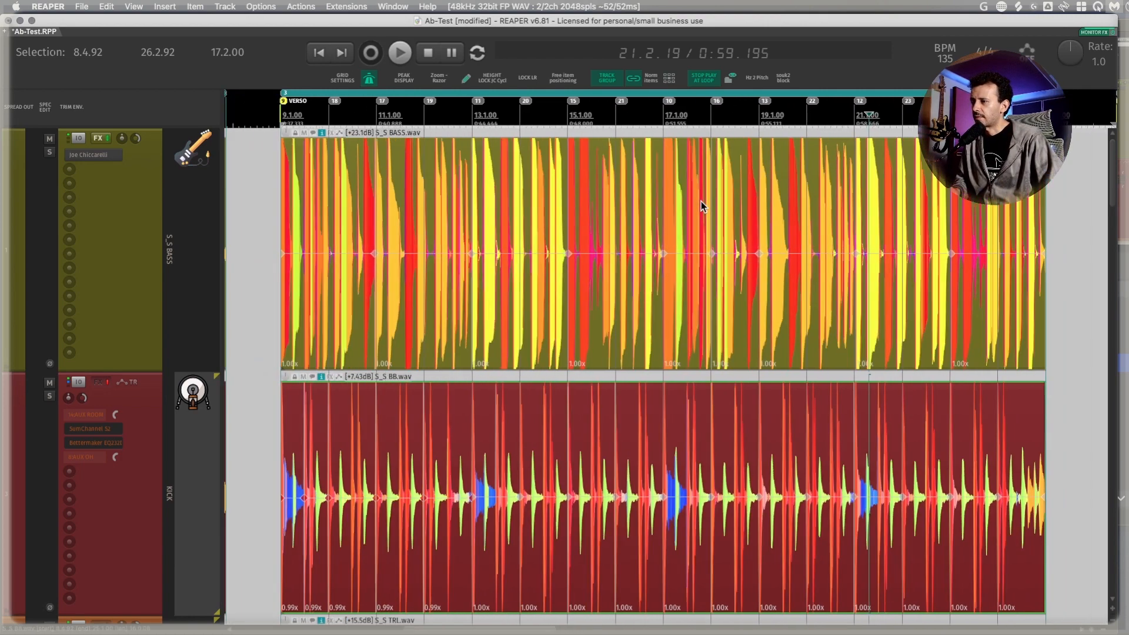
# Search the action list for SNAP STRETCH MARK and select Item: Snap stretch markers to grid.
pyautogui.hotkey('shift', '/')
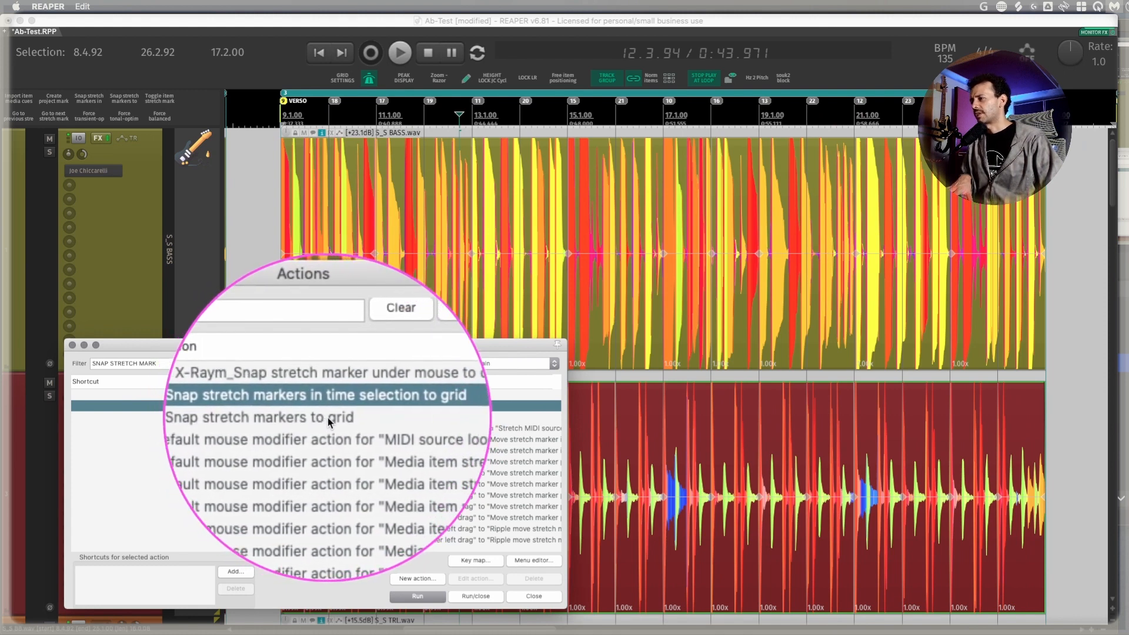
pyautogui.click(295, 417)
pyautogui.moveTo(267, 265); pyautogui.dragTo(414, 481)
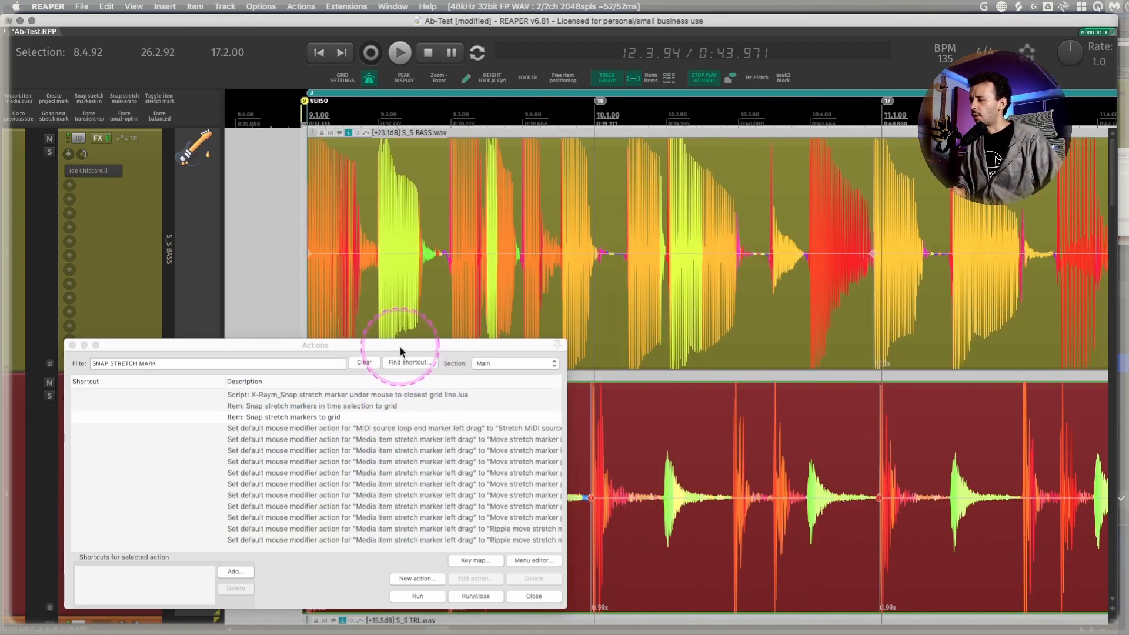
pyautogui.moveTo(397, 344); pyautogui.dragTo(674, 418)
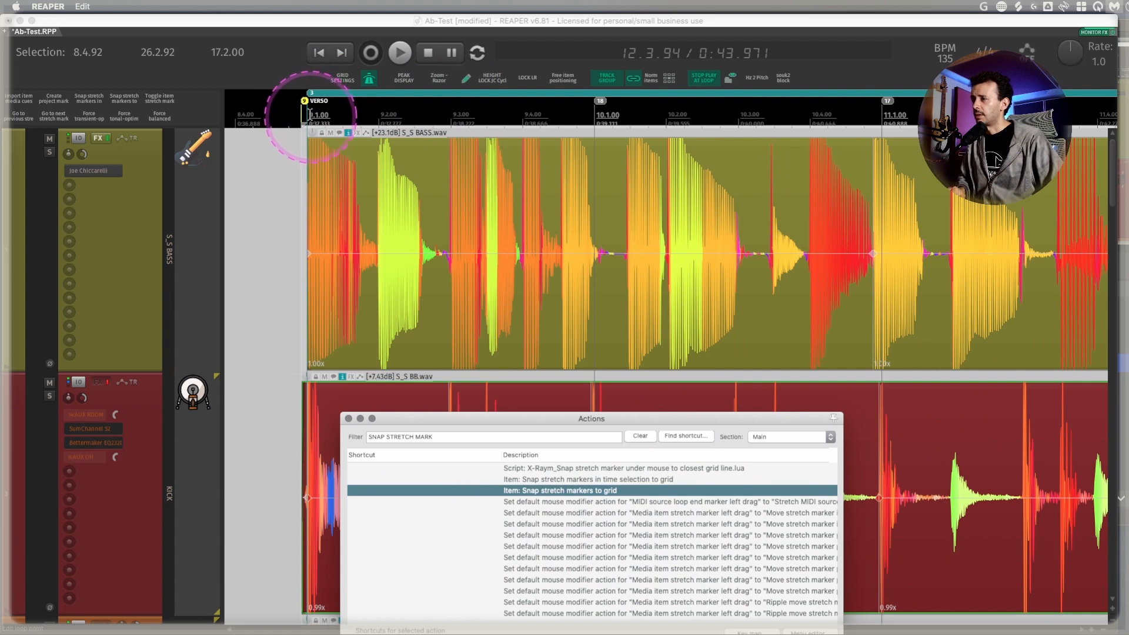
# Set the time selection from 9.1.00 to 12.1.00 and move the Actions window clear of the selected kick section.
pyautogui.moveTo(309, 114); pyautogui.dragTo(741, 116)
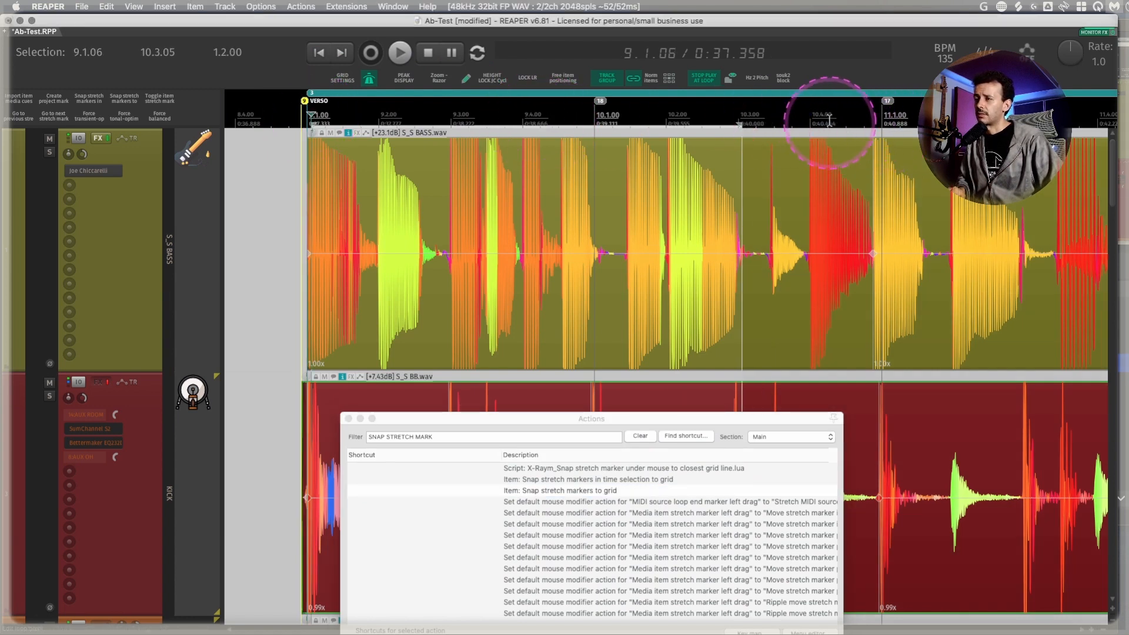
pyautogui.scroll(-3, 829, 121)
pyautogui.moveTo(976, 115); pyautogui.dragTo(470, 114)
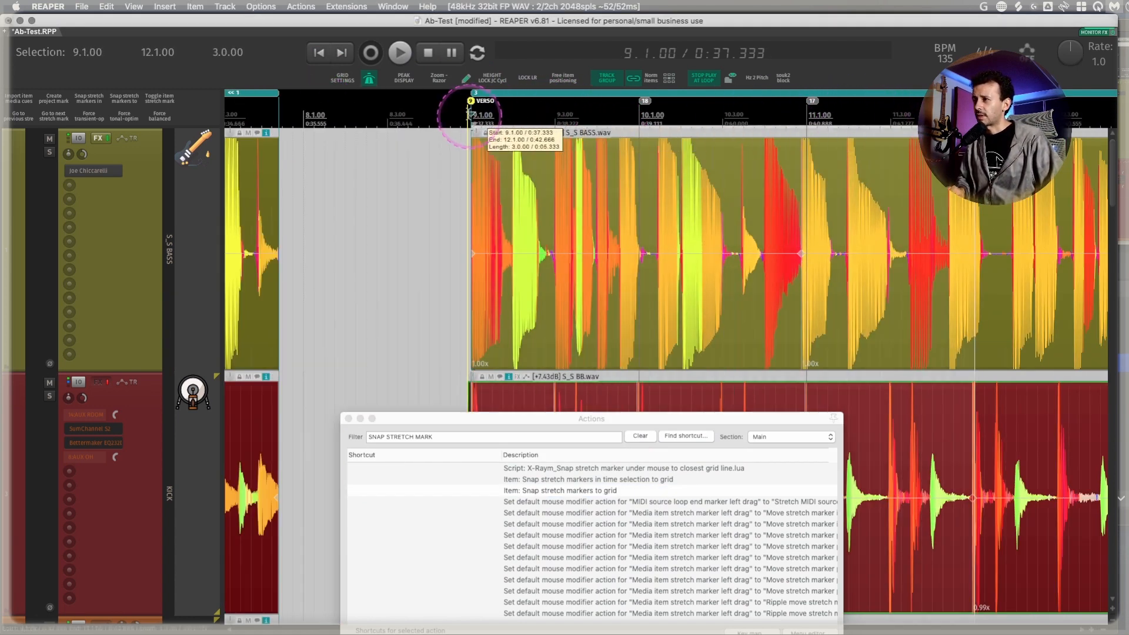
pyautogui.moveTo(724, 420); pyautogui.dragTo(470, 242)
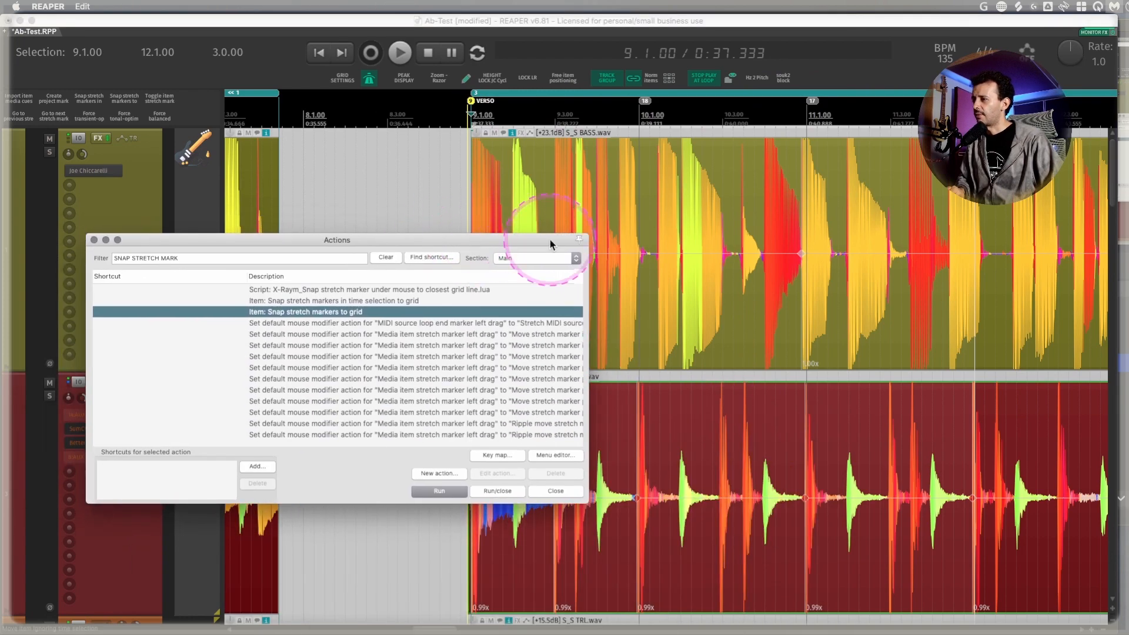
# Close the action list, try snapping the stretch markers between 9.1.00 and 12.1.00 to the grid, and play the section.
pyautogui.click(574, 491)
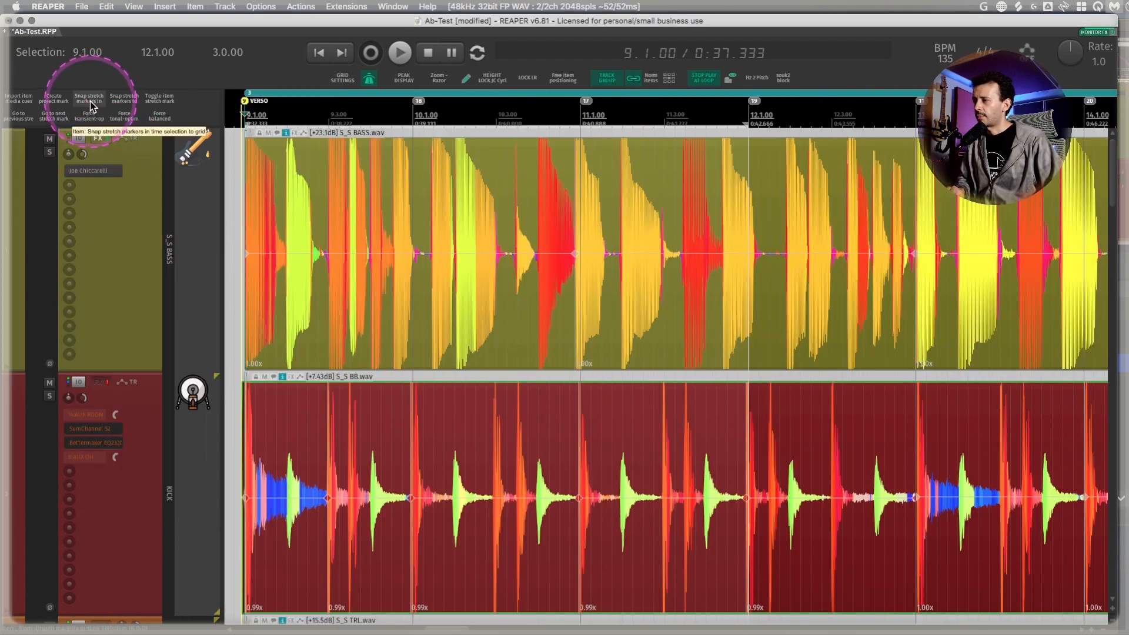
pyautogui.rightClick(189, 108)
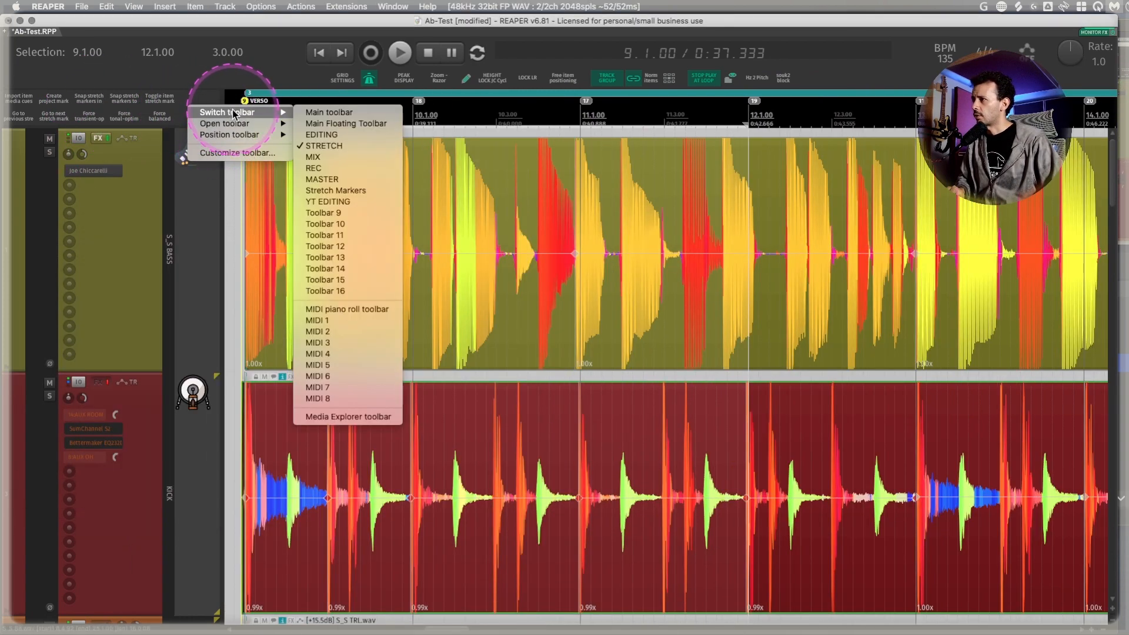
pyautogui.click(211, 99)
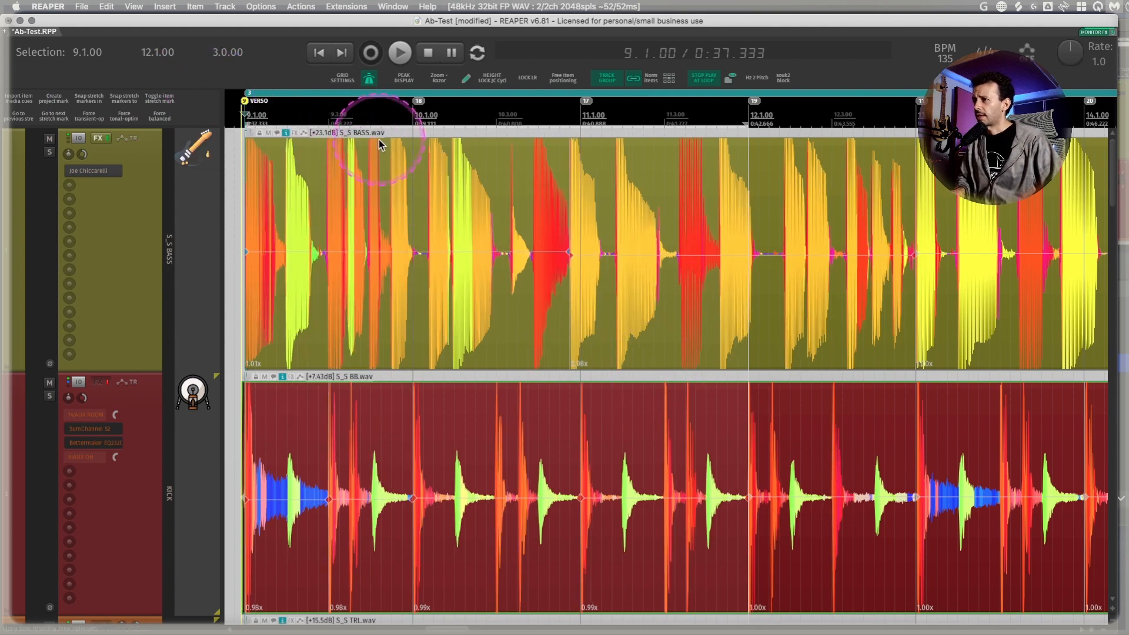
pyautogui.press('space')
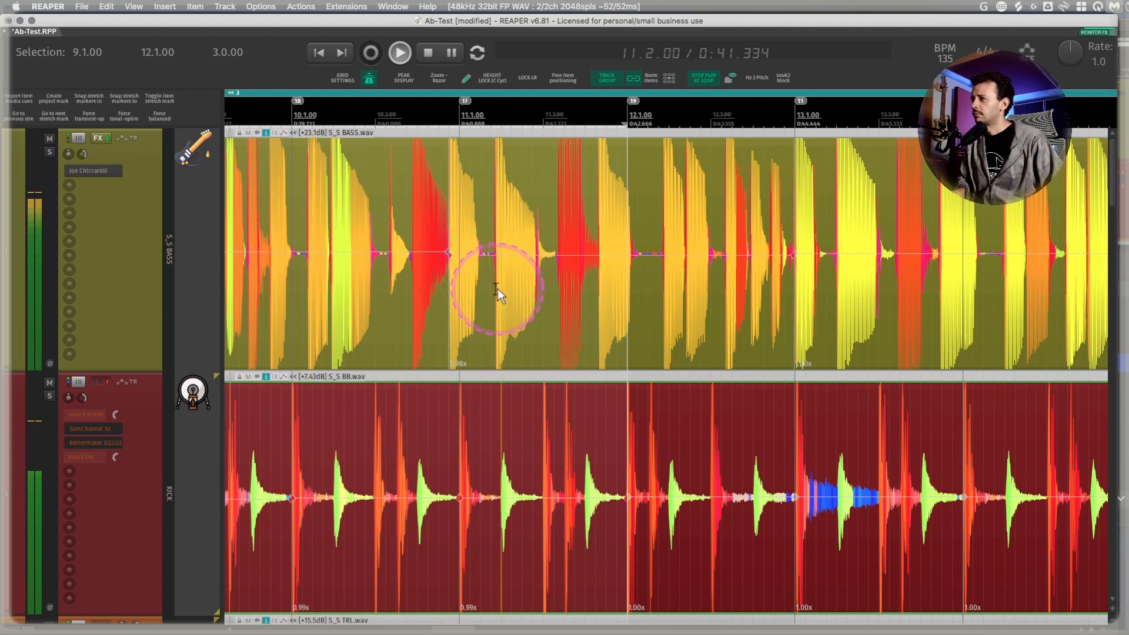
pyautogui.hscroll(-5, 498, 288)
pyautogui.press('space')
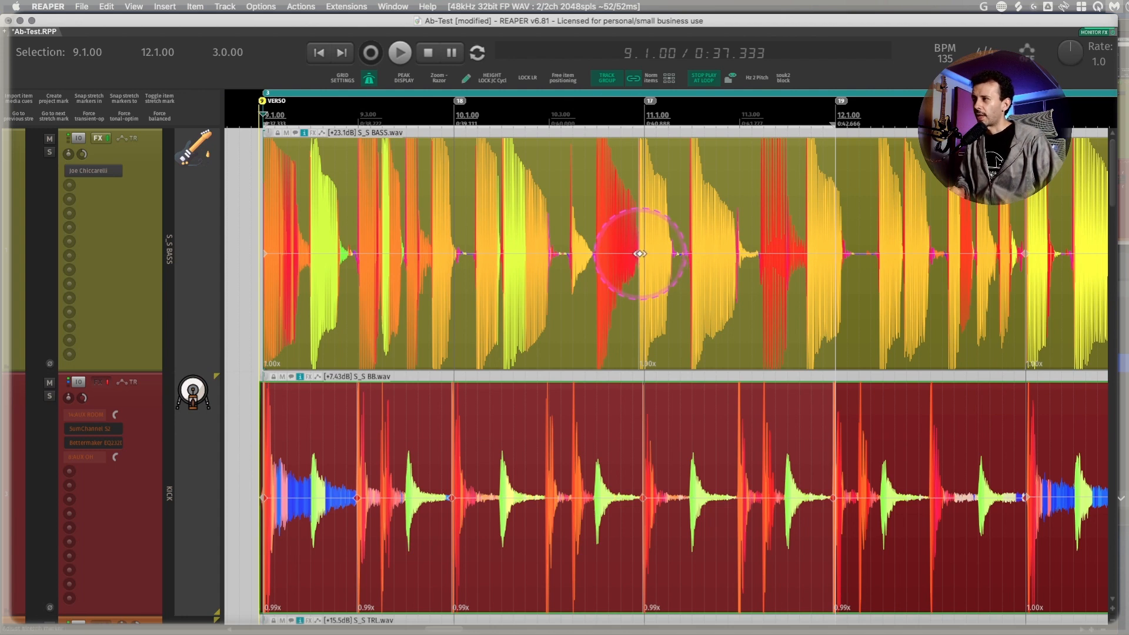
# Move the S_S BASS and kick stretch markers at bar 11 onto the 11.1.00 line, and check the markers through bar 15.
pyautogui.moveTo(639, 254); pyautogui.dragTo(646, 254)
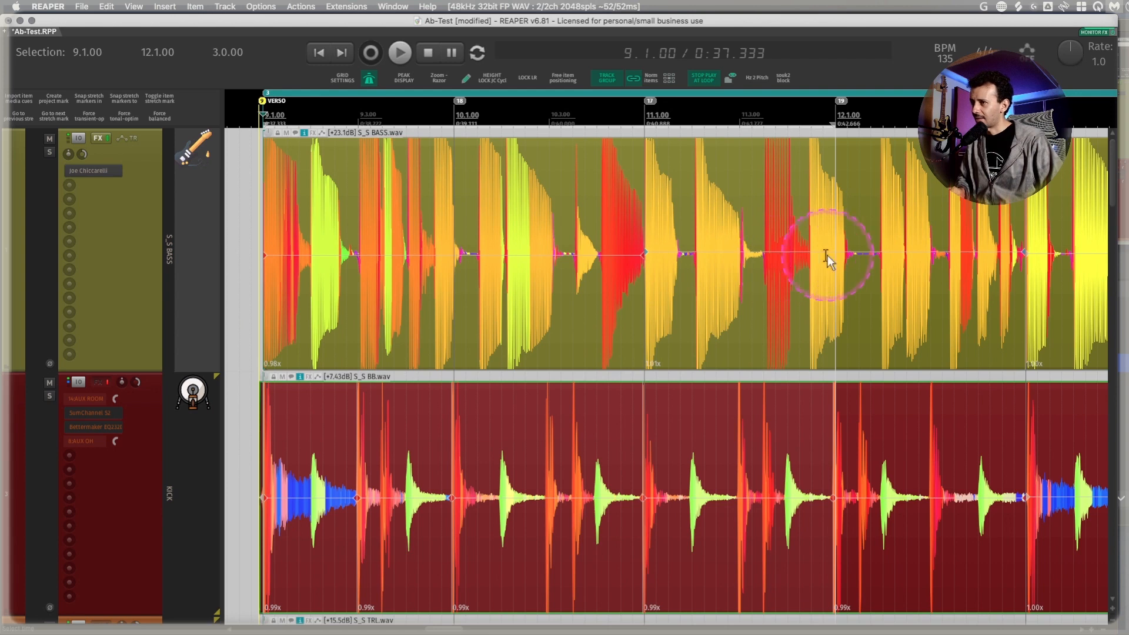
pyautogui.hscroll(1, 541, 251)
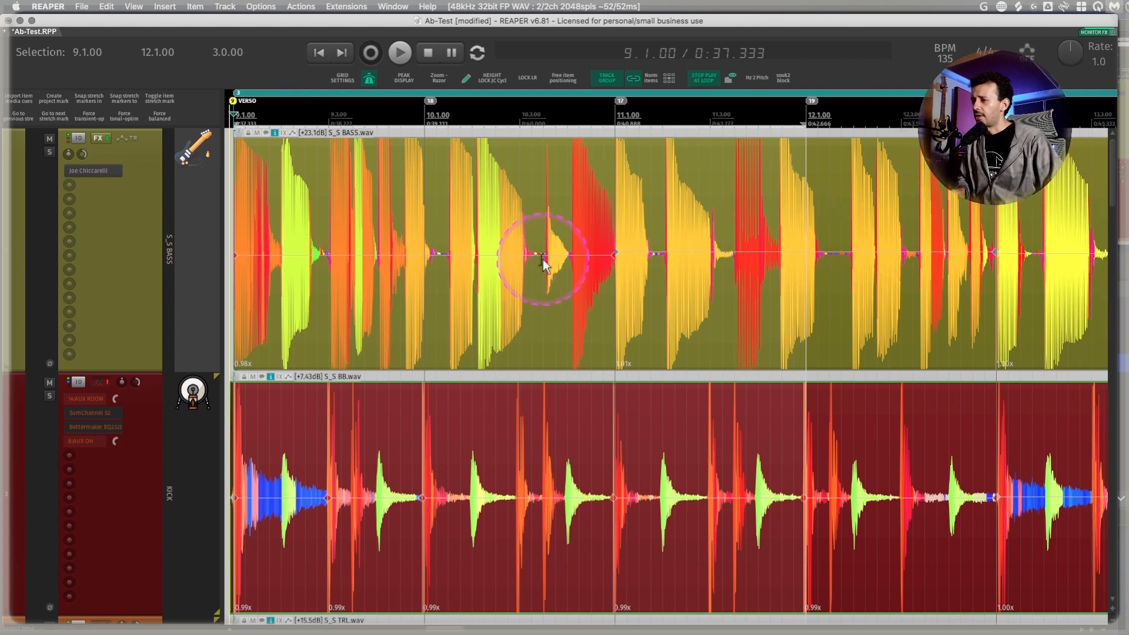
pyautogui.moveTo(612, 498); pyautogui.dragTo(616, 492)
pyautogui.click(654, 451)
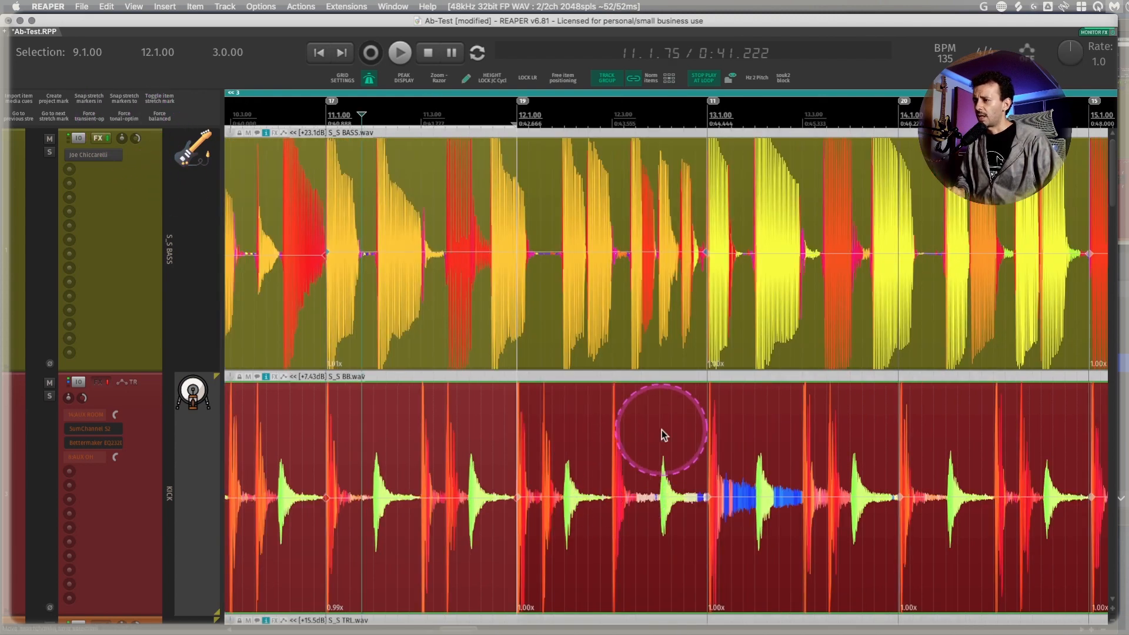
pyautogui.click(661, 432)
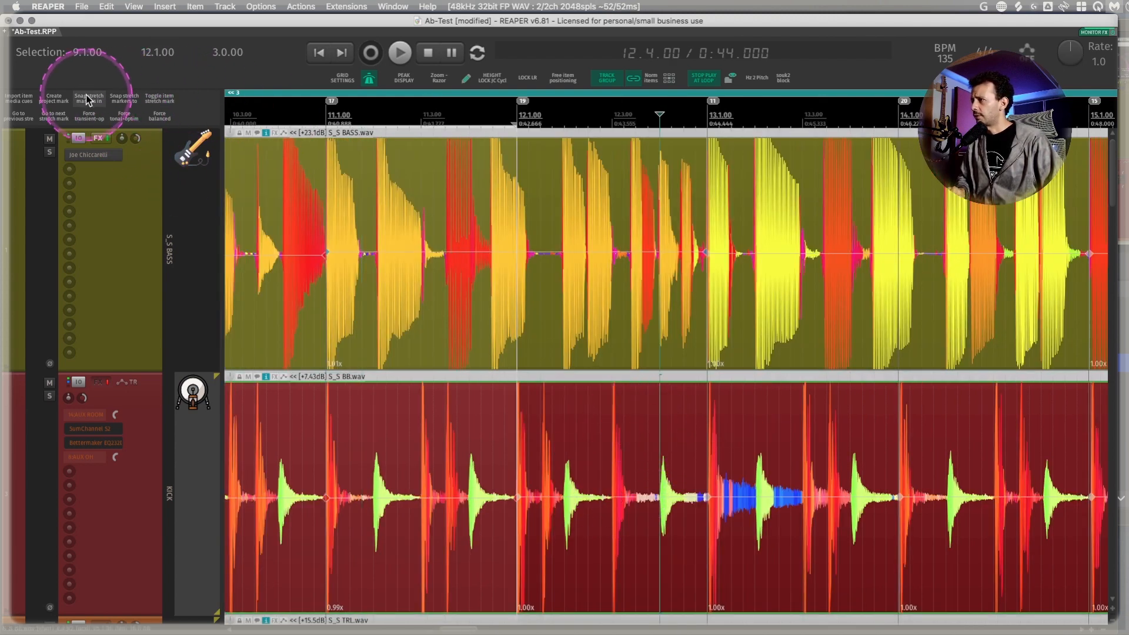
pyautogui.hscroll(4, 710, 495)
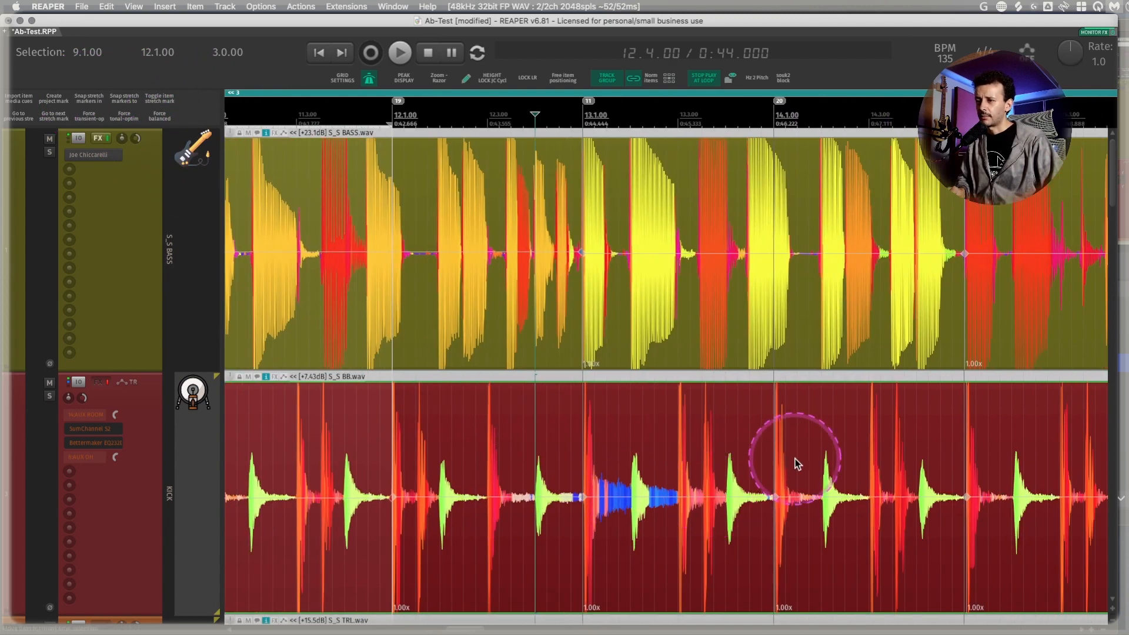
pyautogui.hscroll(2, 795, 459)
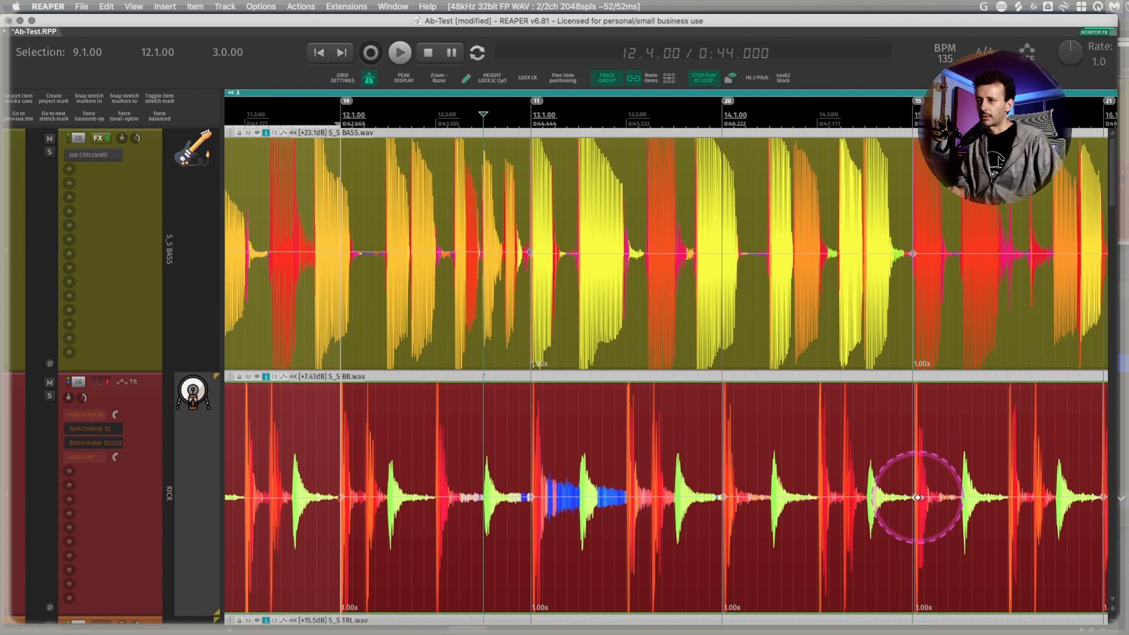
pyautogui.hscroll(-16, 594, 373)
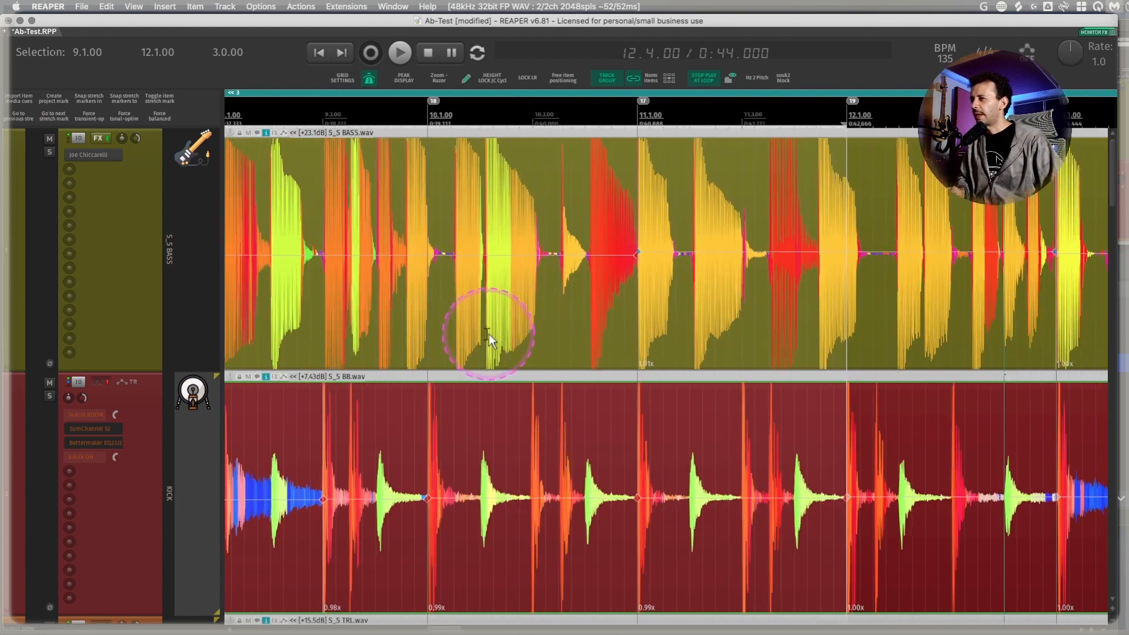
# Change the S_S BASS track's colour to white.
pyautogui.scroll(5, 488, 334)
pyautogui.doubleClick(186, 237)
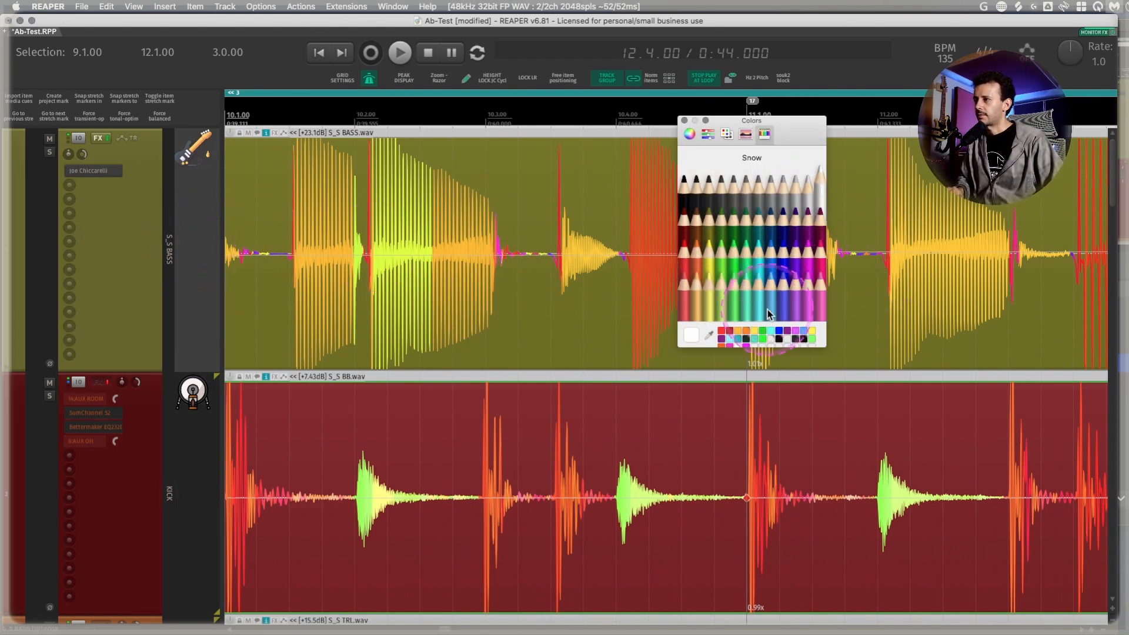
pyautogui.click(773, 311)
pyautogui.click(603, 289)
# Play through the VERSO region and nudge stray S_S BASS stretch markers onto their bar lines, including the one at 19.1.00.
pyautogui.press('space')
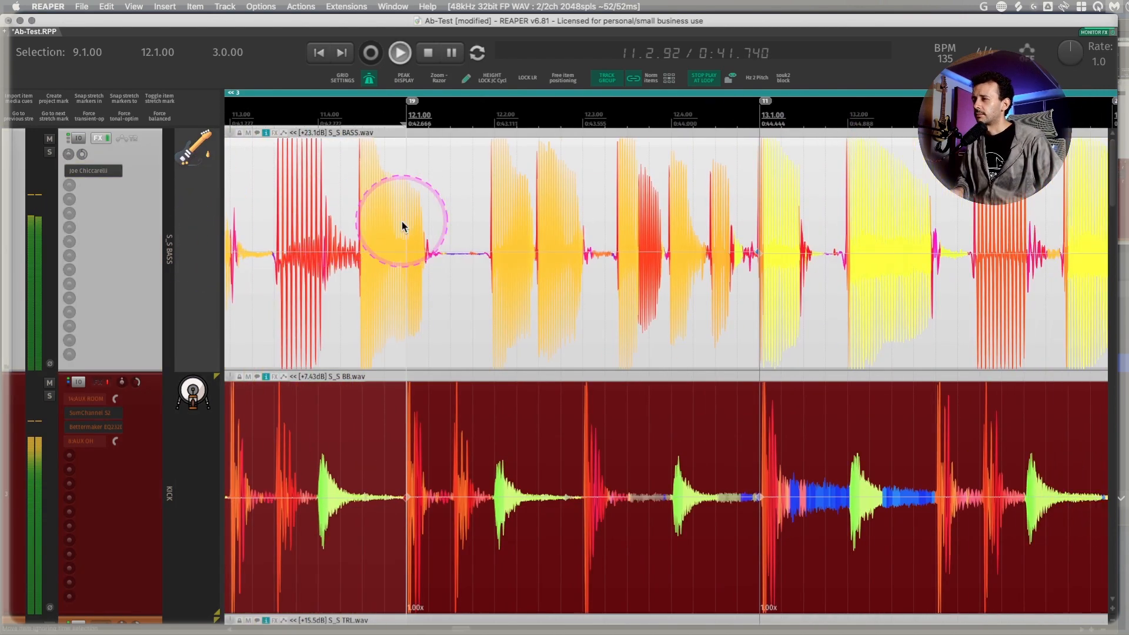
pyautogui.press('space')
pyautogui.moveTo(729, 251); pyautogui.dragTo(735, 252)
pyautogui.press('space')
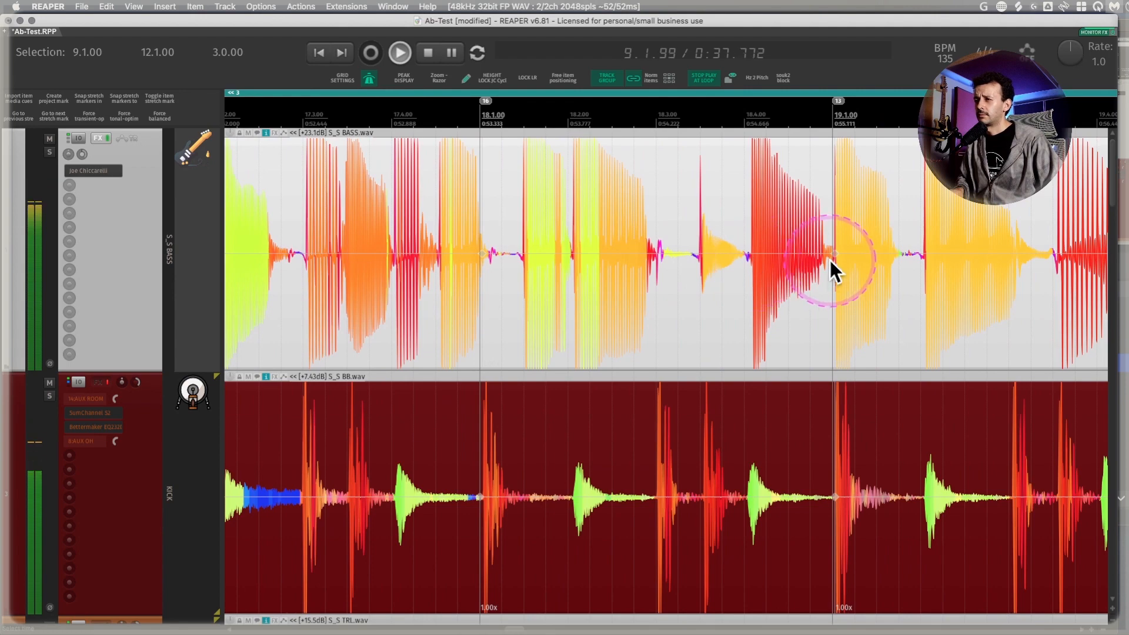
pyautogui.moveTo(835, 253); pyautogui.dragTo(830, 252)
# Set the time selection across the whole first VERSO region, from 9.1.00 to 25.1.00, and fit it in view.
pyautogui.hscroll(5, 761, 272)
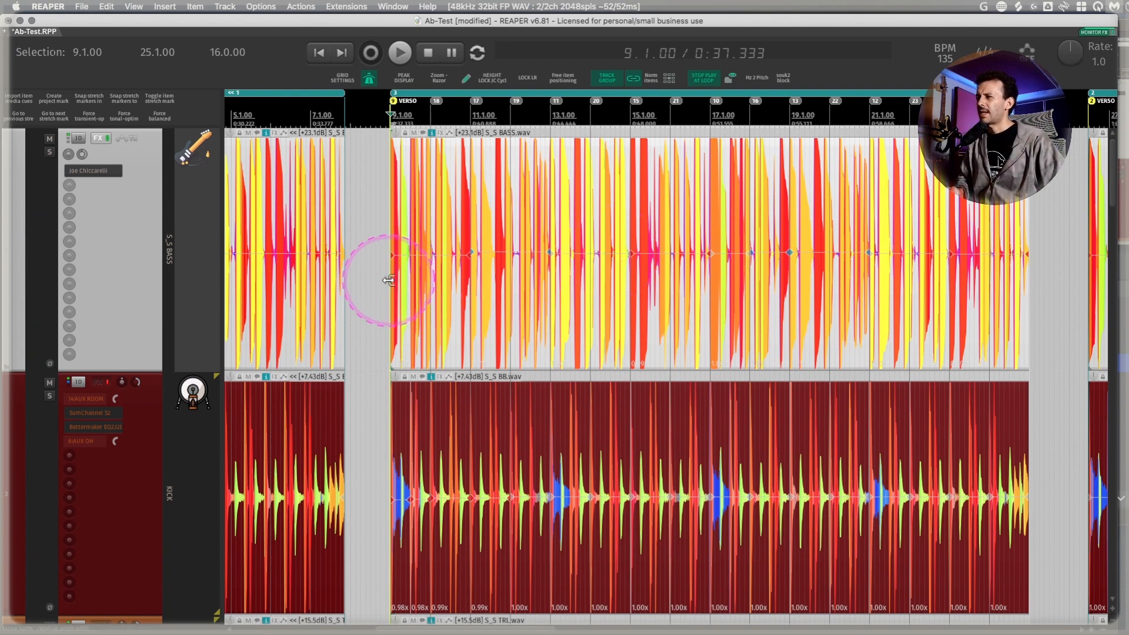
pyautogui.moveTo(390, 280); pyautogui.dragTo(1023, 467)
pyautogui.press('z')
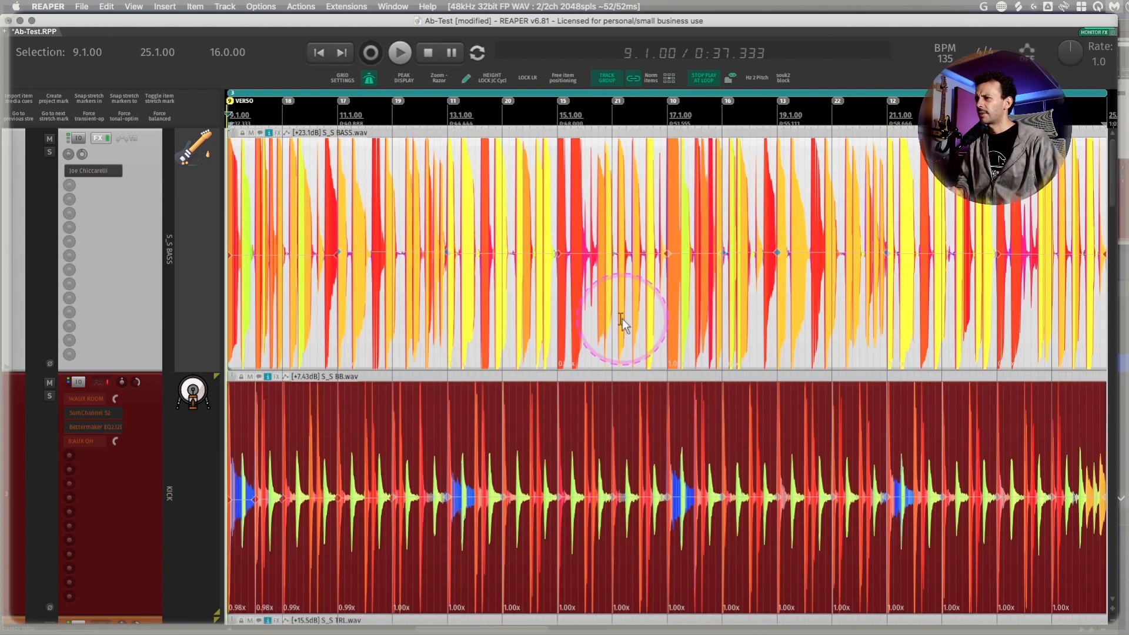
# Search the action list for QUANTIZE and run the script spk77_Quantize stretch markers.eel.
pyautogui.click(572, 176)
pyautogui.hotkey('shift', '/')
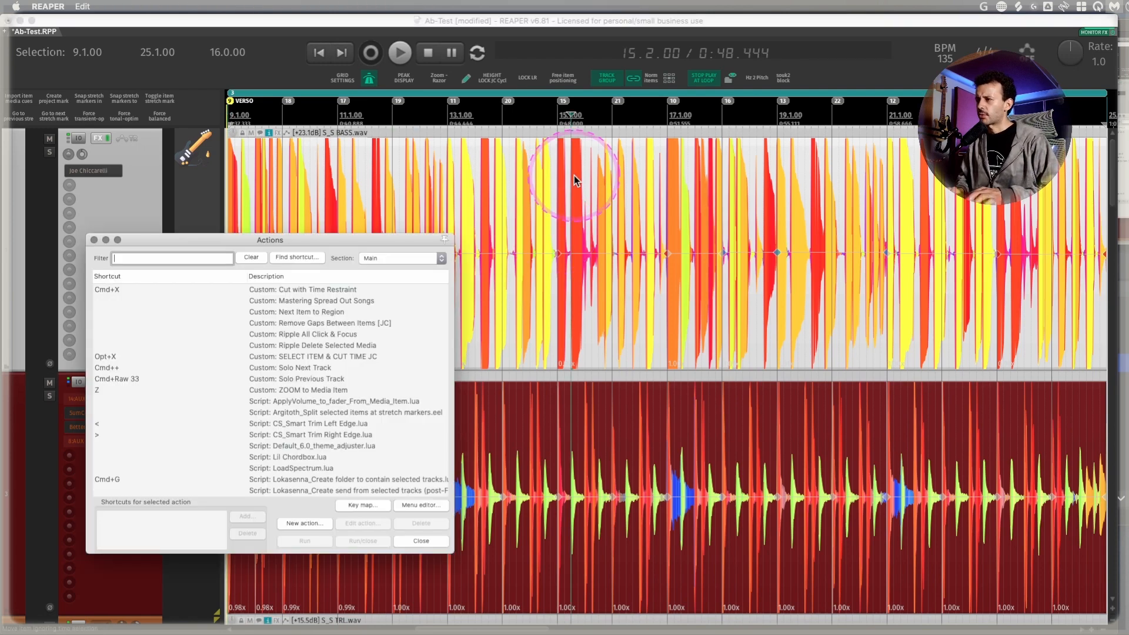
pyautogui.write('QUANTIZE')
pyautogui.click(310, 289)
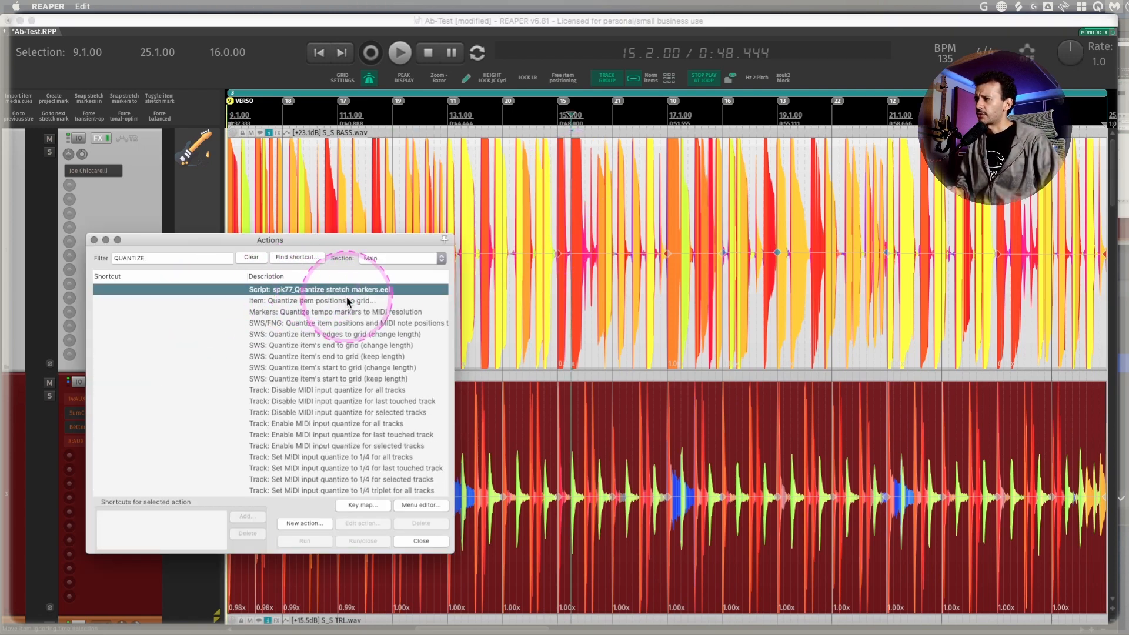
pyautogui.click(320, 541)
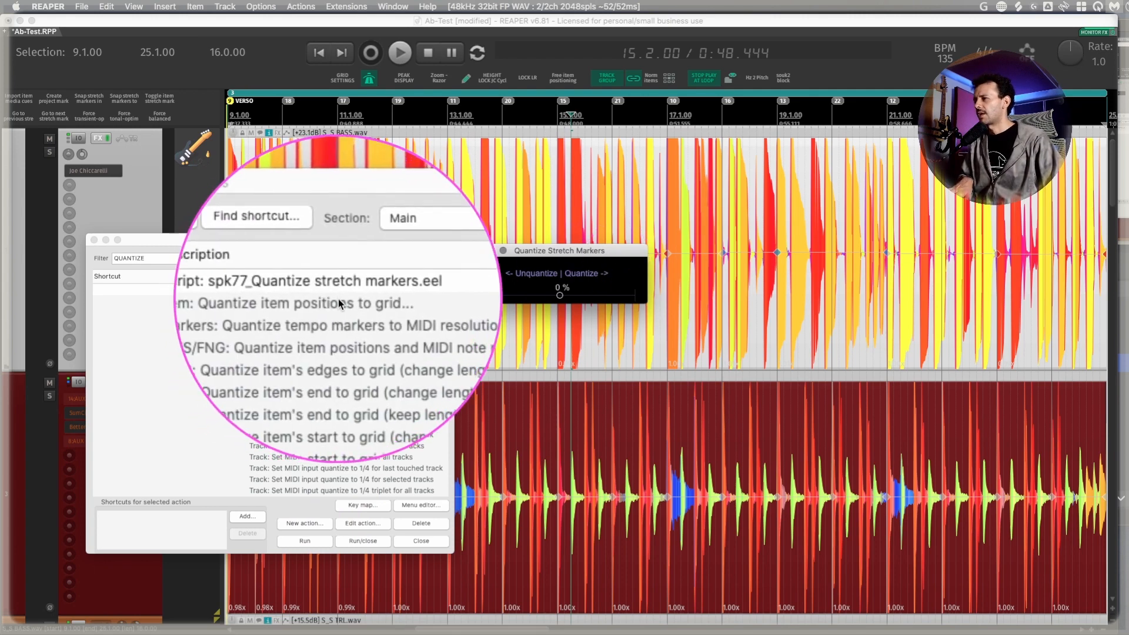
# Try different stretch marker quantize strengths up to 100 % during playback, and close the action list and the quantize window.
pyautogui.click(559, 292)
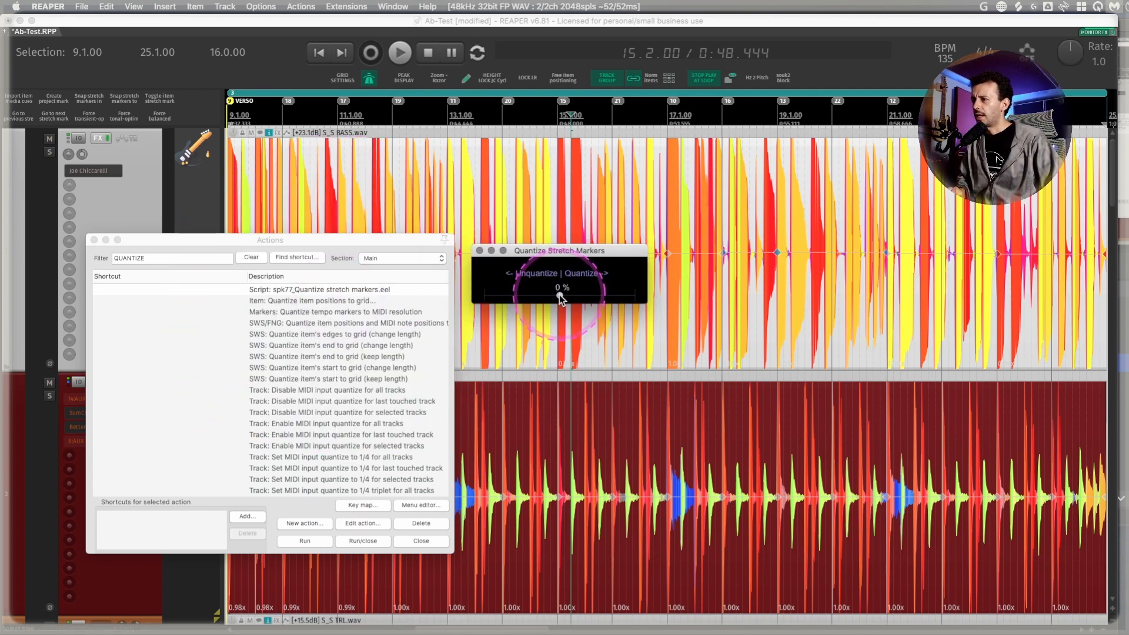
pyautogui.moveTo(558, 295); pyautogui.dragTo(606, 298)
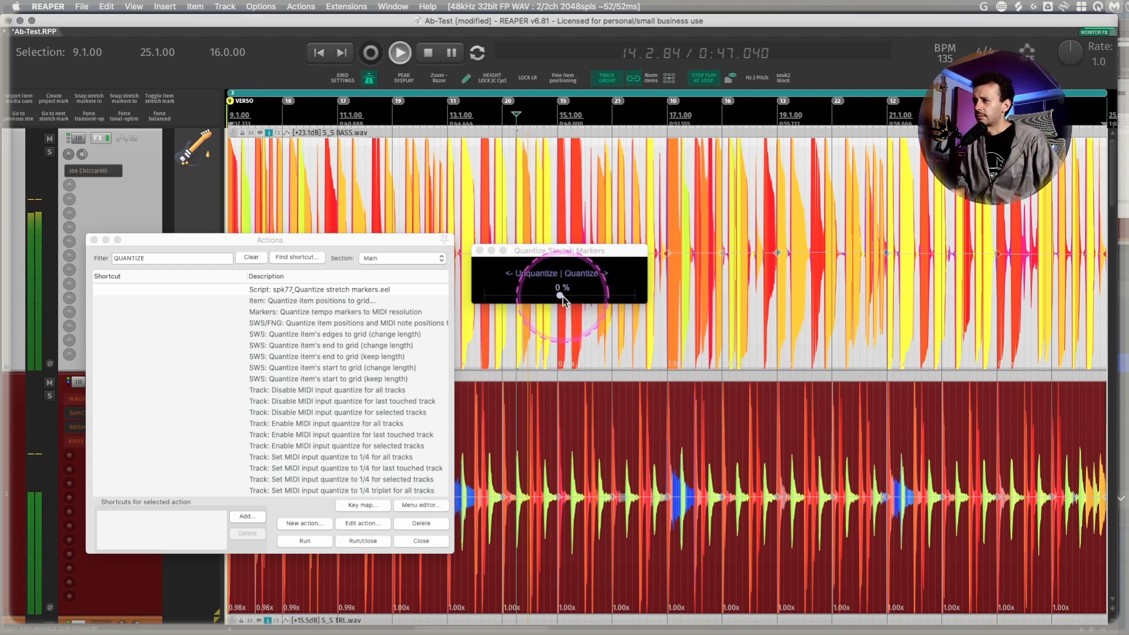
pyautogui.moveTo(560, 295); pyautogui.dragTo(582, 296)
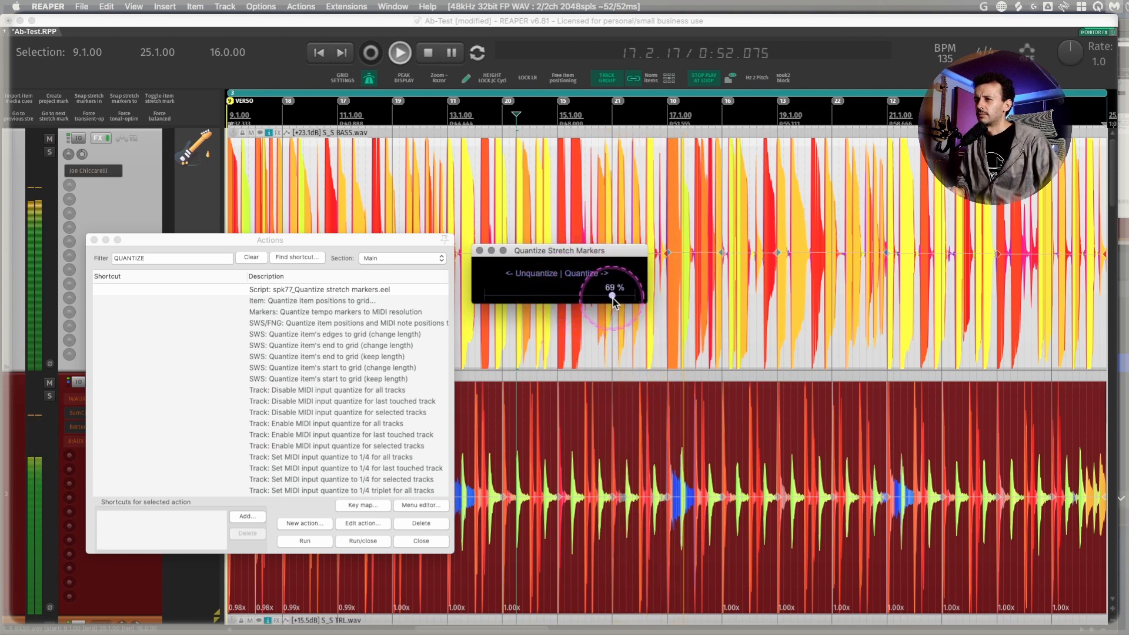
pyautogui.moveTo(560, 295); pyautogui.dragTo(586, 296)
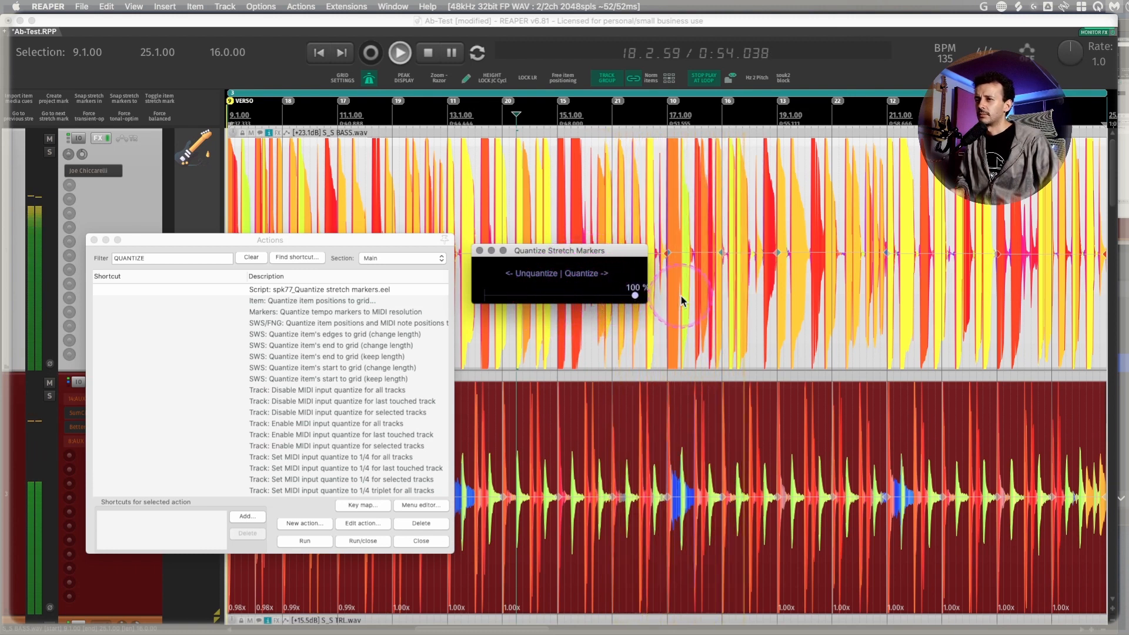
pyautogui.moveTo(680, 300); pyautogui.dragTo(681, 300)
pyautogui.click(589, 188)
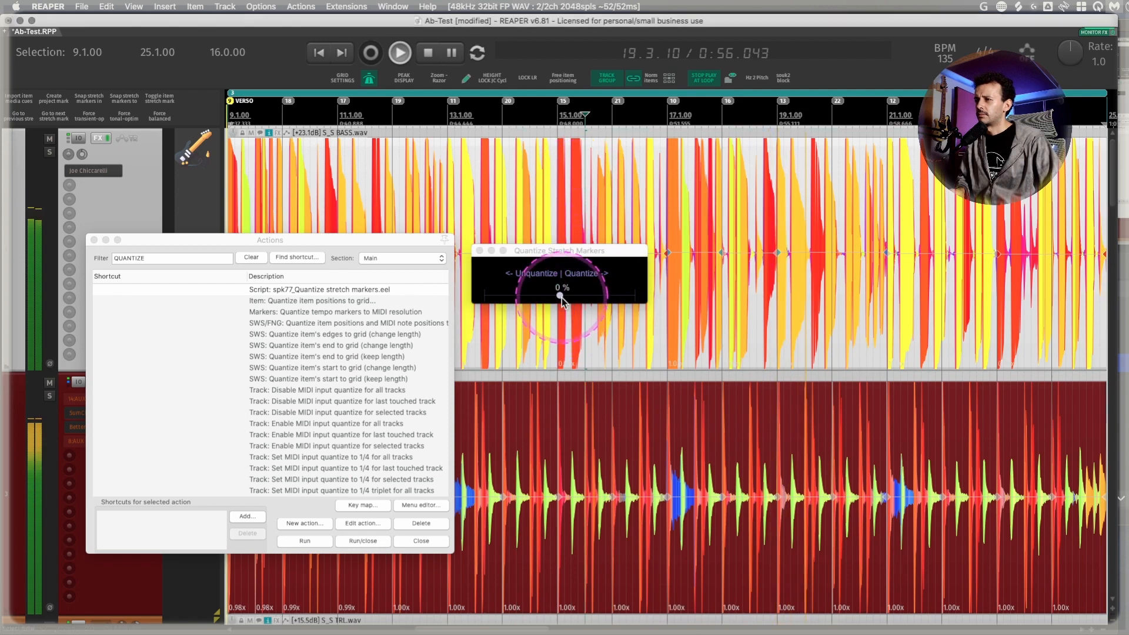
pyautogui.moveTo(560, 295); pyautogui.dragTo(584, 298)
pyautogui.click(214, 242)
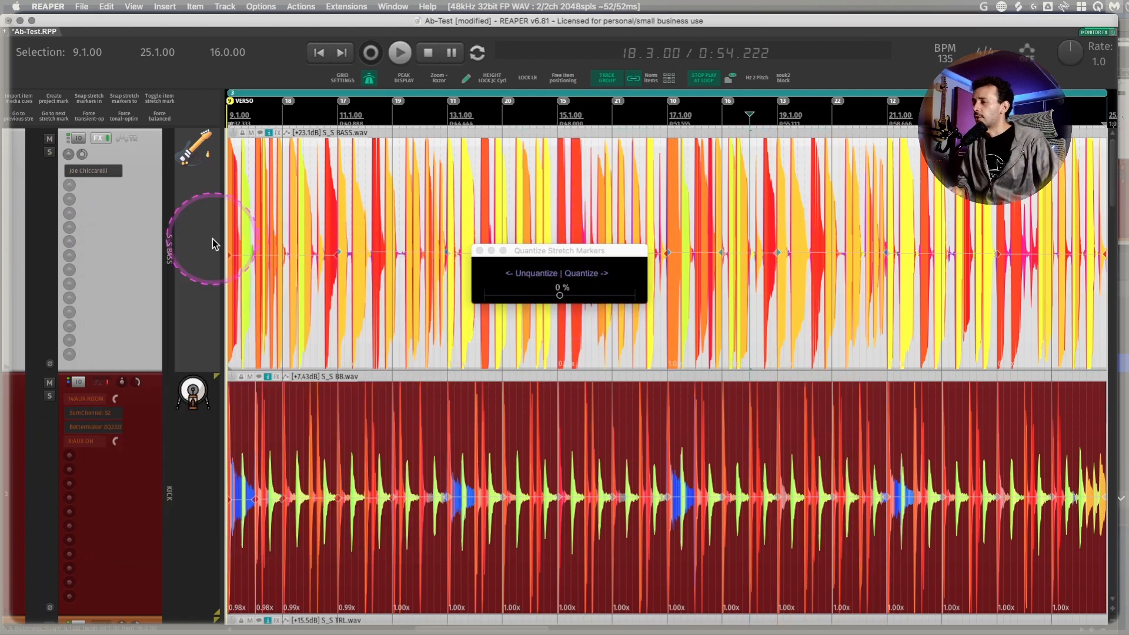
pyautogui.click(479, 251)
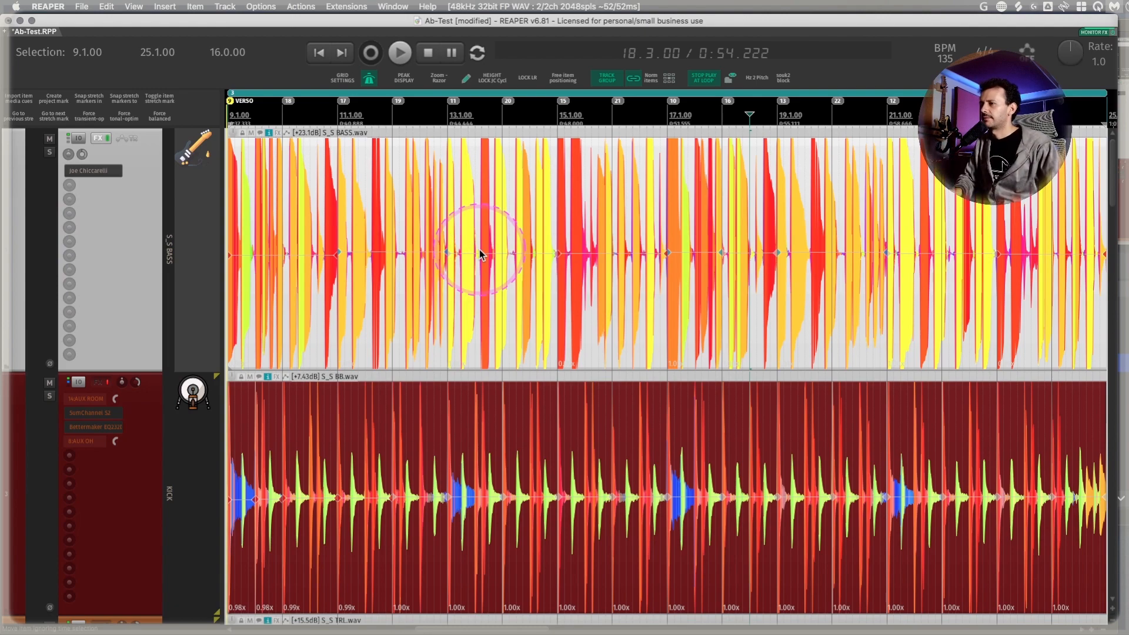
# Display all the drum tracks and play the second VERSO region from 26.1.00.
pyautogui.scroll(-5, 480, 253)
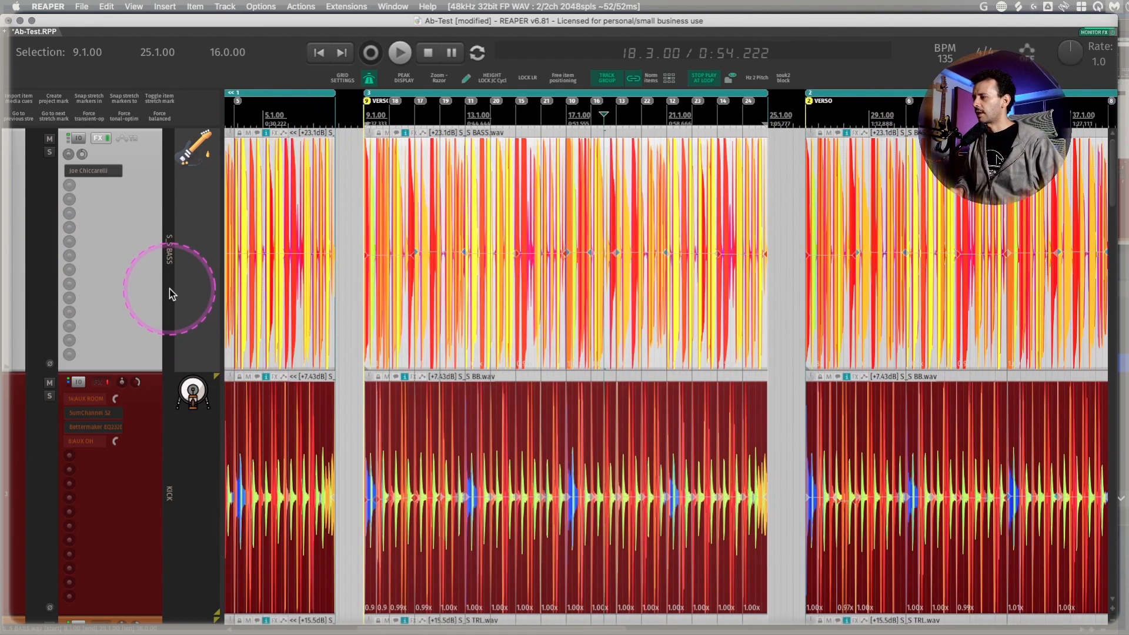
pyautogui.scroll(-10, 170, 294)
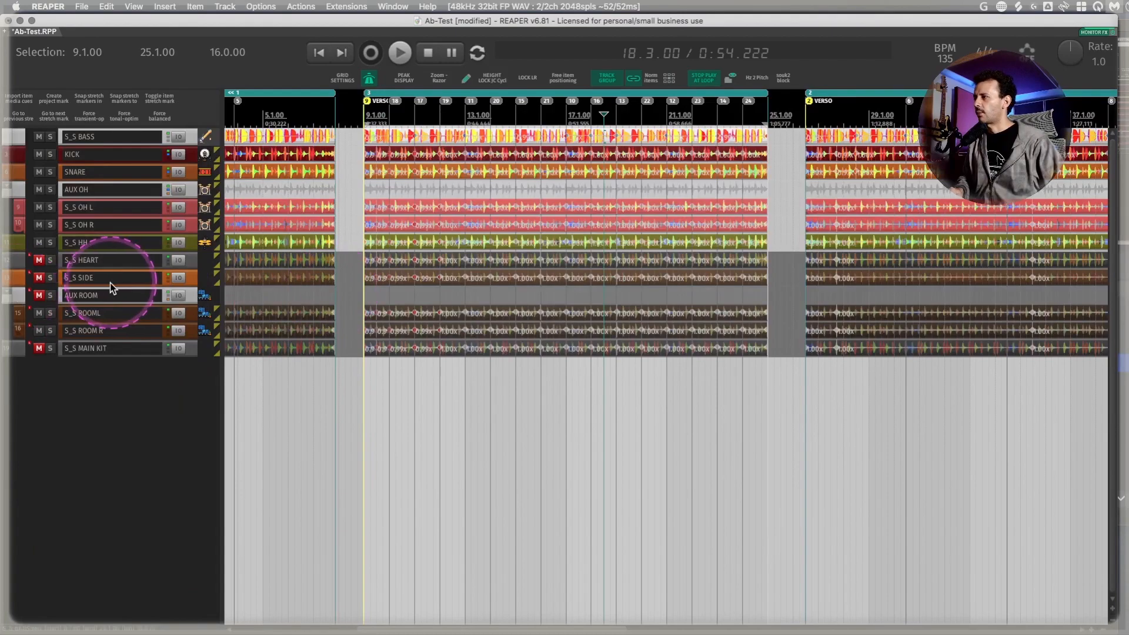
pyautogui.scroll(6, 113, 288)
pyautogui.scroll(-4, 113, 287)
pyautogui.scroll(-2, 113, 287)
pyautogui.press('2')
pyautogui.press('space')
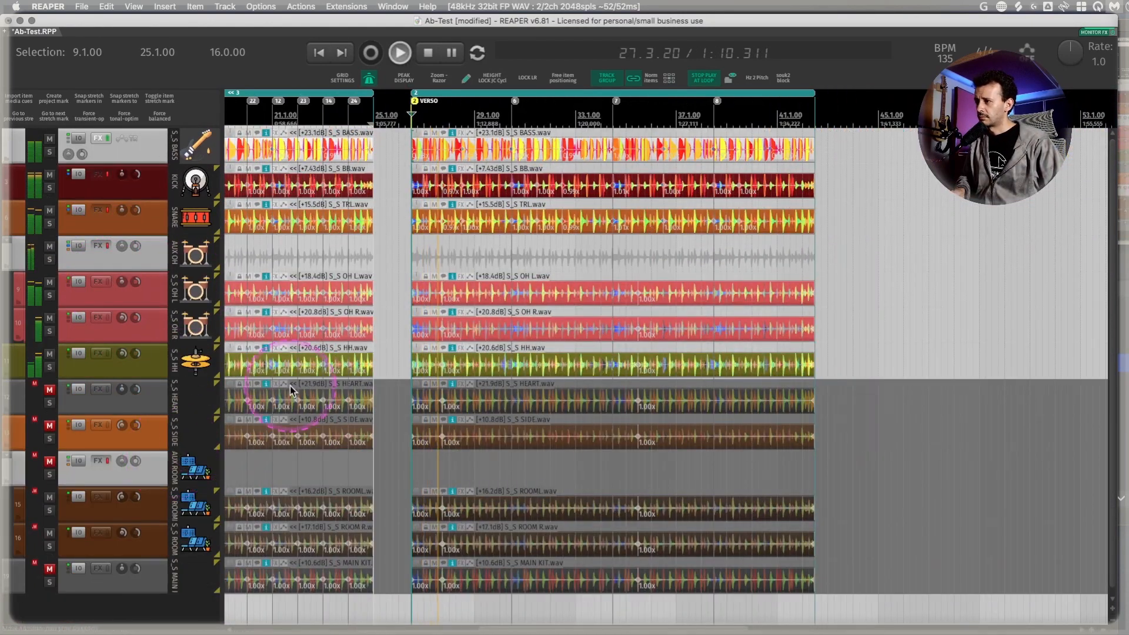
pyautogui.scroll(8, 391, 309)
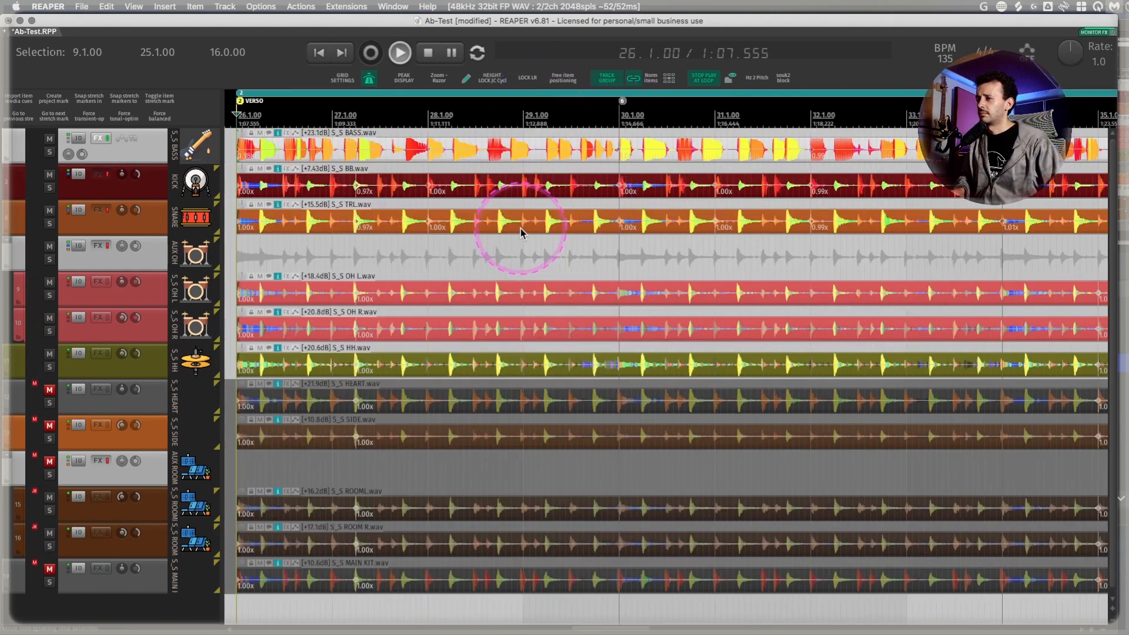
pyautogui.press('2')
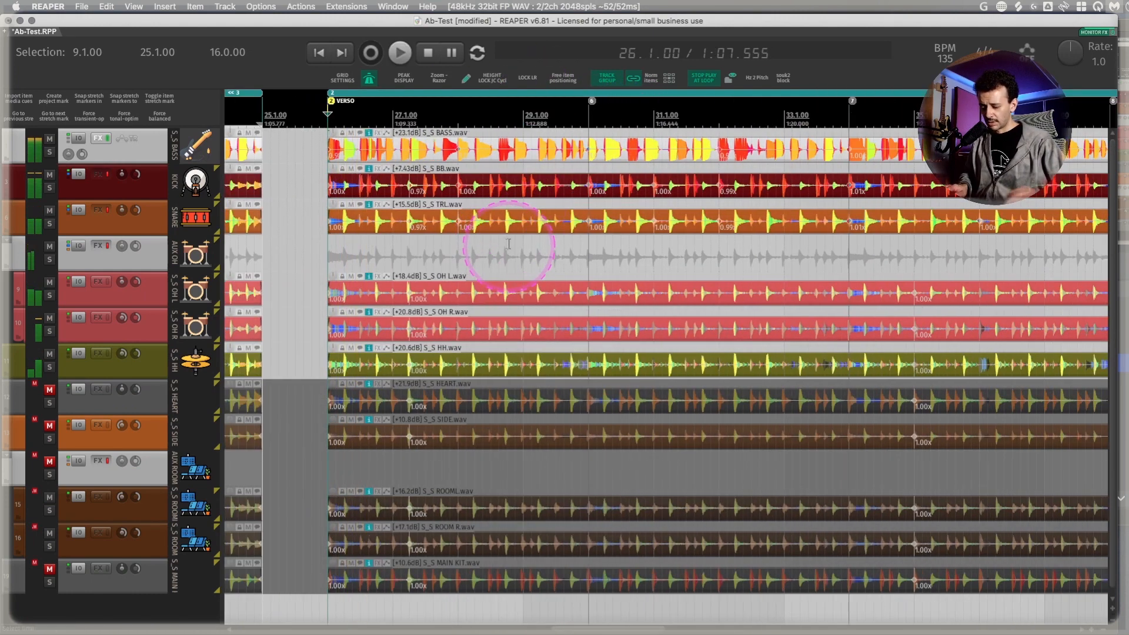
# Open the Track Manager and hide the S_S HEART track from the track control panel.
pyautogui.press('super+alt+m')
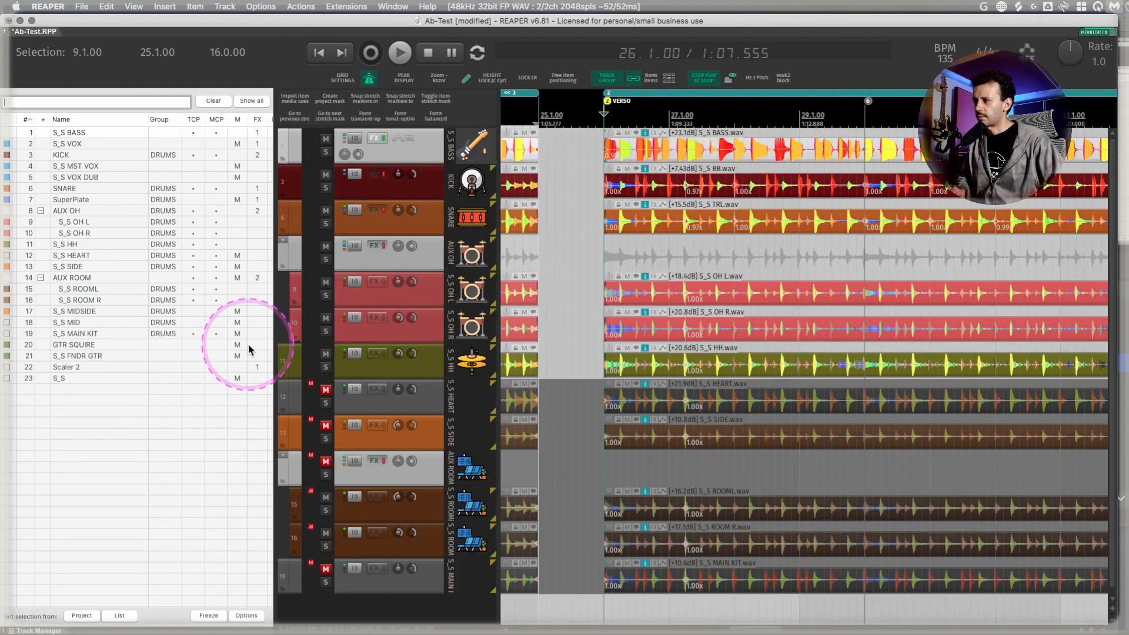
pyautogui.click(405, 407)
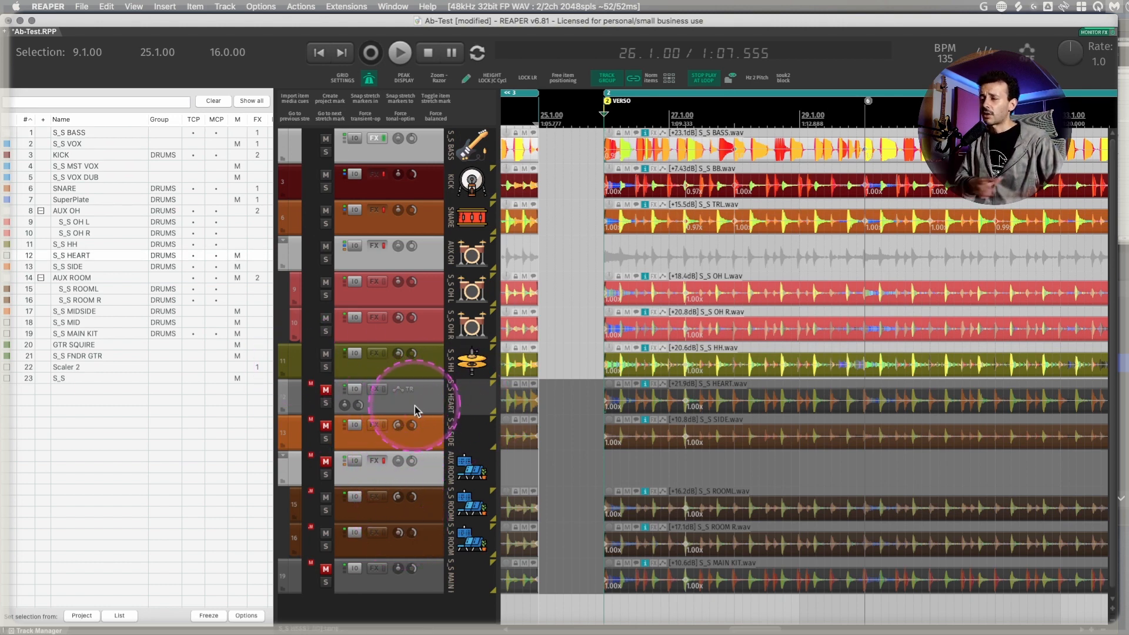
pyautogui.click(194, 255)
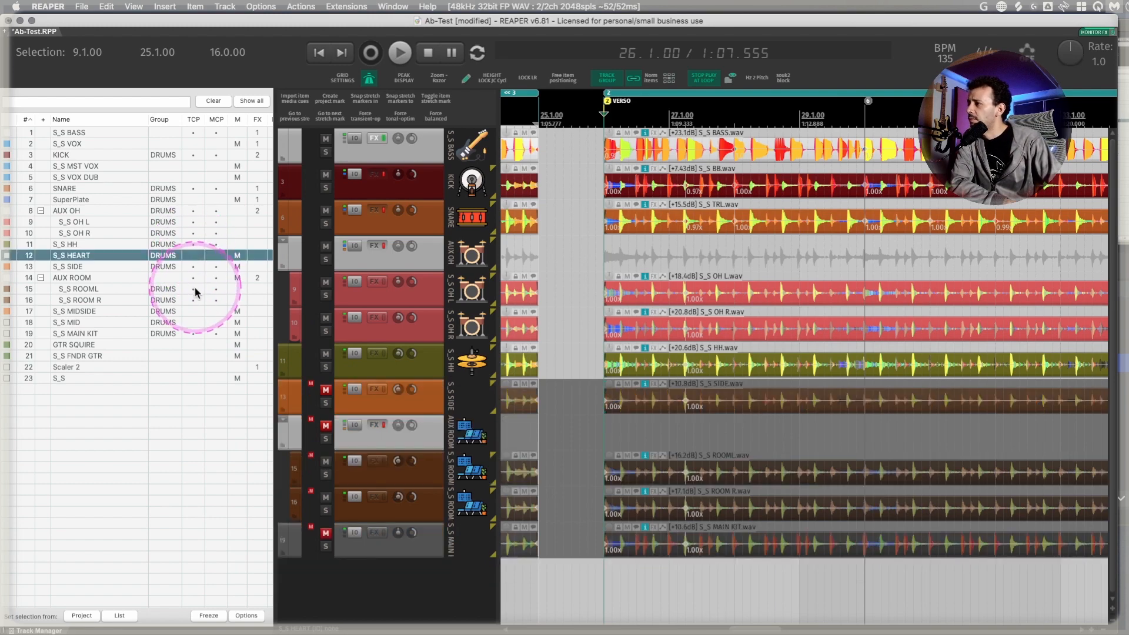
# Hide the S_S SIDE, S_S ROOML, S_S ROOM R and S_S MAIN KIT tracks, and show the GTR SQUIRE and S_S FNDR GTR tracks.
pyautogui.click(194, 267)
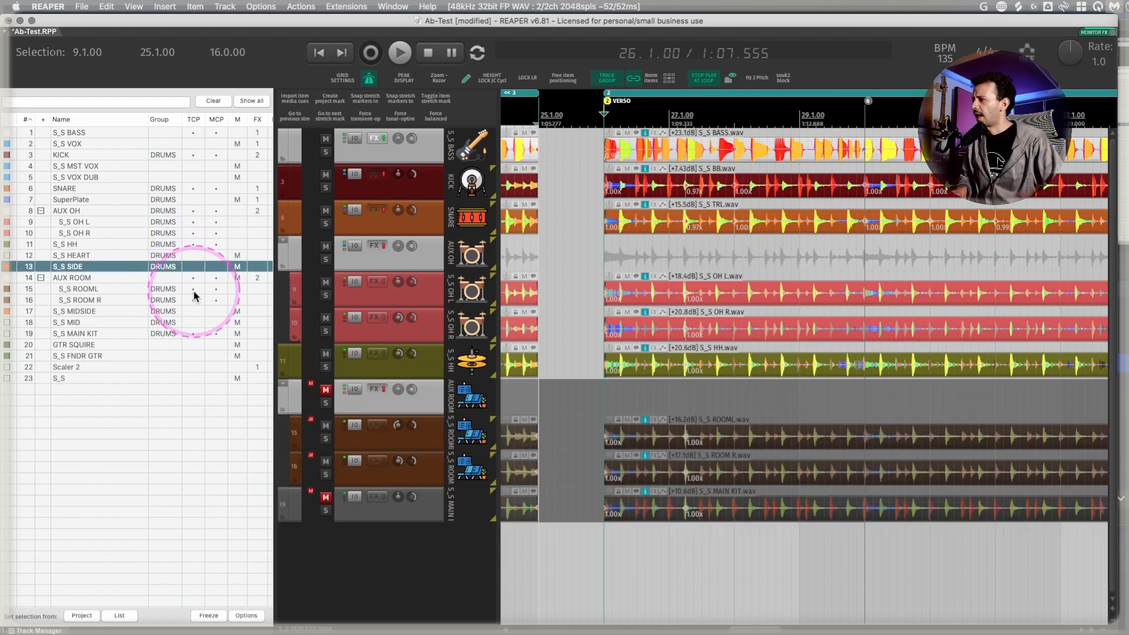
pyautogui.click(194, 289)
pyautogui.click(193, 300)
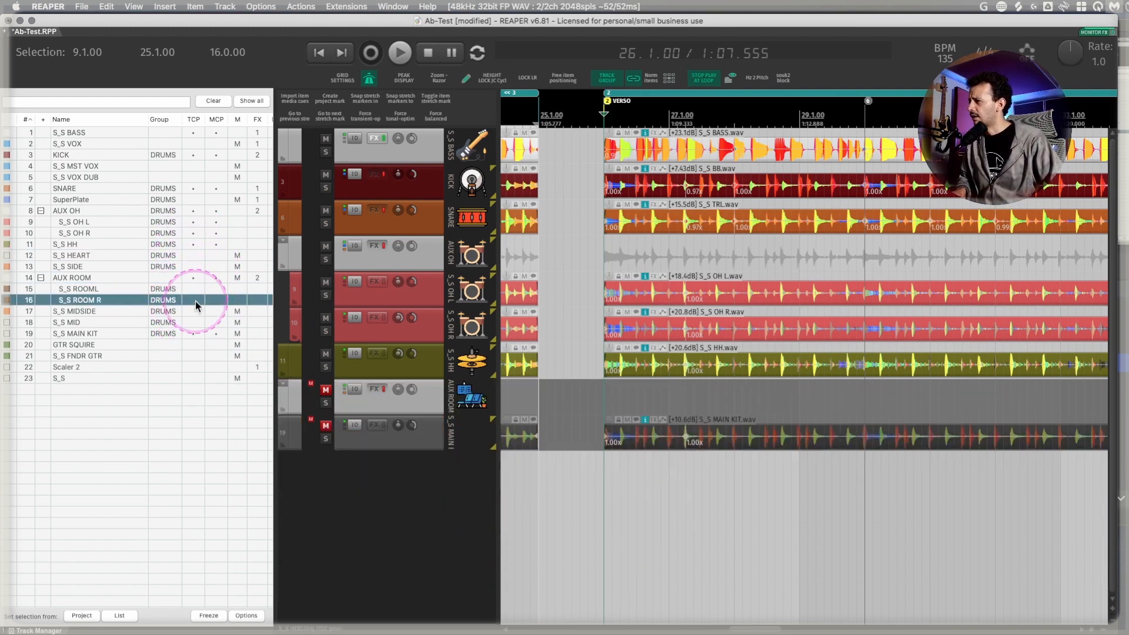
pyautogui.click(193, 334)
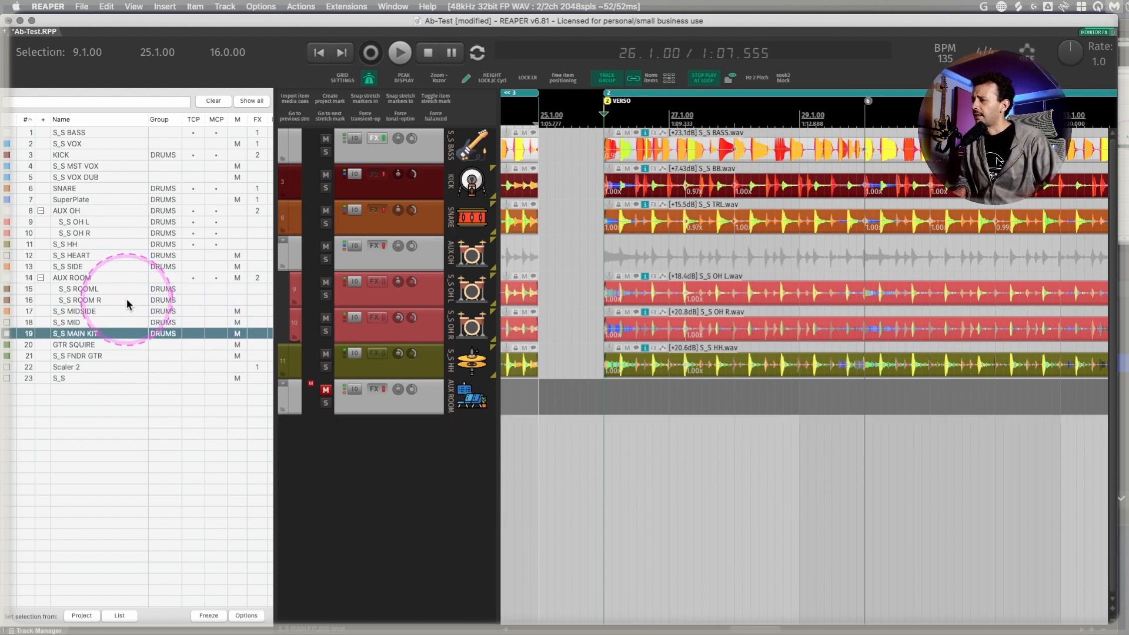
pyautogui.click(194, 345)
pyautogui.click(200, 355)
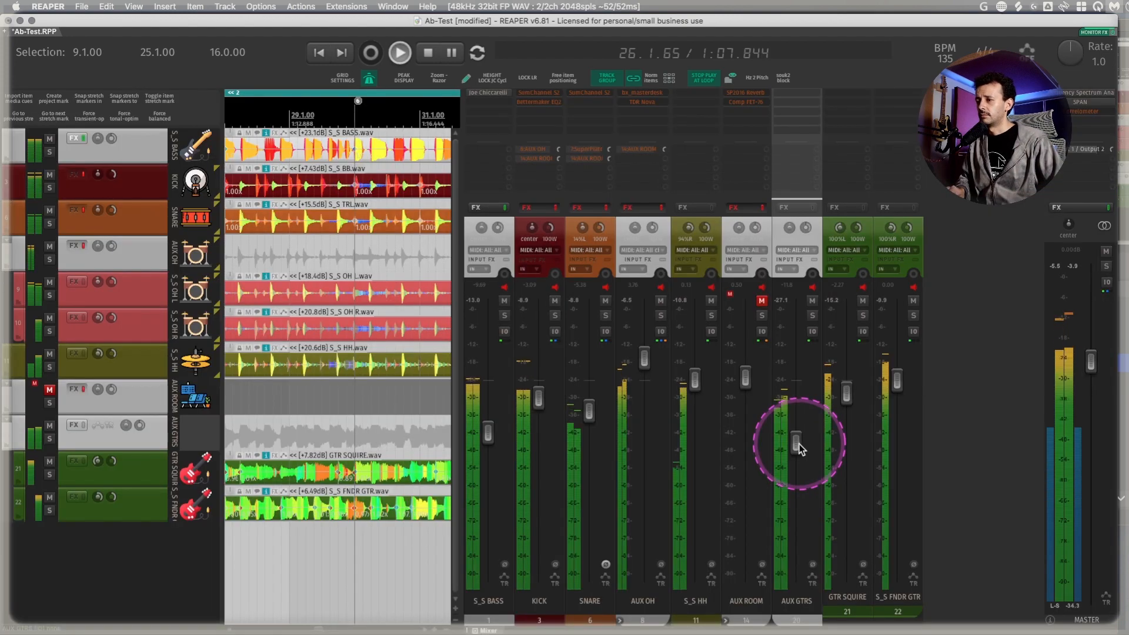
# Raise the AUX GTRS volume to about -8.4 dB during playback and hide the mixer.
pyautogui.moveTo(798, 445); pyautogui.dragTo(799, 422)
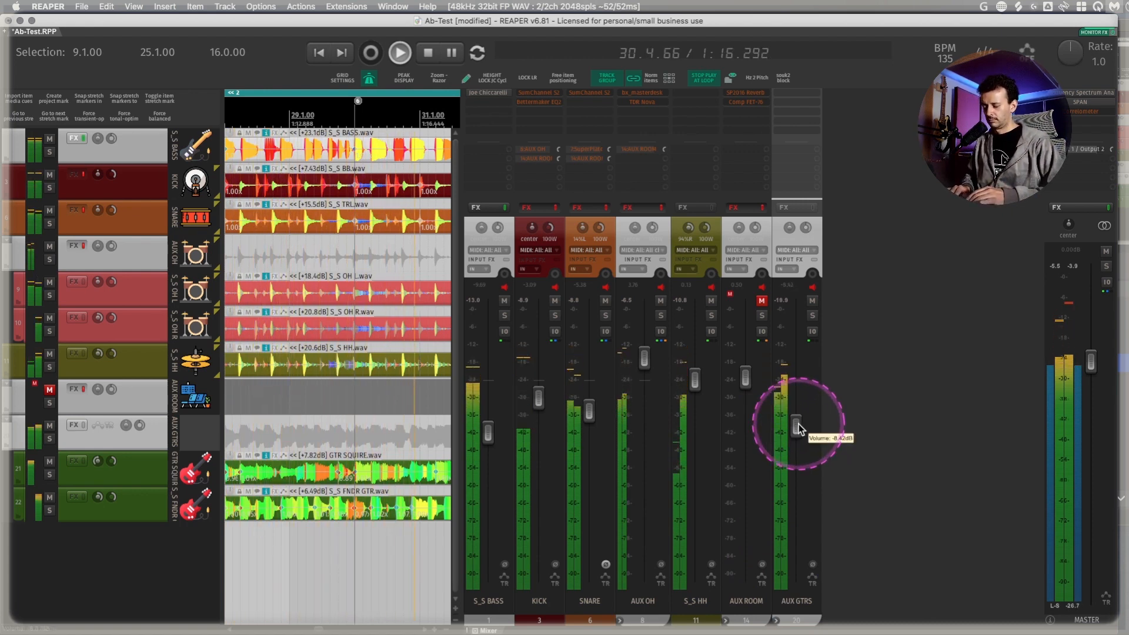
pyautogui.press('super+m')
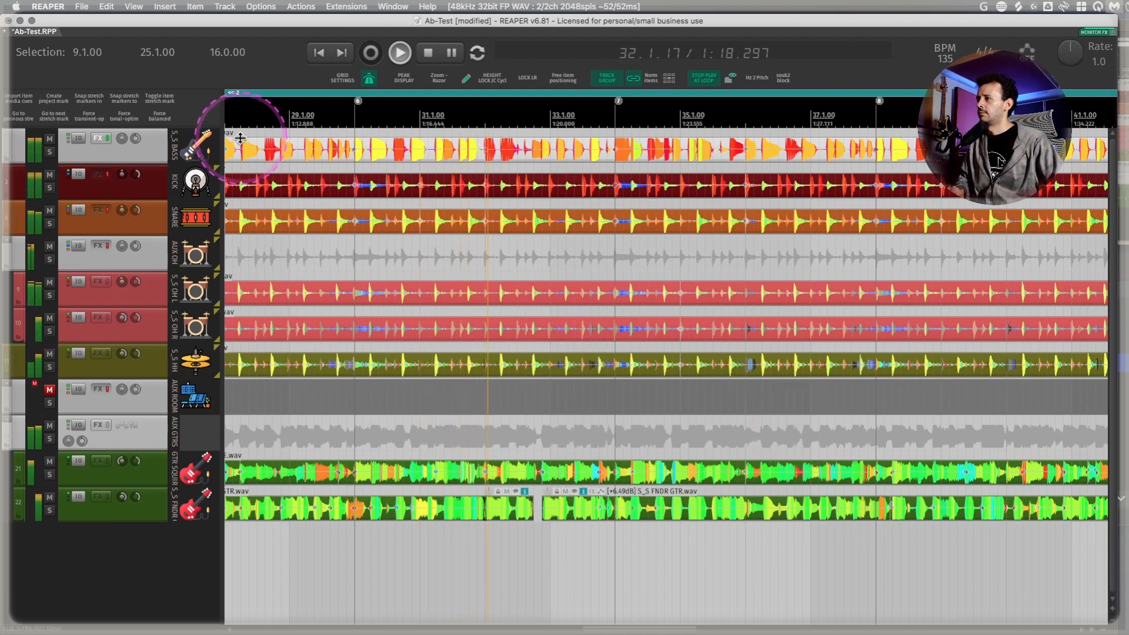
# Examine the bass, drum and guitar items across the whole second VERSO region.
pyautogui.moveTo(246, 128); pyautogui.dragTo(935, 522)
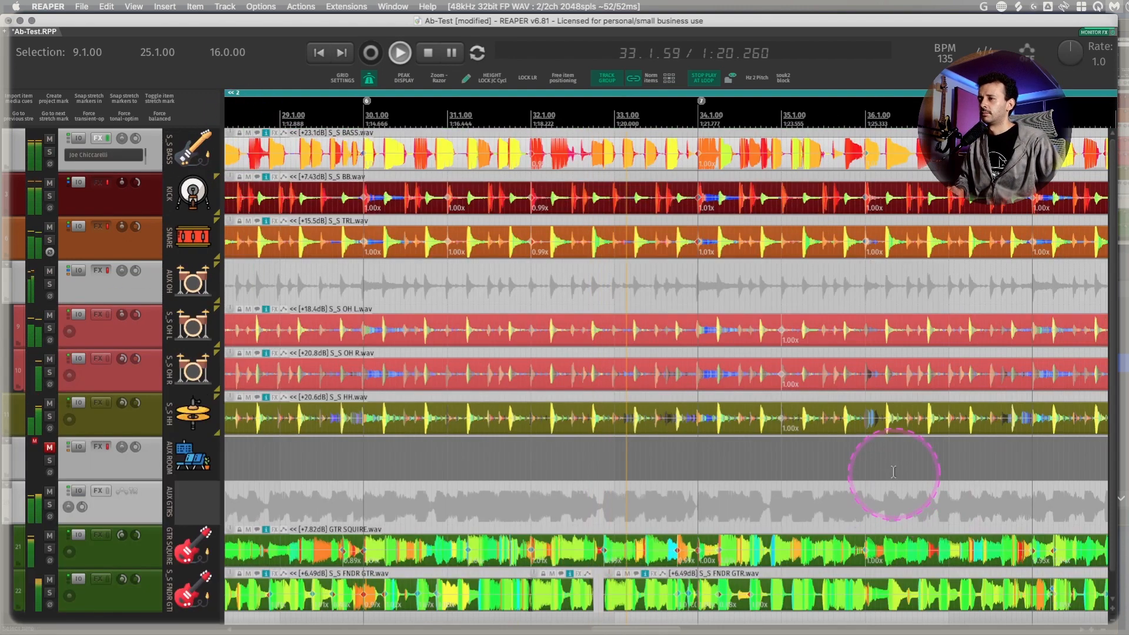
pyautogui.scroll(-5, 894, 472)
pyautogui.hscroll(4, 893, 472)
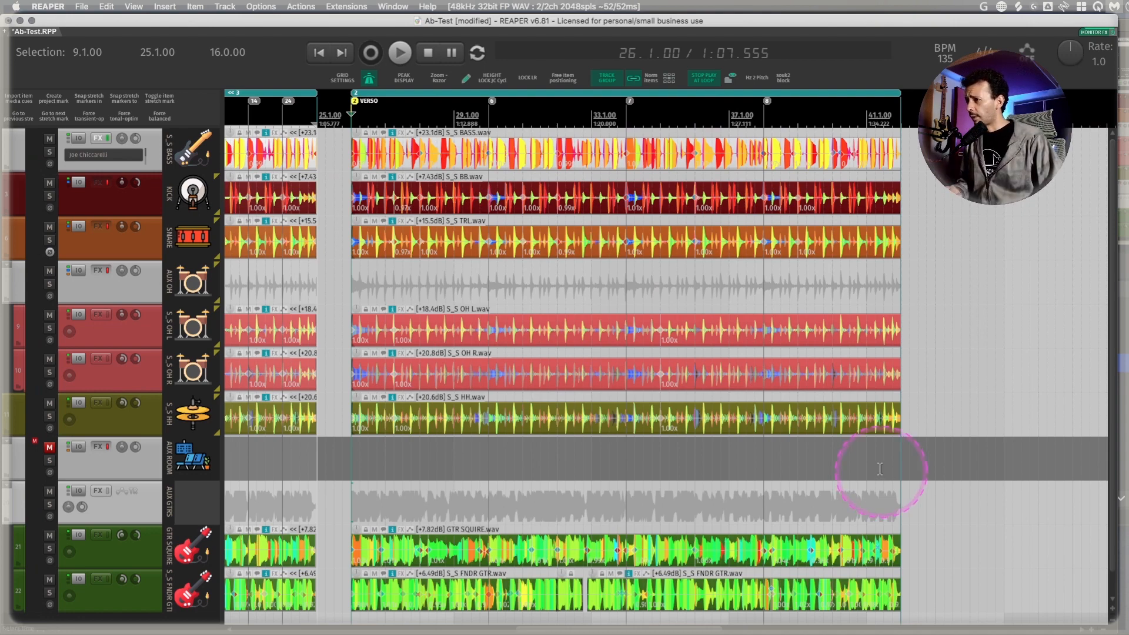
pyautogui.scroll(2, 592, 436)
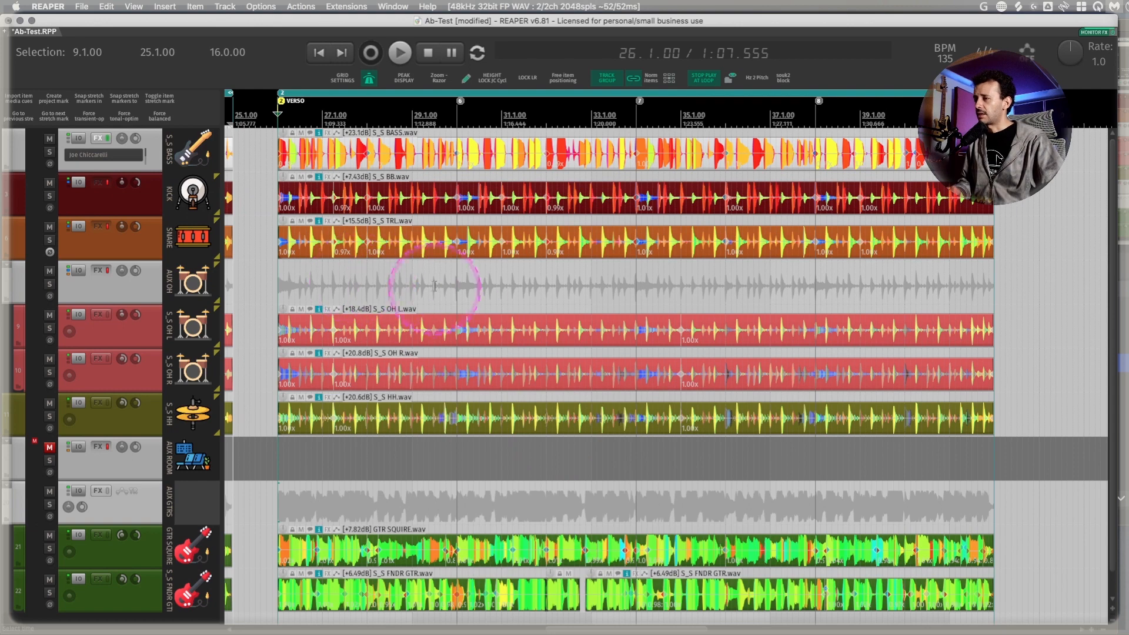
pyautogui.hscroll(2, 452, 302)
pyautogui.hscroll(-4, 457, 249)
pyautogui.hscroll(2, 602, 242)
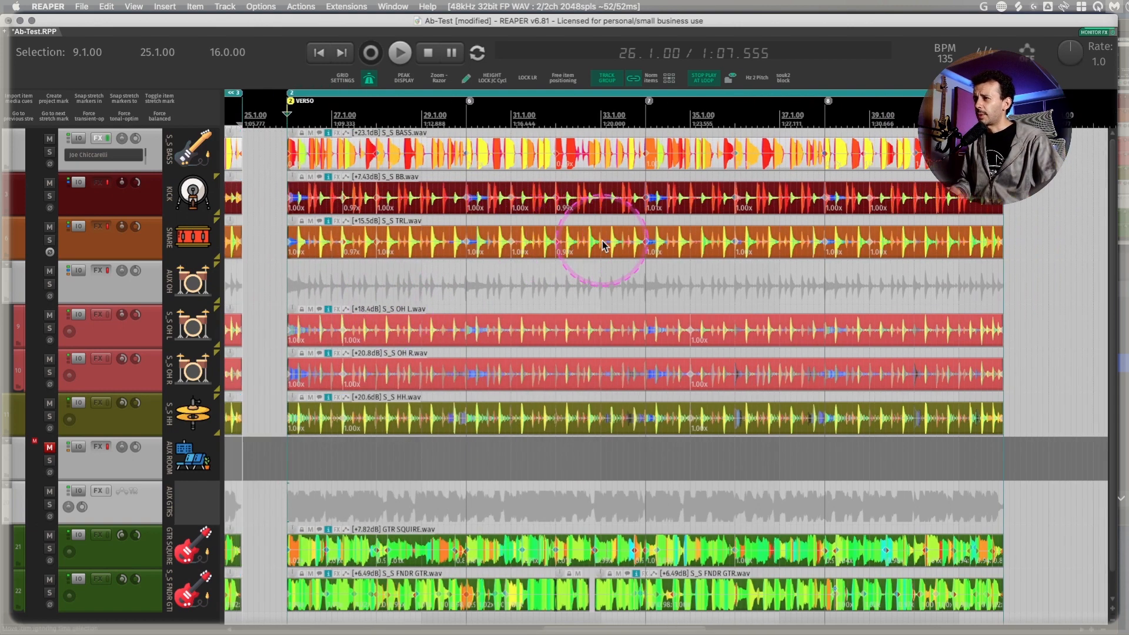
pyautogui.scroll(1, 283, 152)
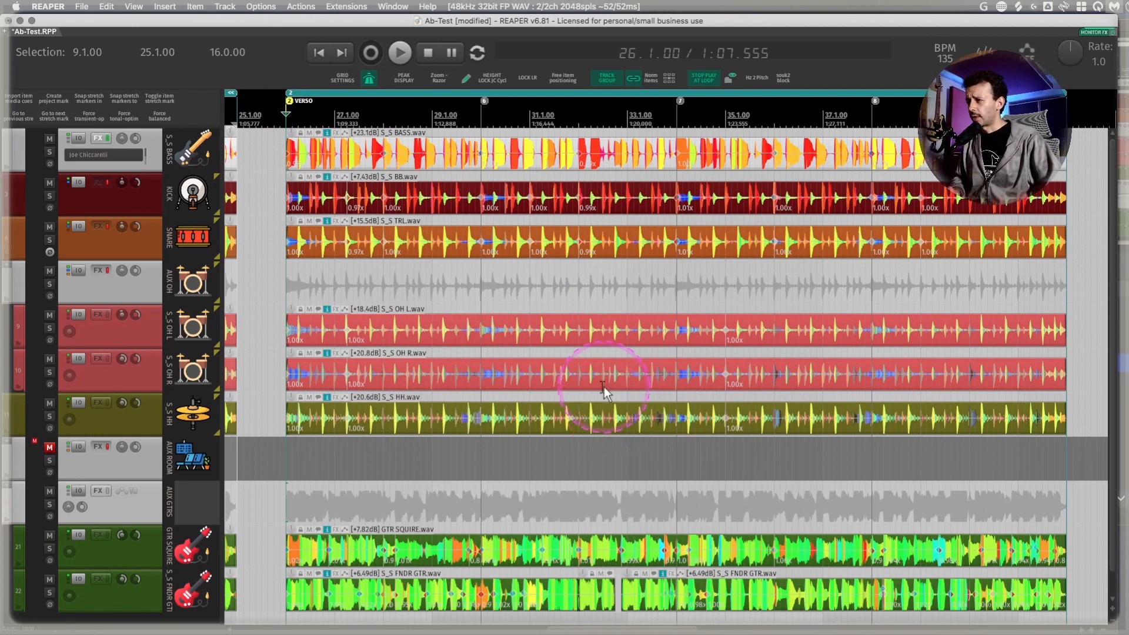
pyautogui.doubleClick(618, 327)
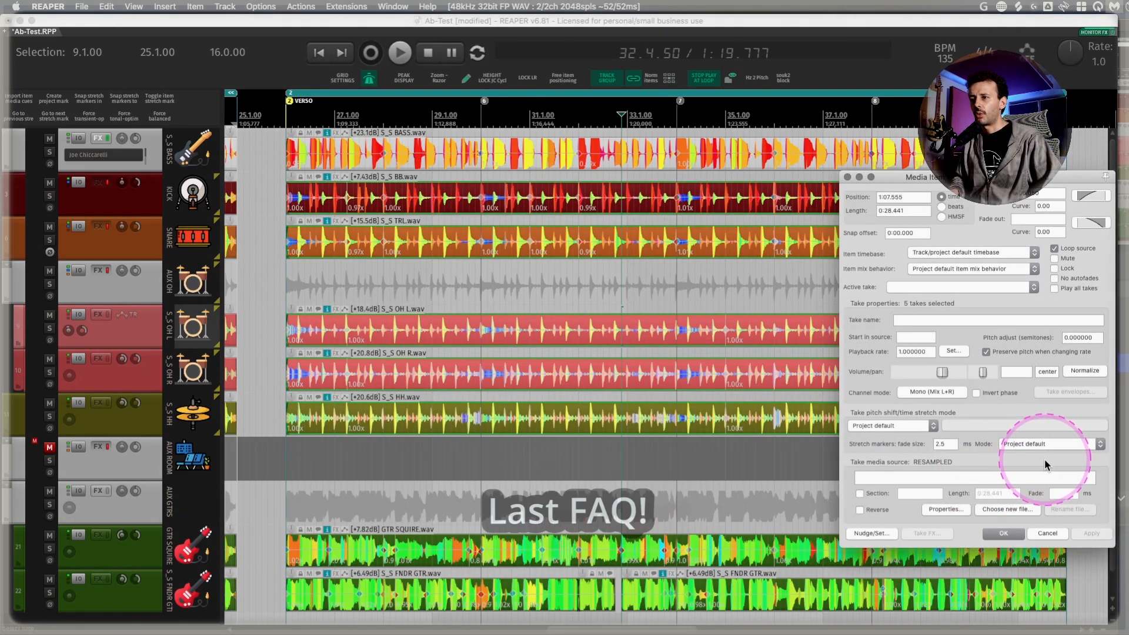
pyautogui.click(1035, 444)
pyautogui.click(452, 321)
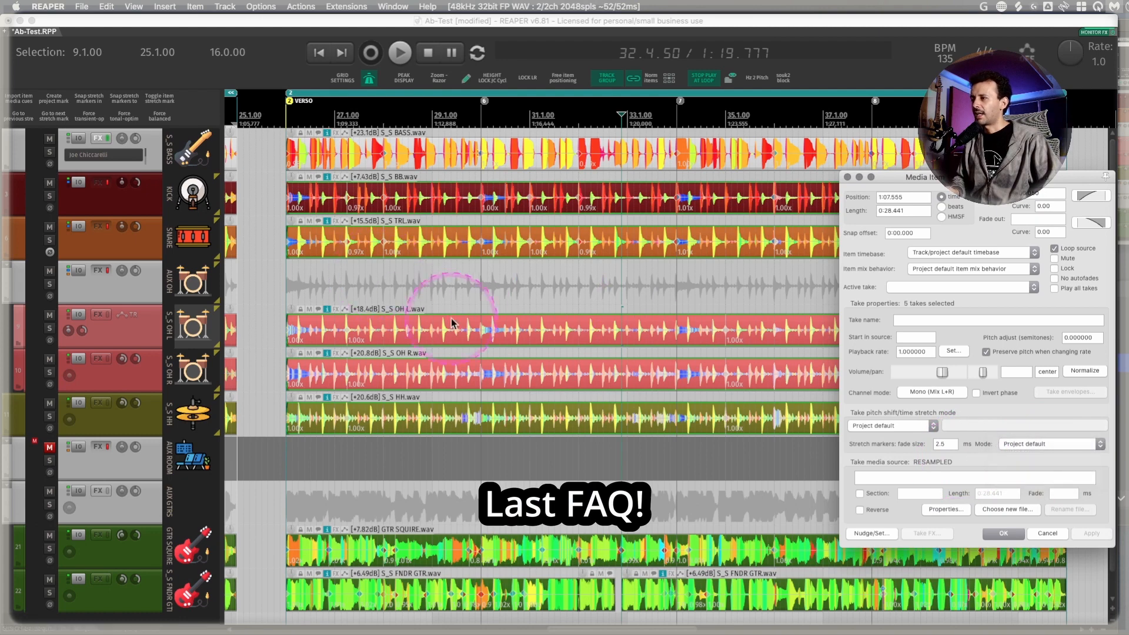
pyautogui.click(847, 177)
# Open the properties of the second VERSO's grouped drum items and apply Transient-optimized as their stretch marker mode.
pyautogui.doubleClick(542, 196)
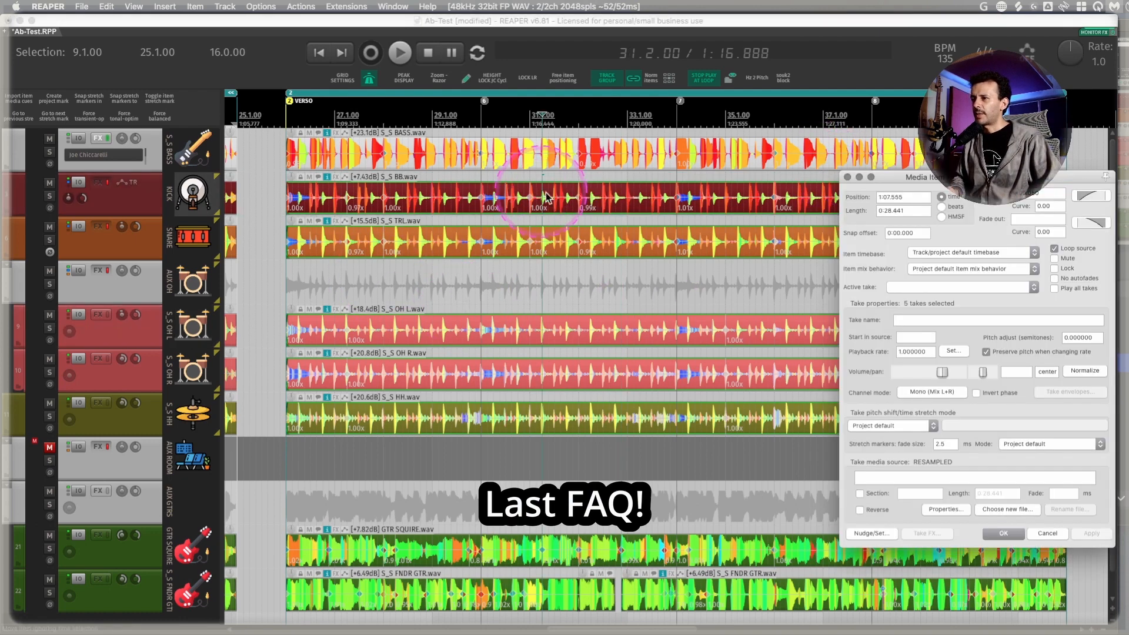
pyautogui.moveTo(953, 202); pyautogui.dragTo(517, 252)
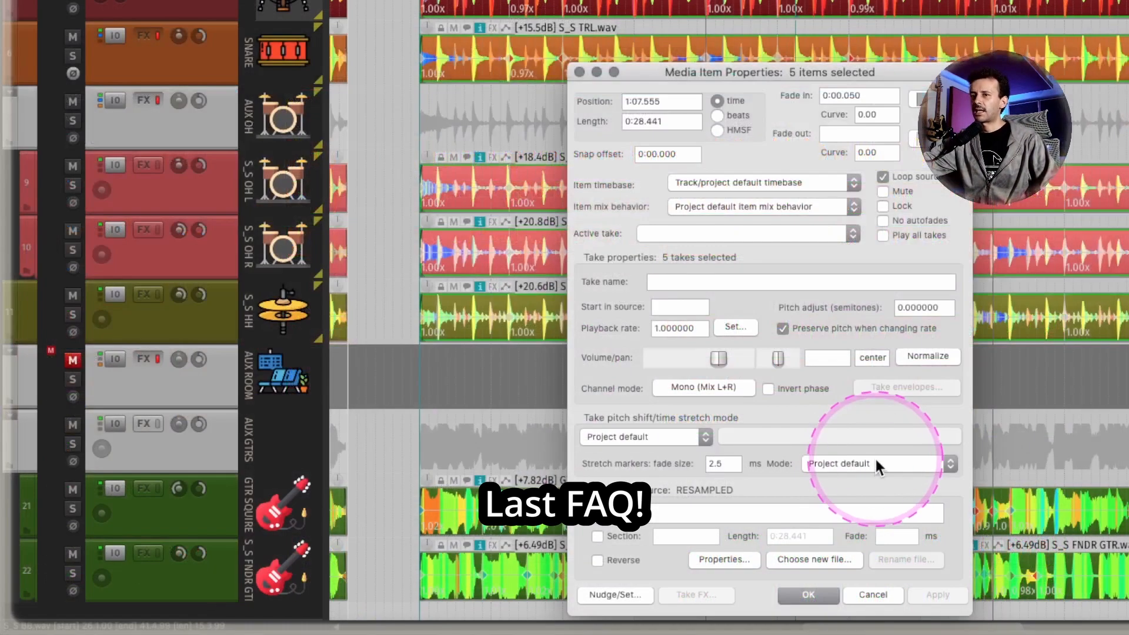
pyautogui.click(875, 463)
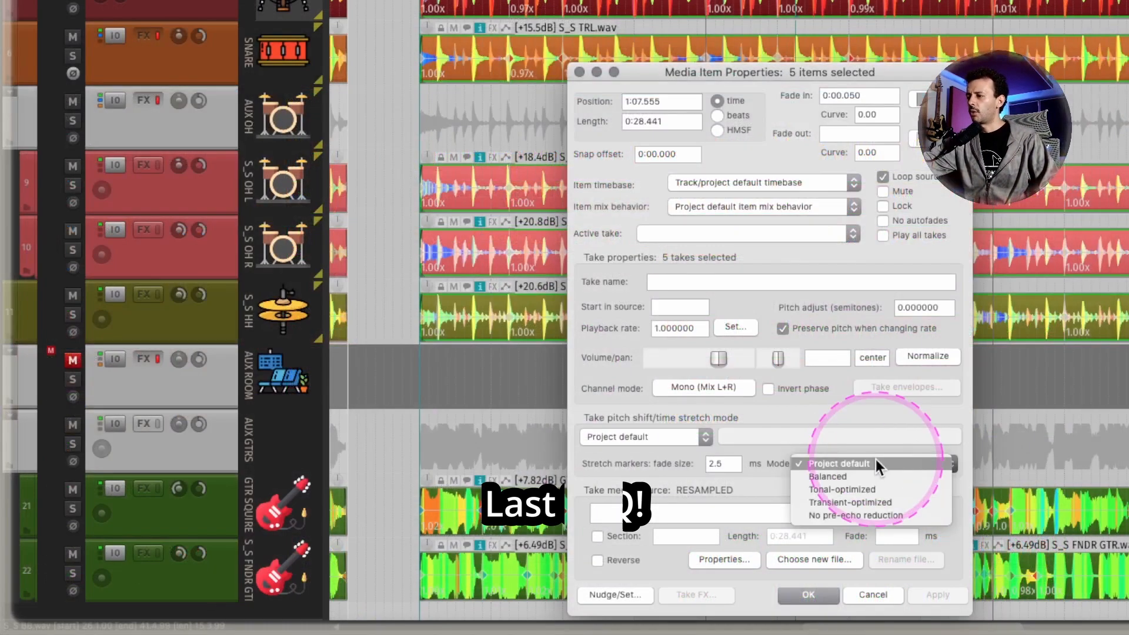
pyautogui.click(885, 505)
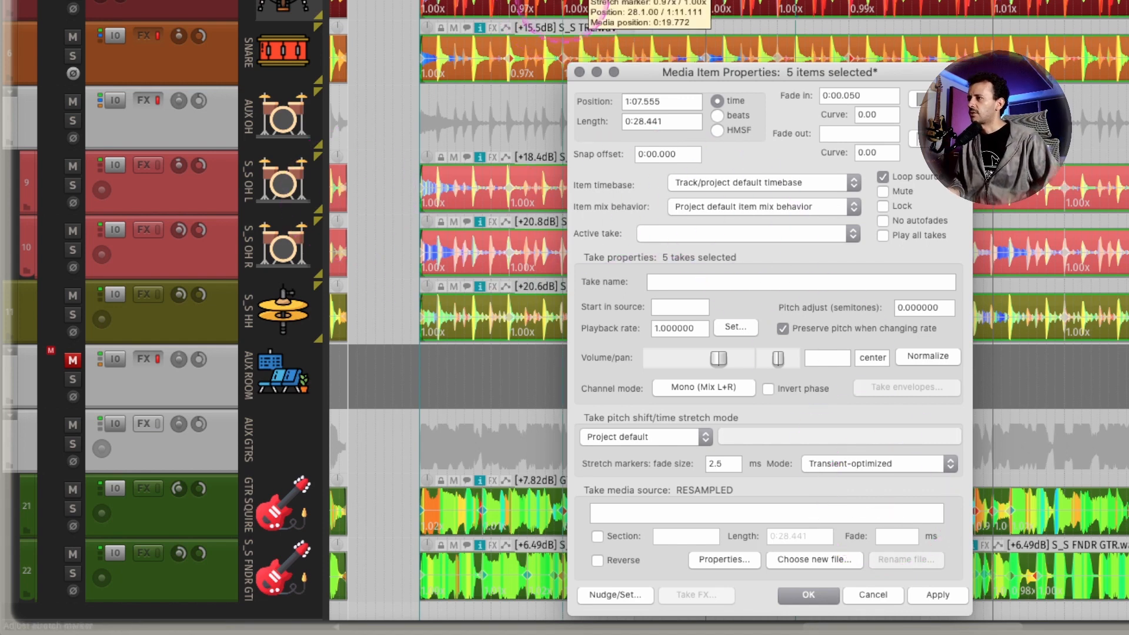
pyautogui.click(527, 3)
pyautogui.click(501, 306)
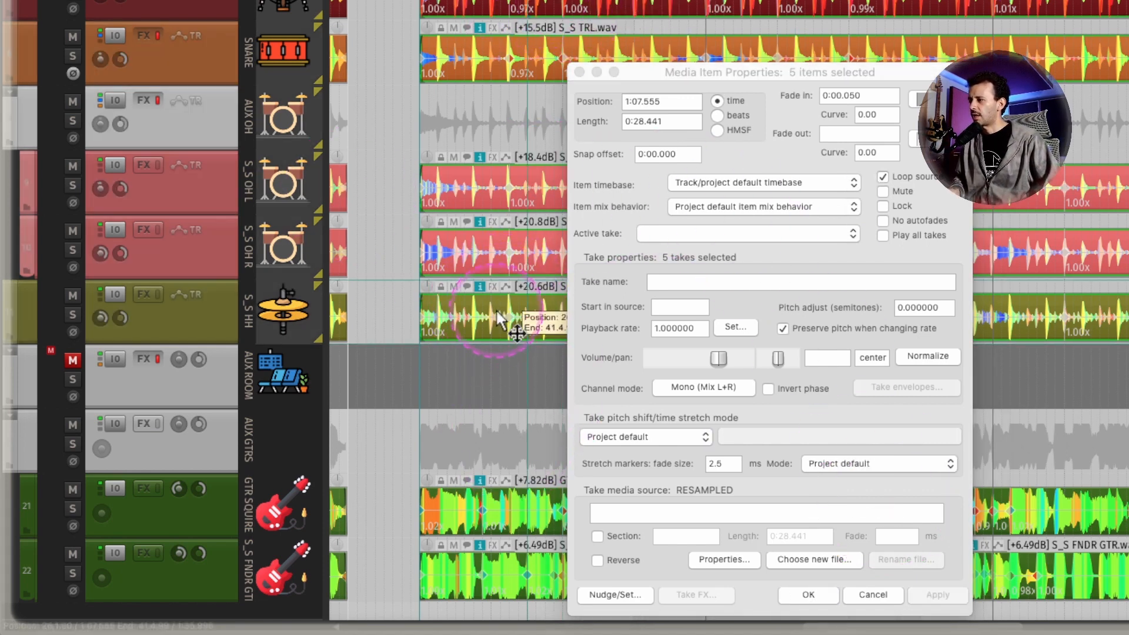
pyautogui.click(887, 463)
pyautogui.click(874, 502)
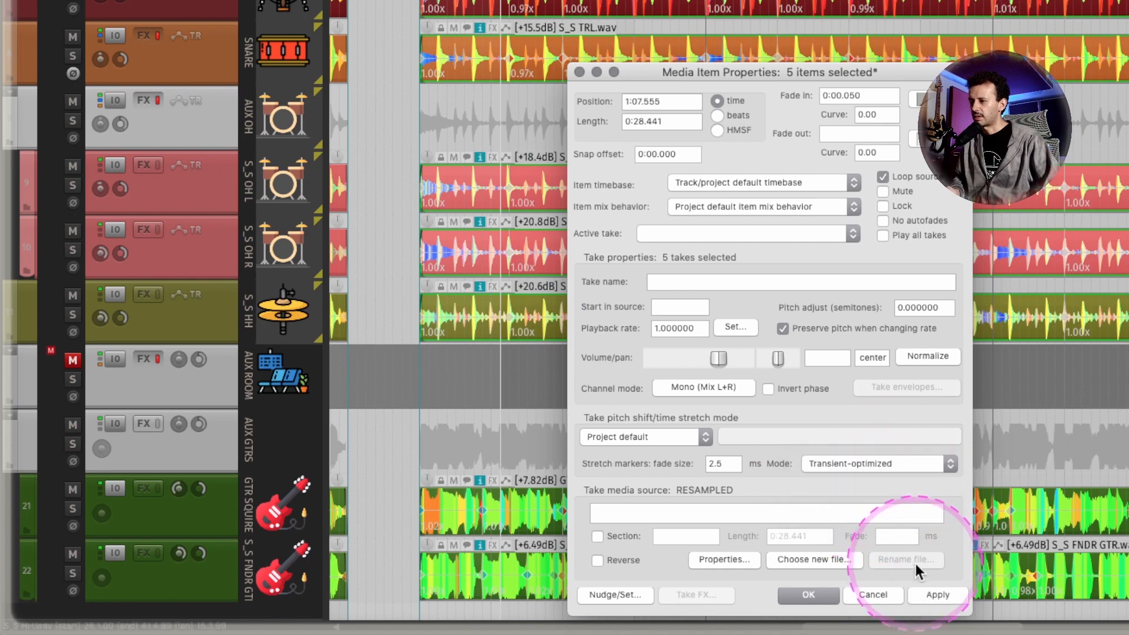
pyautogui.click(938, 594)
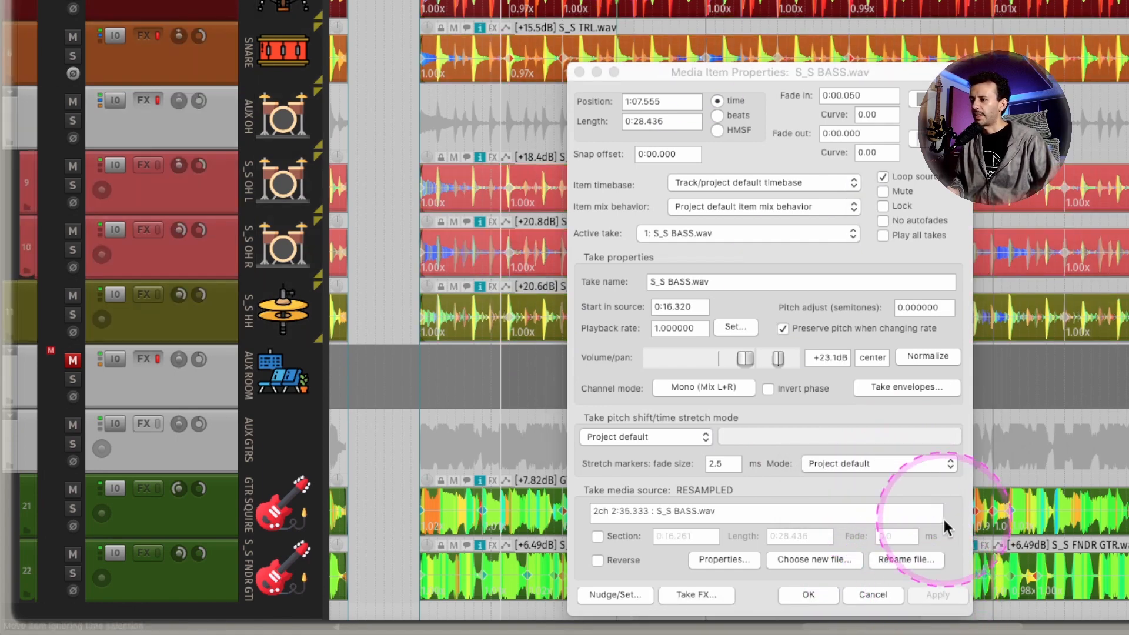
# Apply Tonal-optimized as the stretch marker mode of the S_S BASS item and close its properties.
pyautogui.click(881, 464)
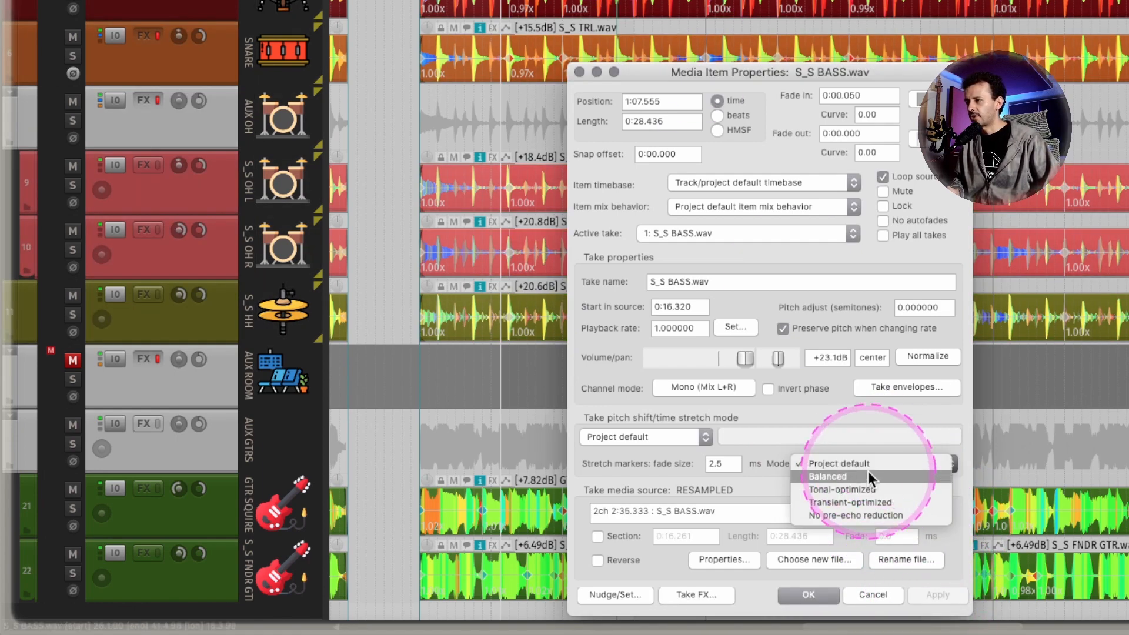
pyautogui.click(865, 489)
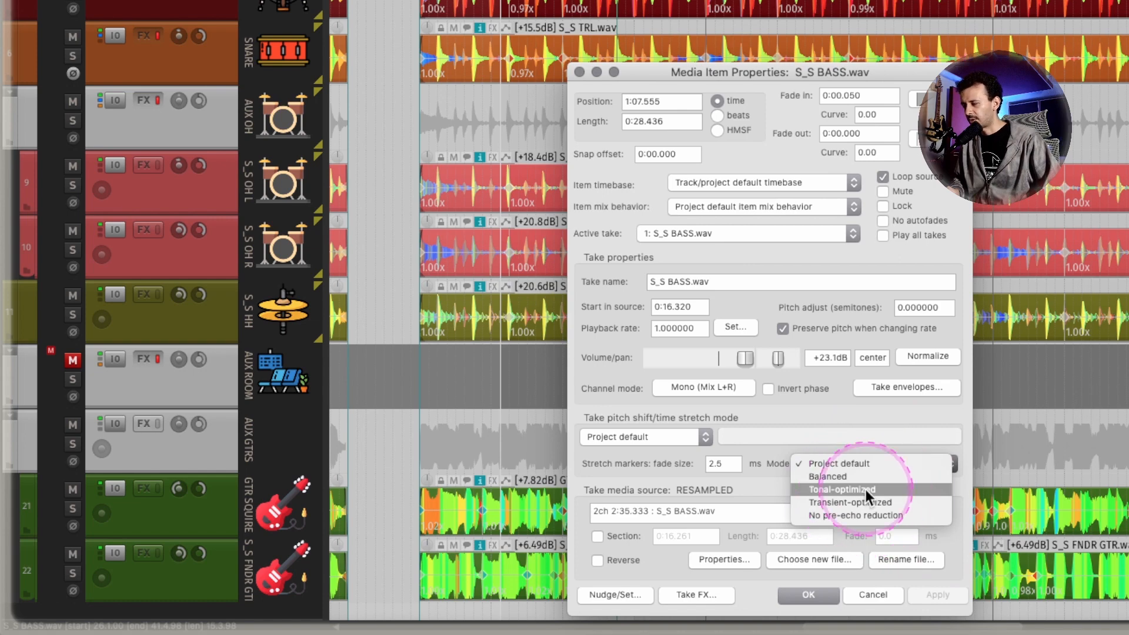
pyautogui.click(940, 593)
pyautogui.click(536, 87)
pyautogui.click(579, 71)
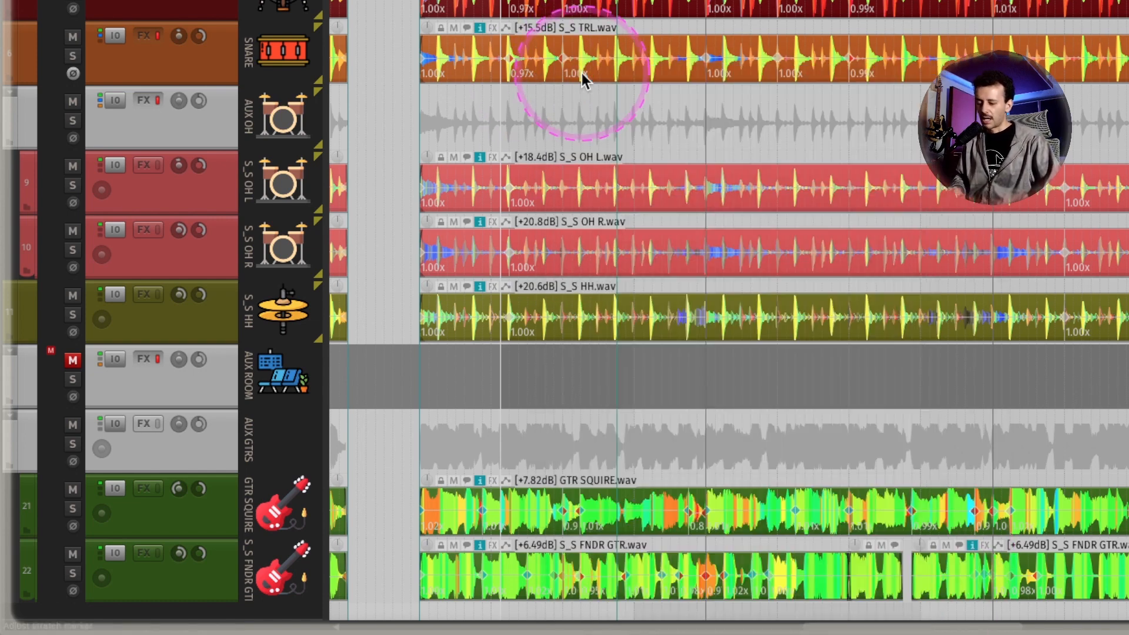
# Check the default stretch marker mode options in the Project Settings and close them without saving changes.
pyautogui.moveTo(1106, 15)
pyautogui.mouseDown()
pyautogui.moveTo(430, 174)
pyautogui.moveTo(456, 195)
pyautogui.mouseUp()
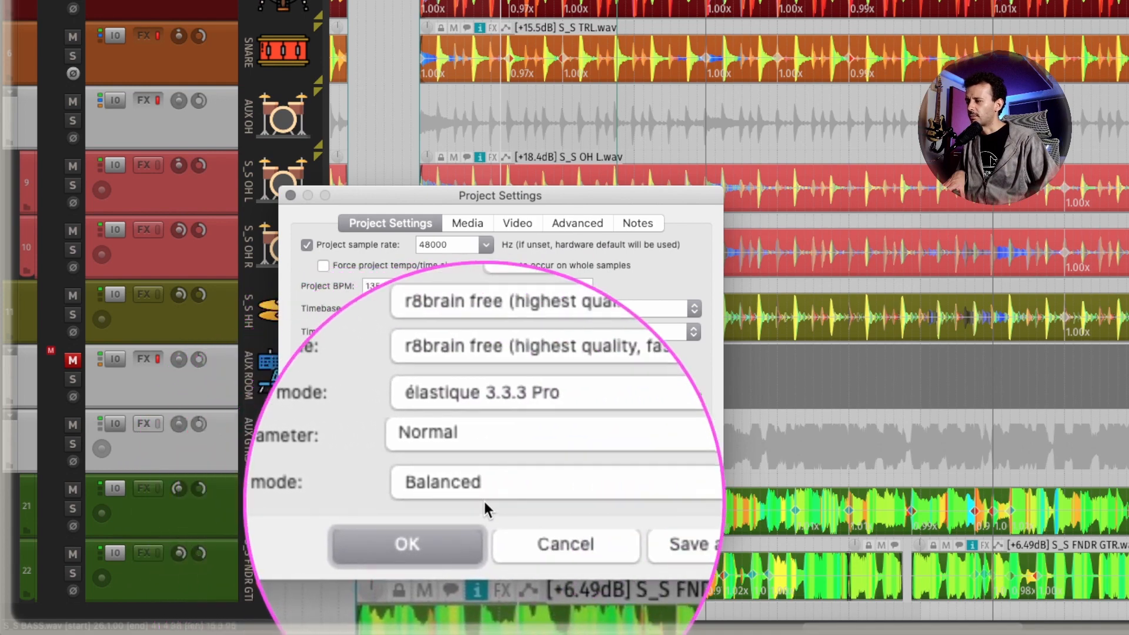
pyautogui.click(514, 492)
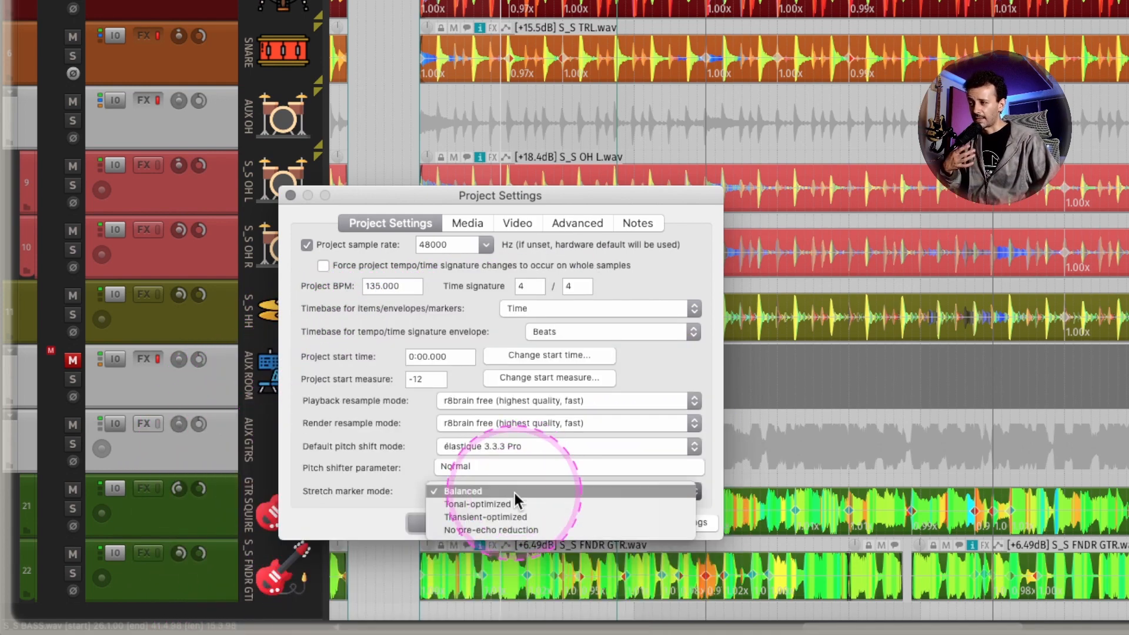
pyautogui.click(394, 455)
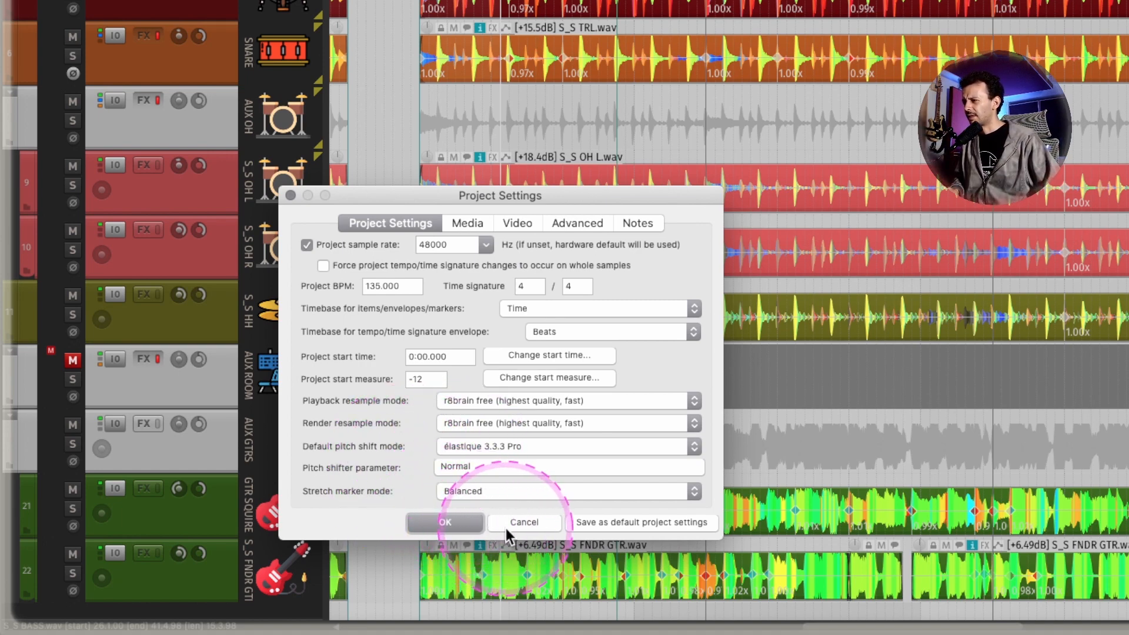
pyautogui.click(525, 523)
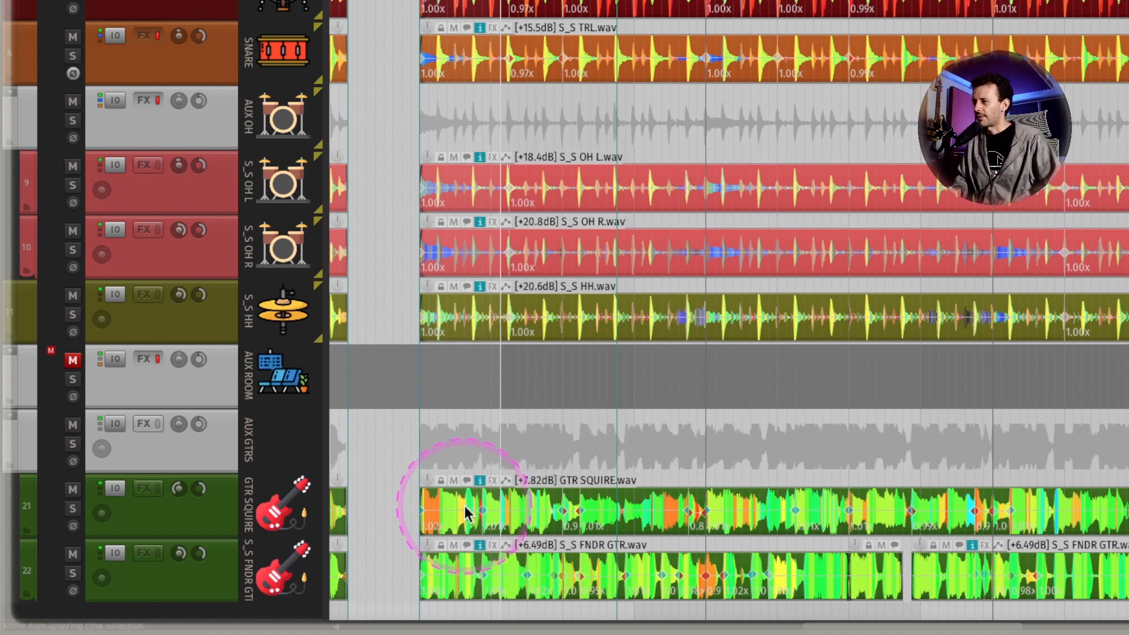
# Inspect the stretch markers on the GTR SQUIRE and S_S FNDR GTR items up close, and return to the multitrack view.
pyautogui.moveTo(402, 510); pyautogui.dragTo(1128, 554)
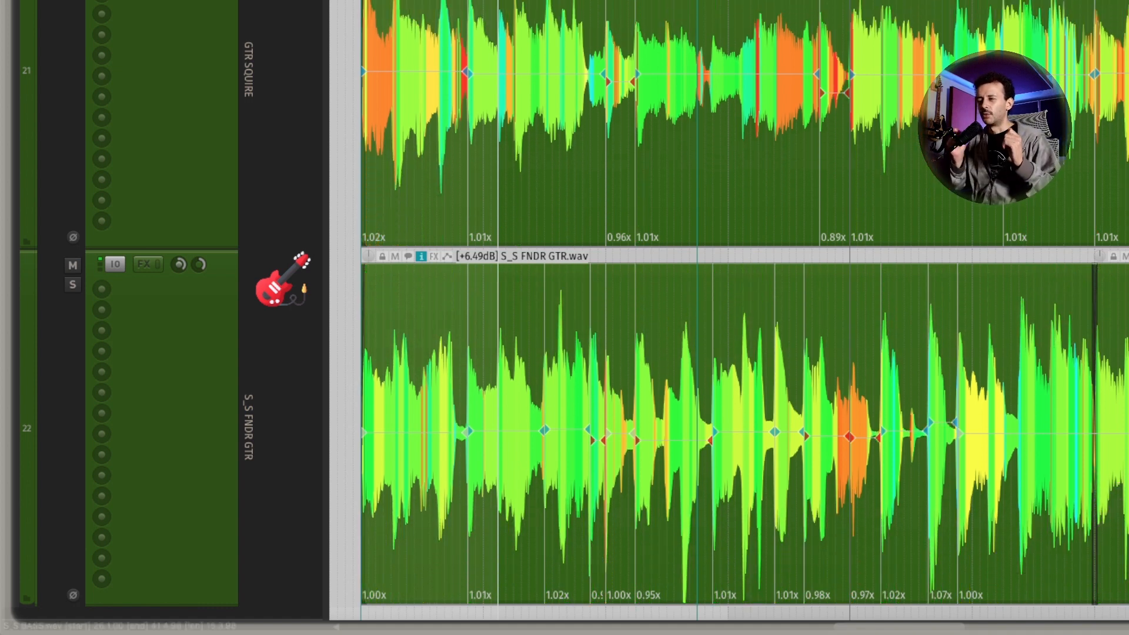
pyautogui.press('z')
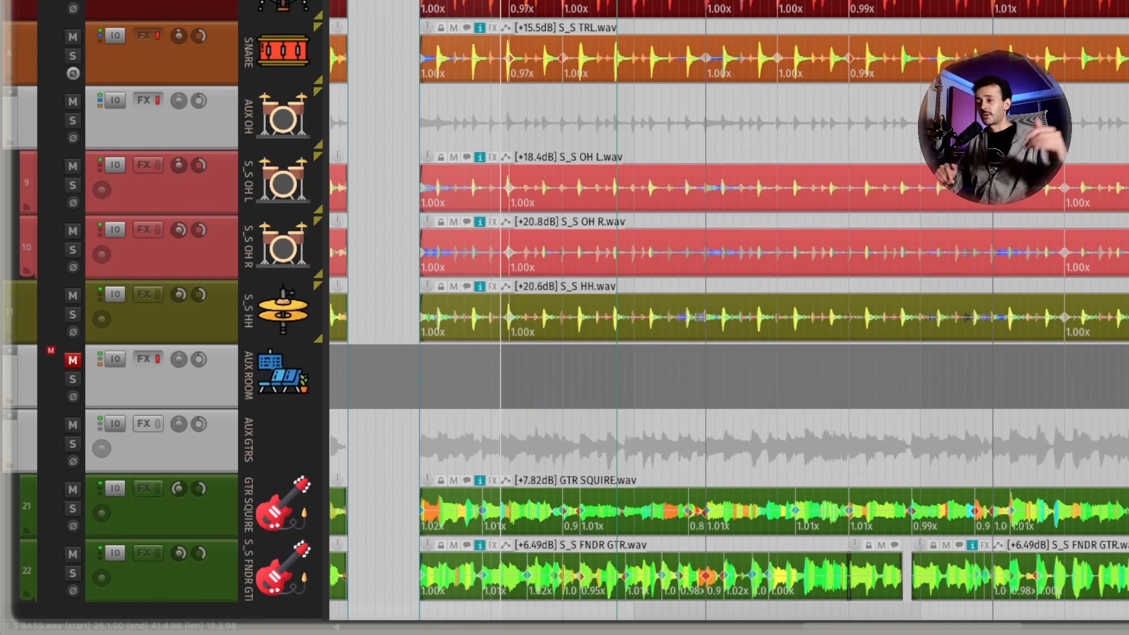